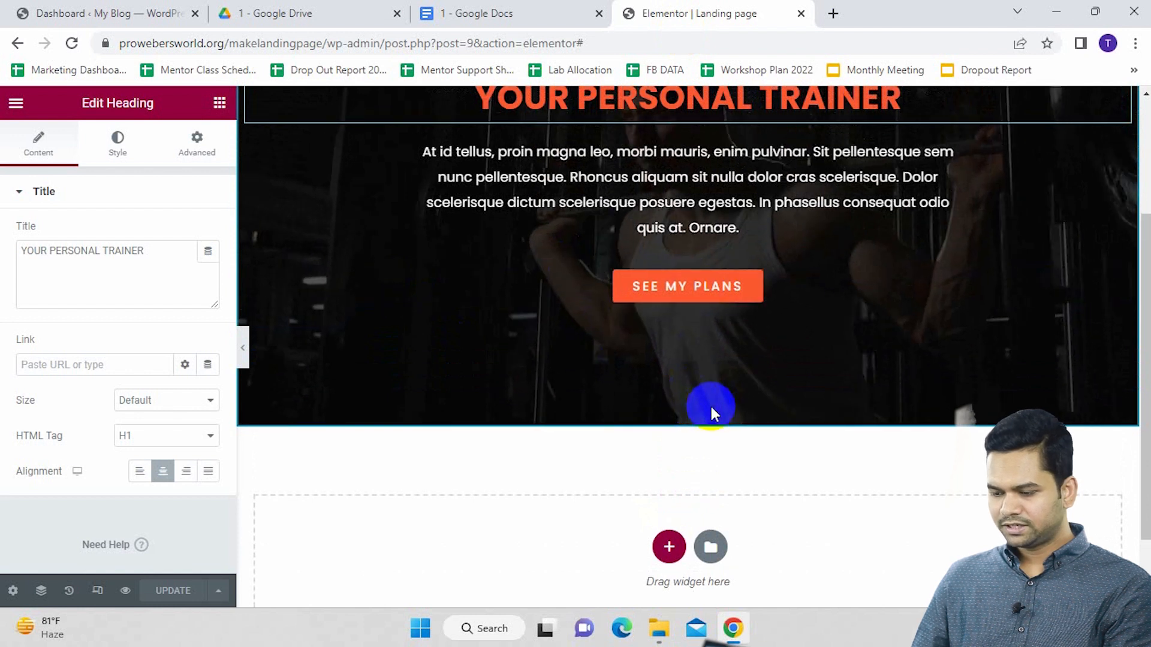
# Add a single-column container below the hero section and set its background type to Classic
pyautogui.click(670, 462)
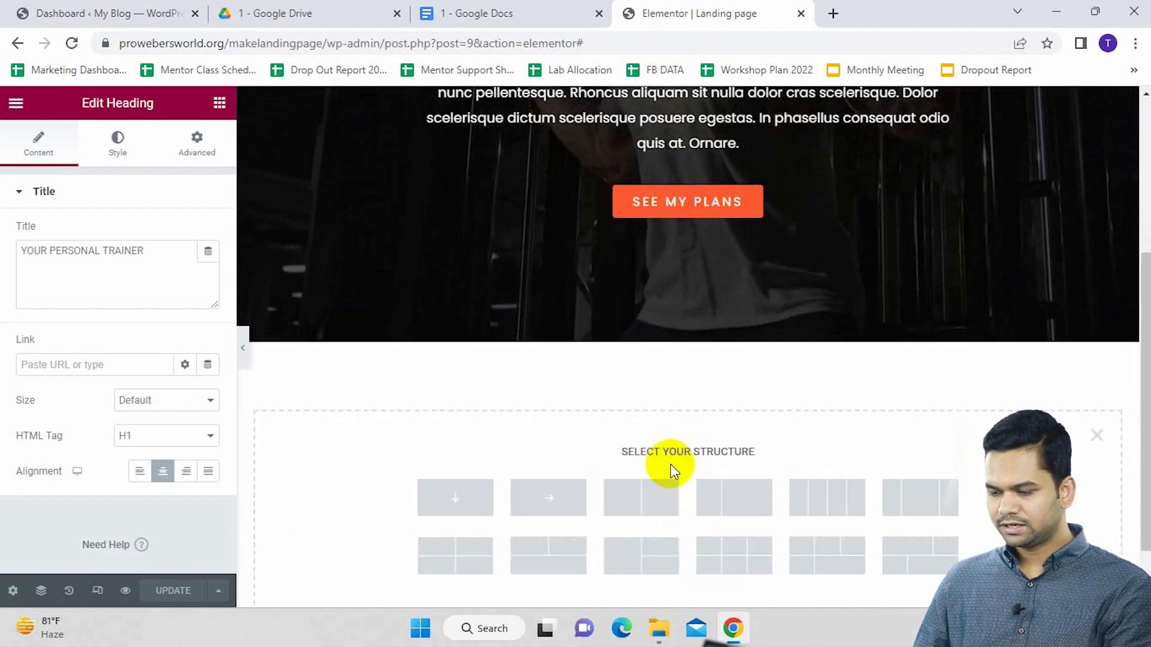
pyautogui.click(456, 498)
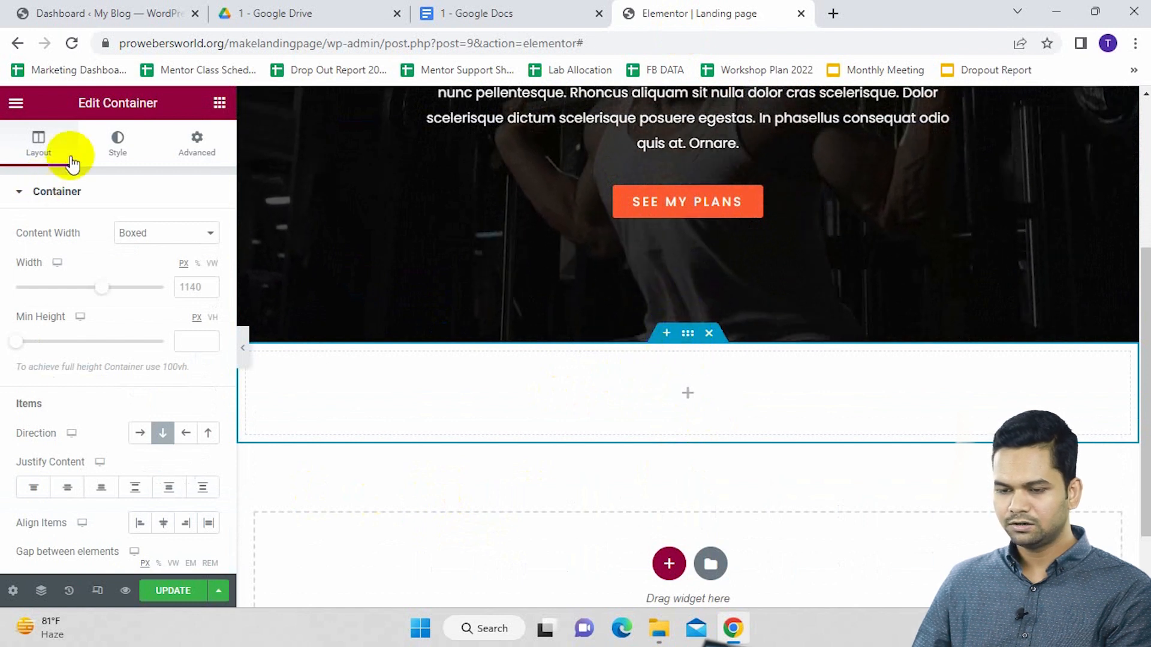
pyautogui.click(117, 141)
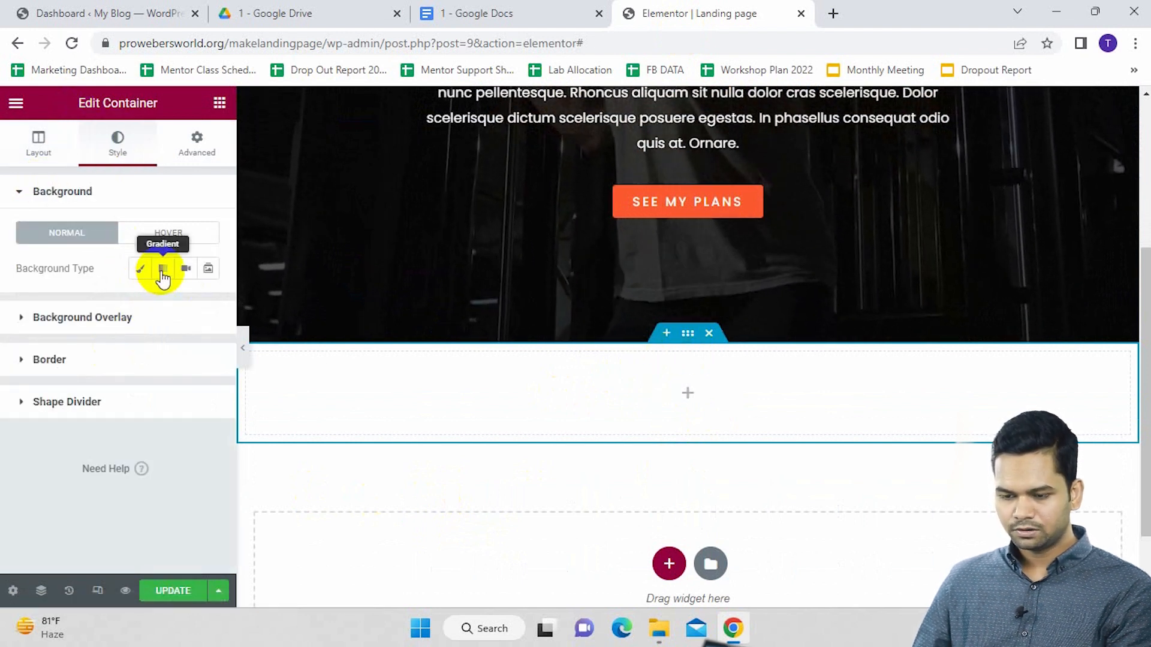
pyautogui.click(138, 276)
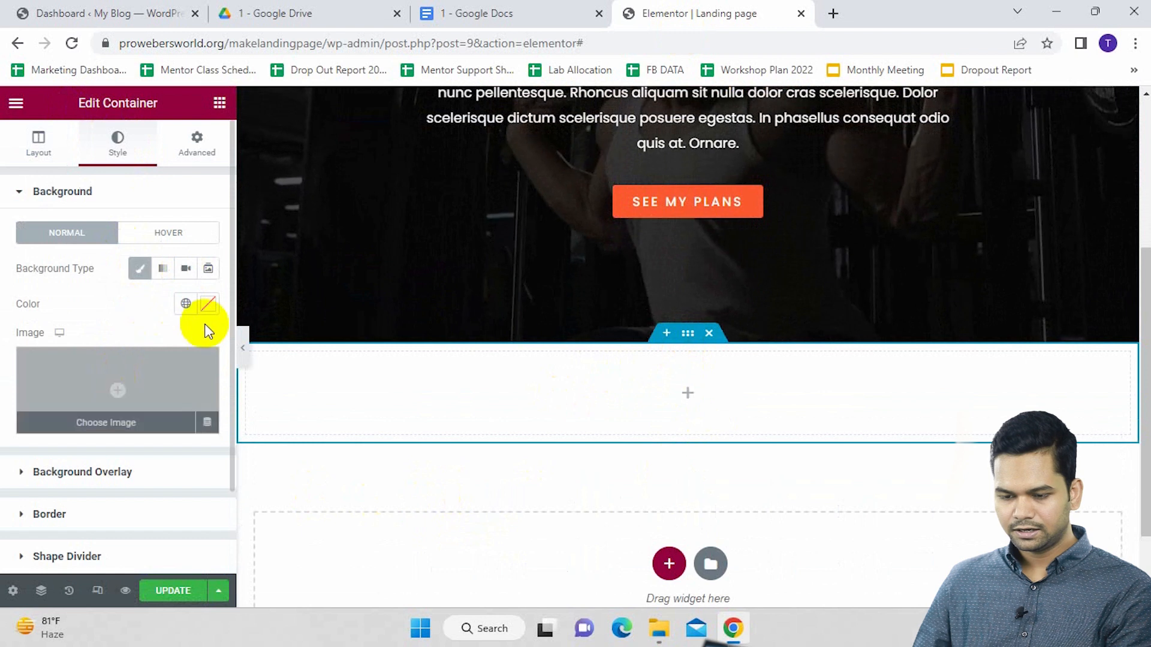
# Set the new container's background colour to #1c1c1a, the body section colour listed in the Google Docs document
pyautogui.click(208, 304)
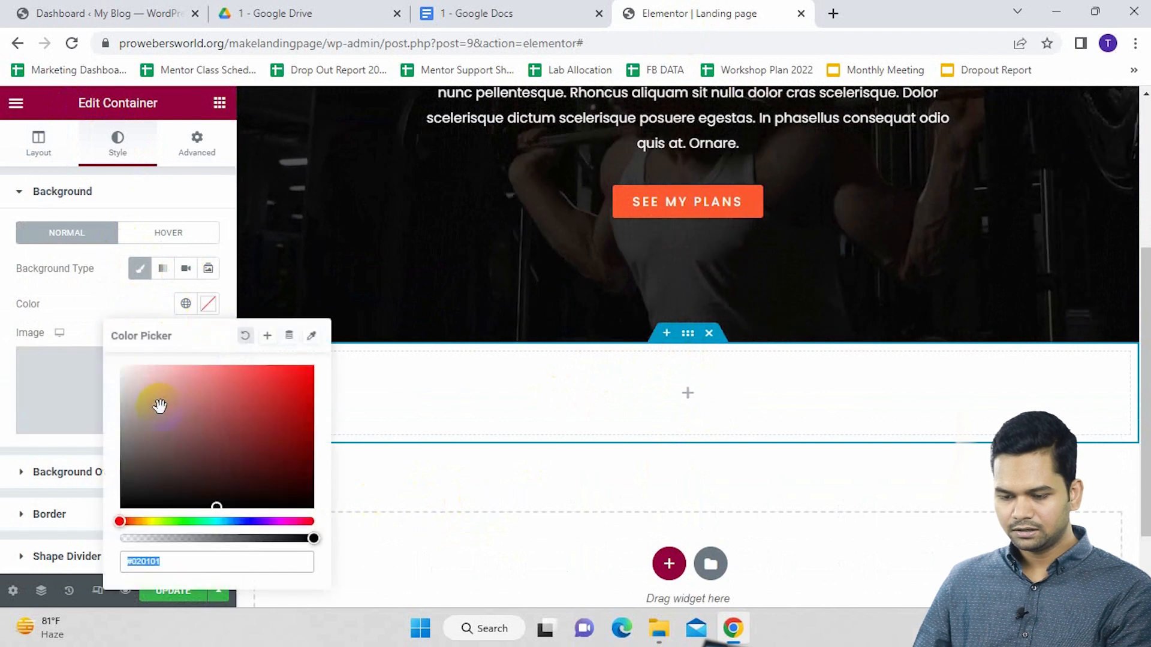
pyautogui.click(492, 23)
pyautogui.scroll(-10, 447, 408)
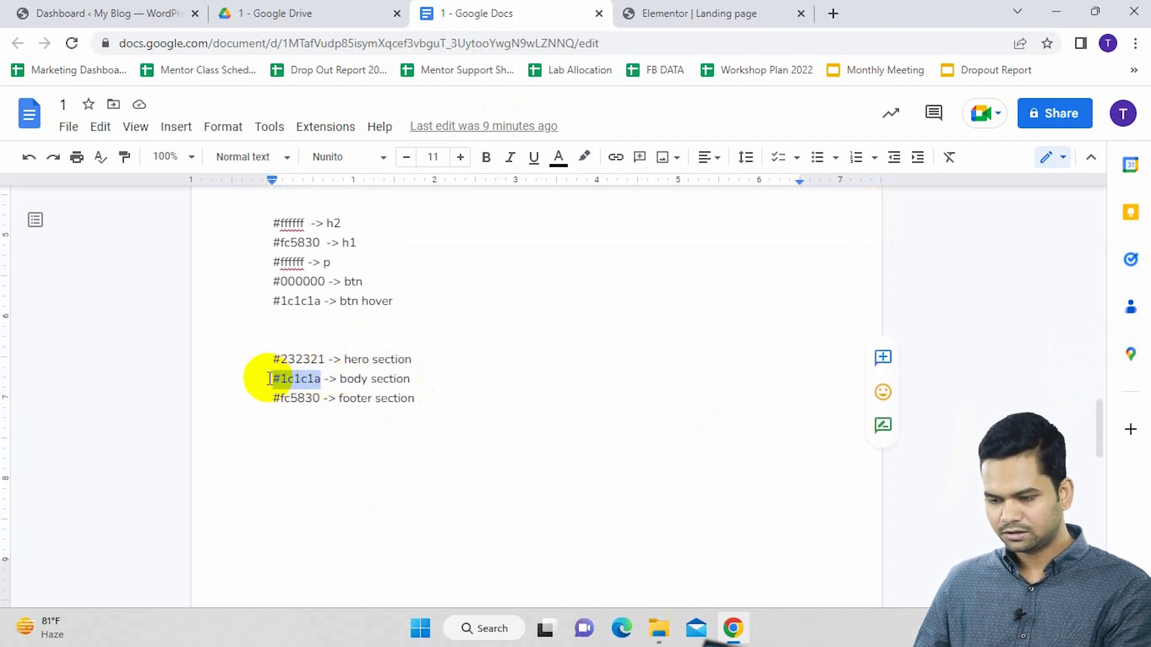
pyautogui.click(680, 14)
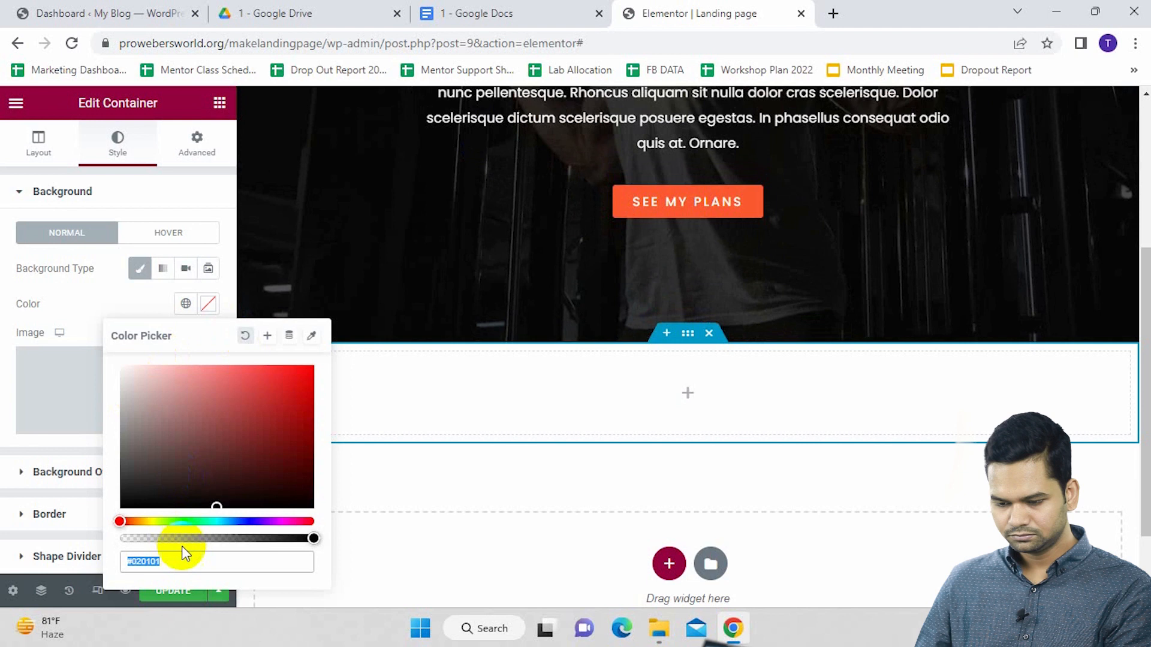
pyautogui.click(134, 490)
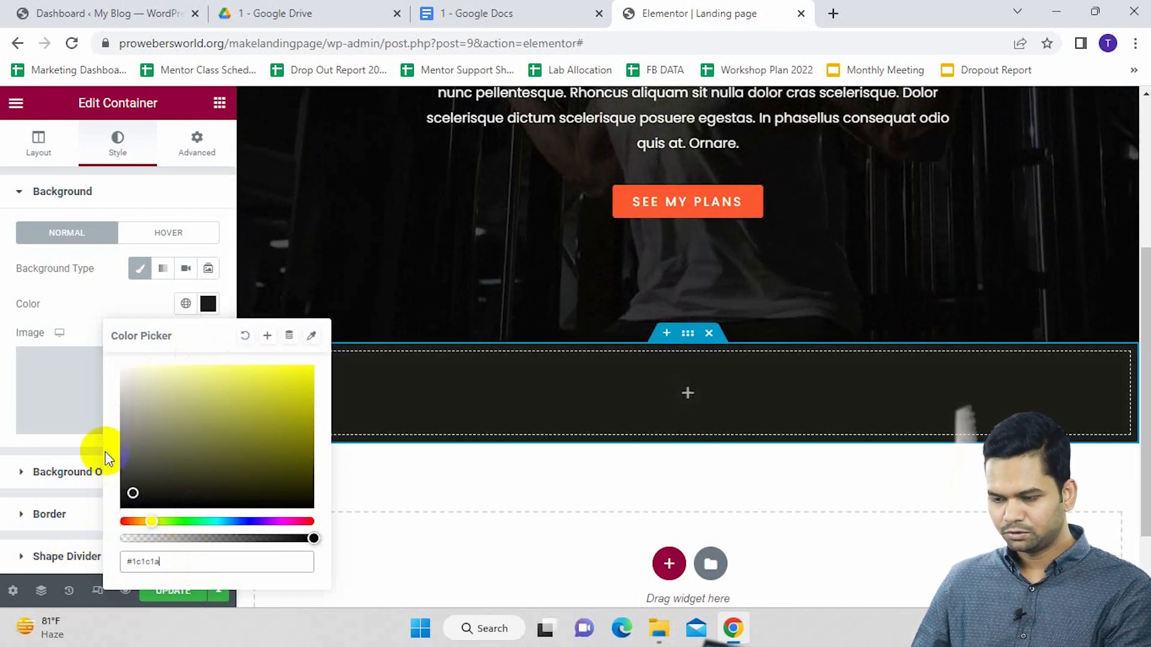
pyautogui.click(36, 457)
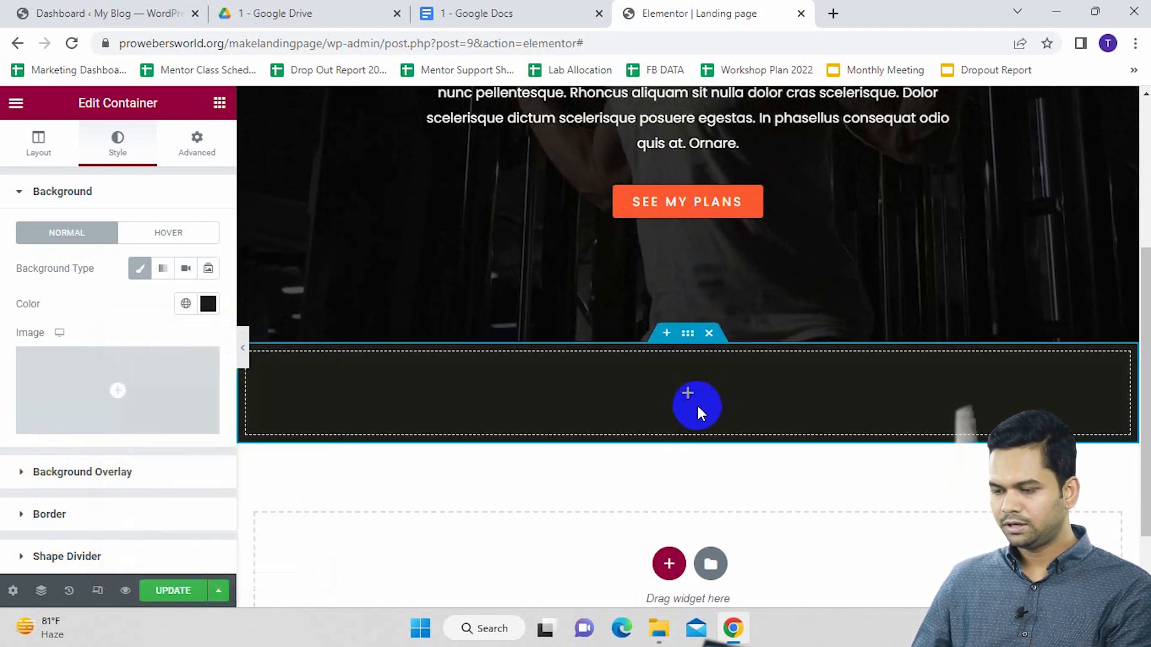
# Copy the body section text WEIGHT LOSS EXAMPLE from the Google Docs document and return to the landing page
pyautogui.scroll(2, 685, 404)
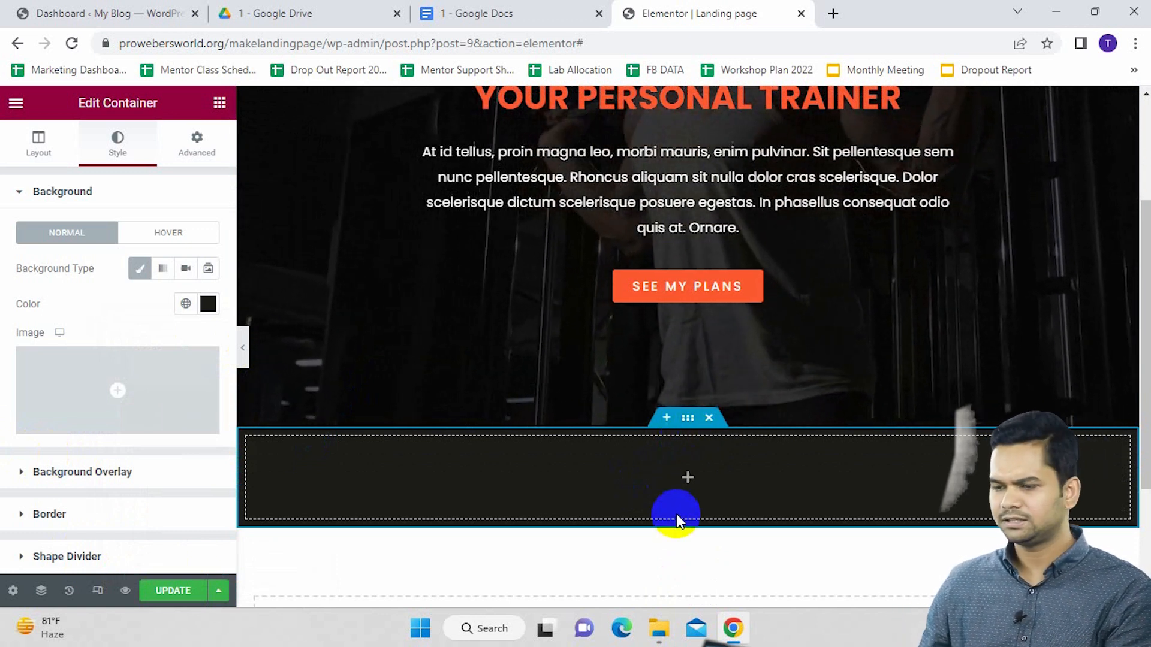
pyautogui.click(492, 13)
pyautogui.scroll(7, 482, 310)
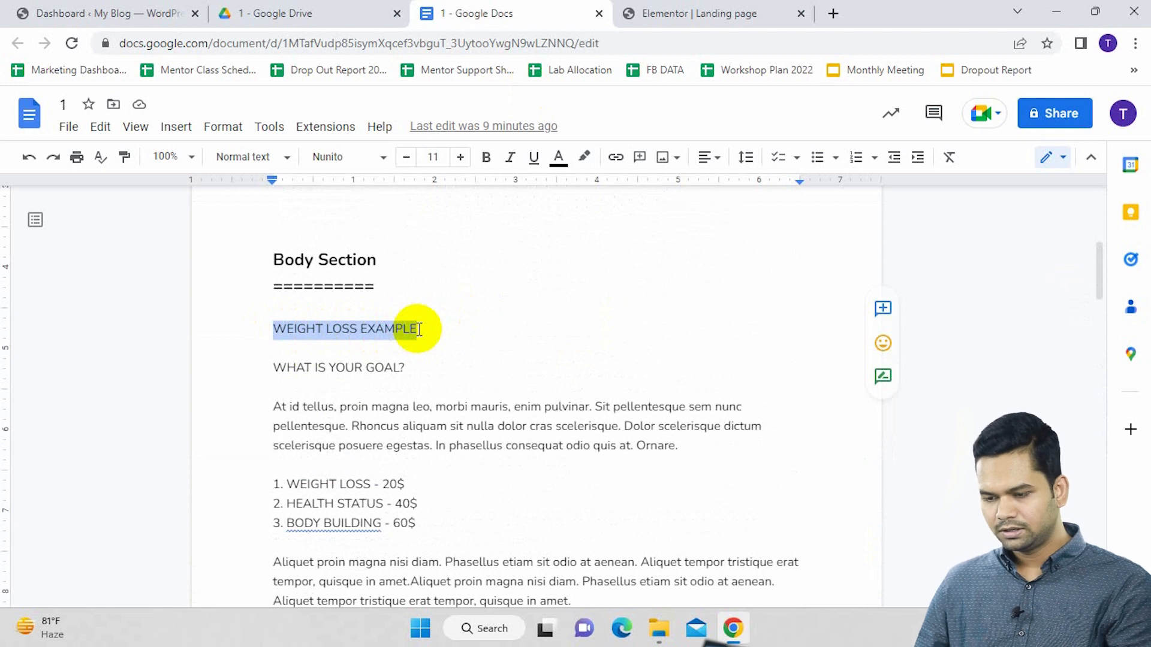
pyautogui.click(702, 12)
# Copy the greeting heading from the top of the hero section and paste it into the new dark container
pyautogui.scroll(2, 685, 312)
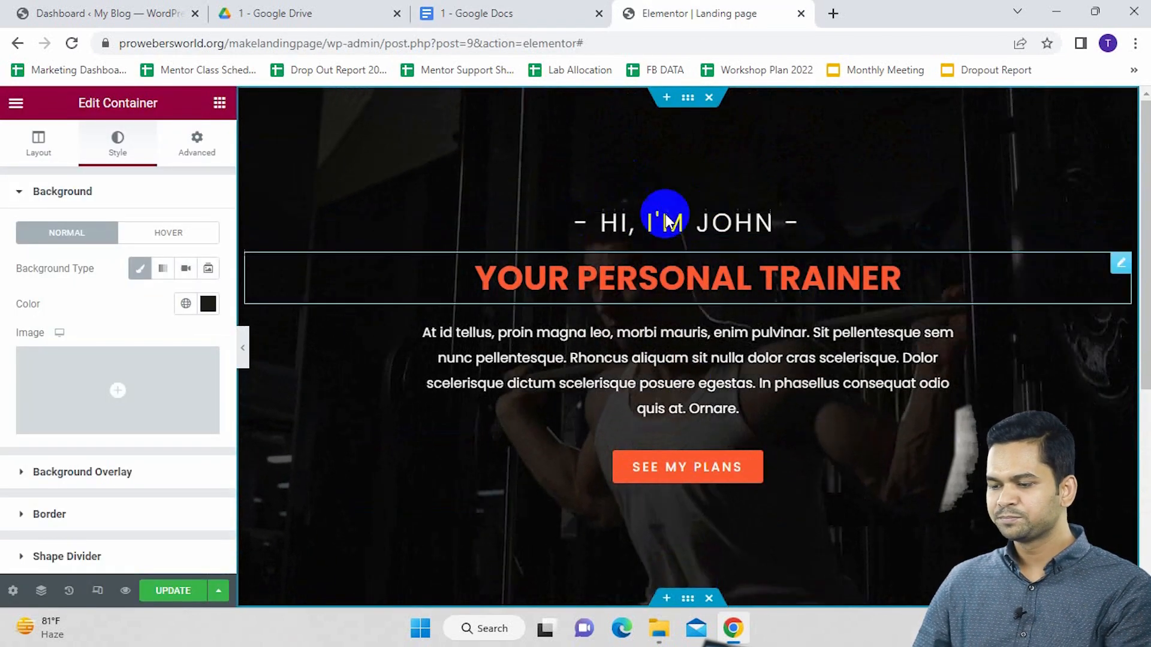
pyautogui.scroll(-5, 642, 401)
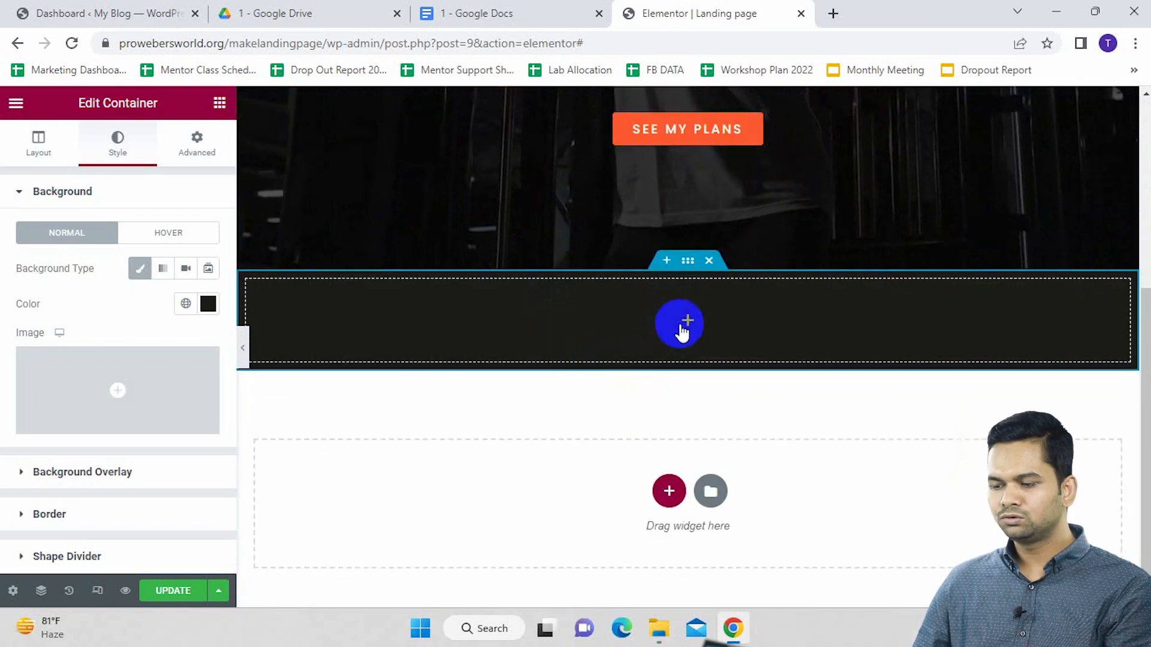
pyautogui.scroll(3, 687, 327)
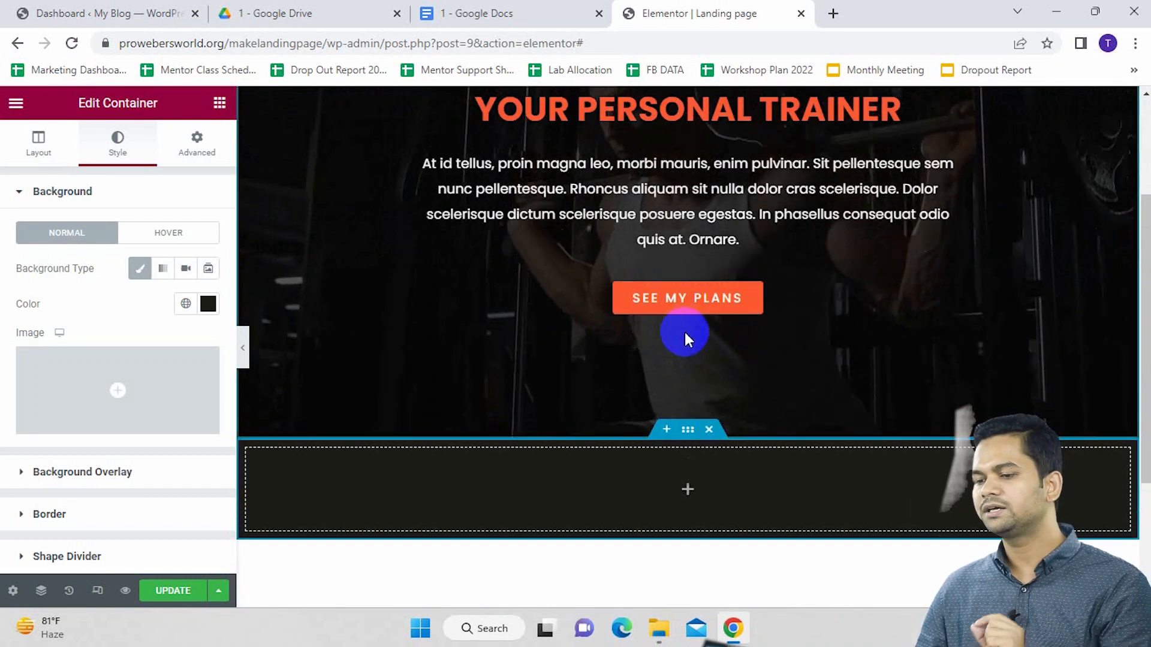
pyautogui.scroll(3, 688, 327)
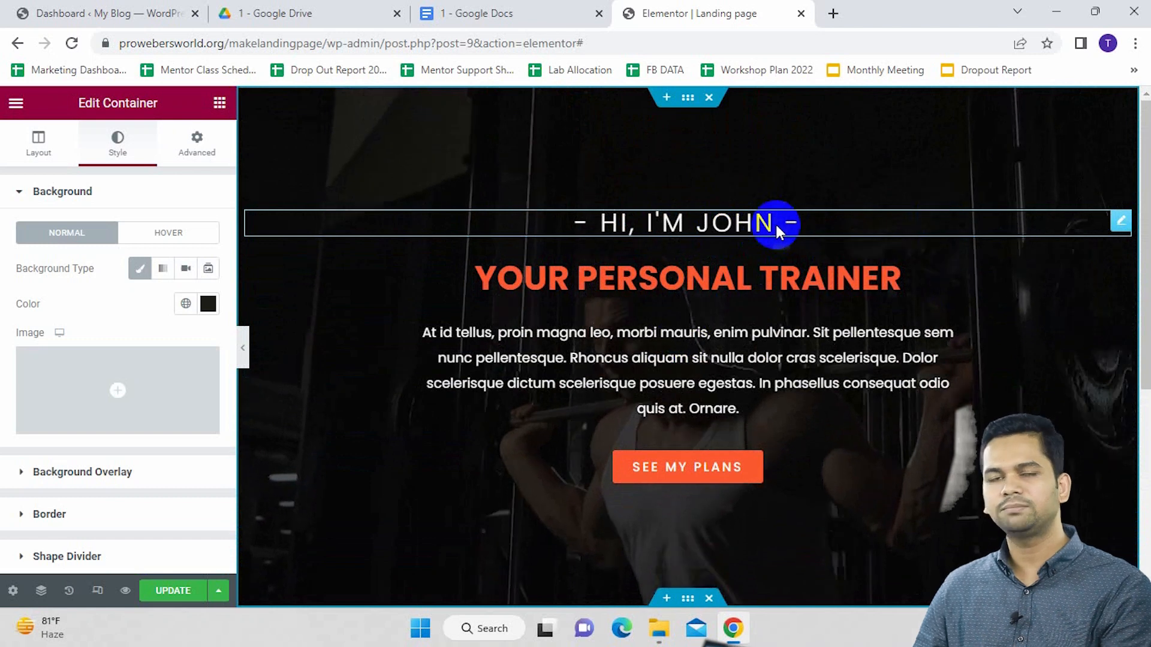
pyautogui.rightClick(1120, 226)
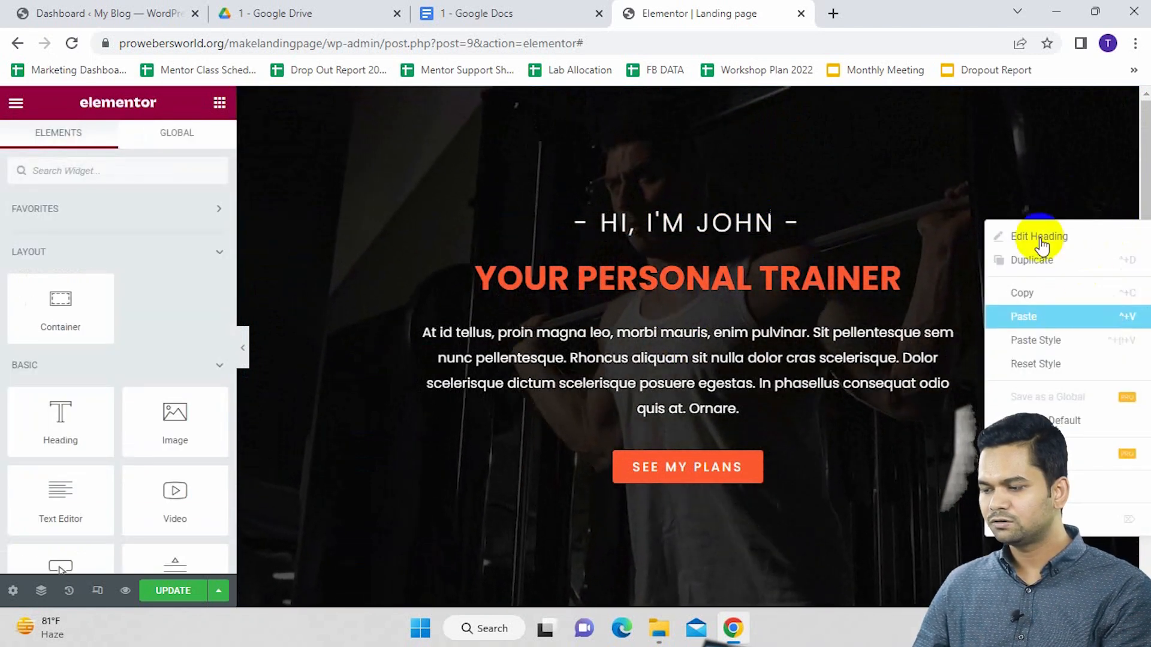
pyautogui.click(1035, 302)
pyautogui.scroll(-6, 653, 361)
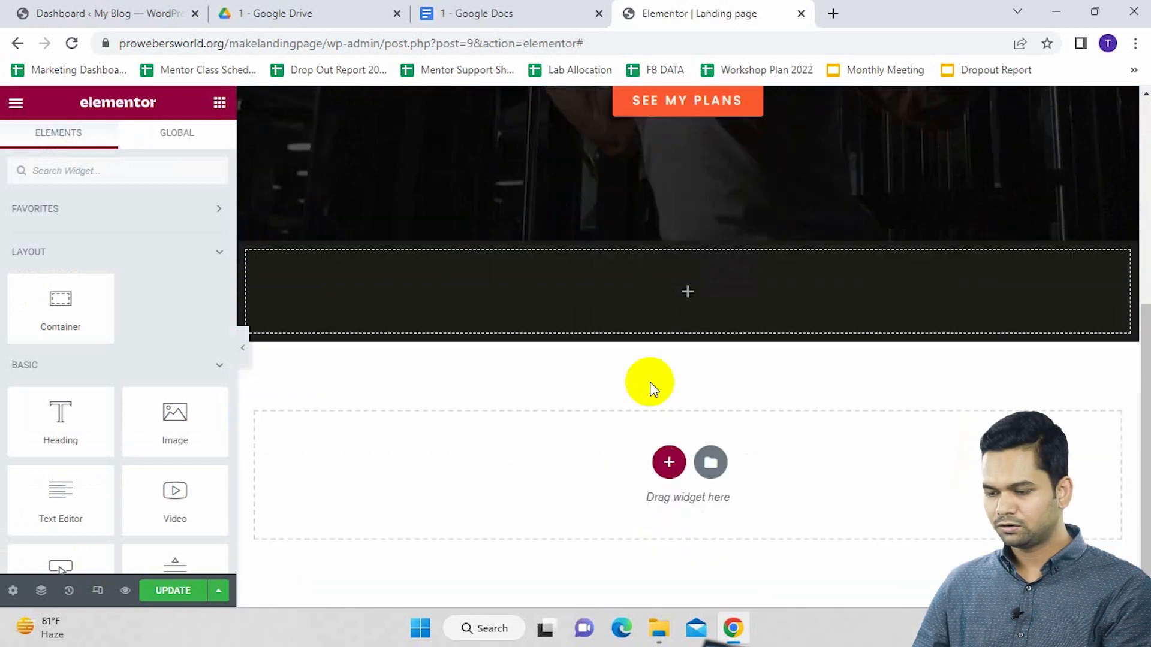
pyautogui.rightClick(687, 279)
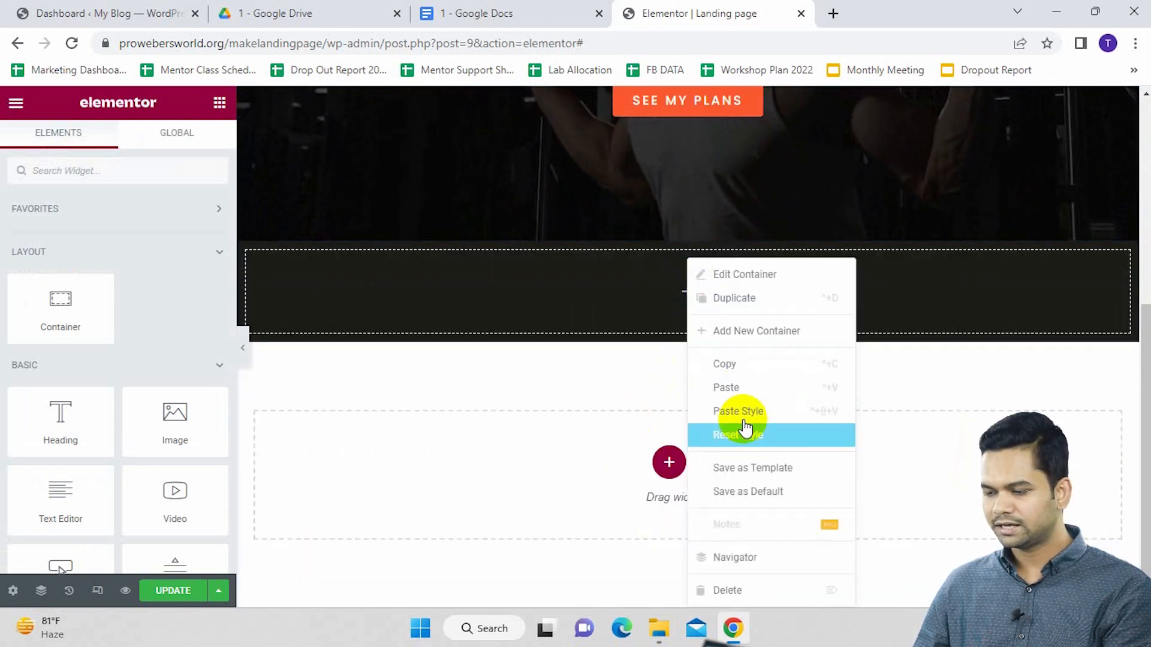
pyautogui.click(737, 390)
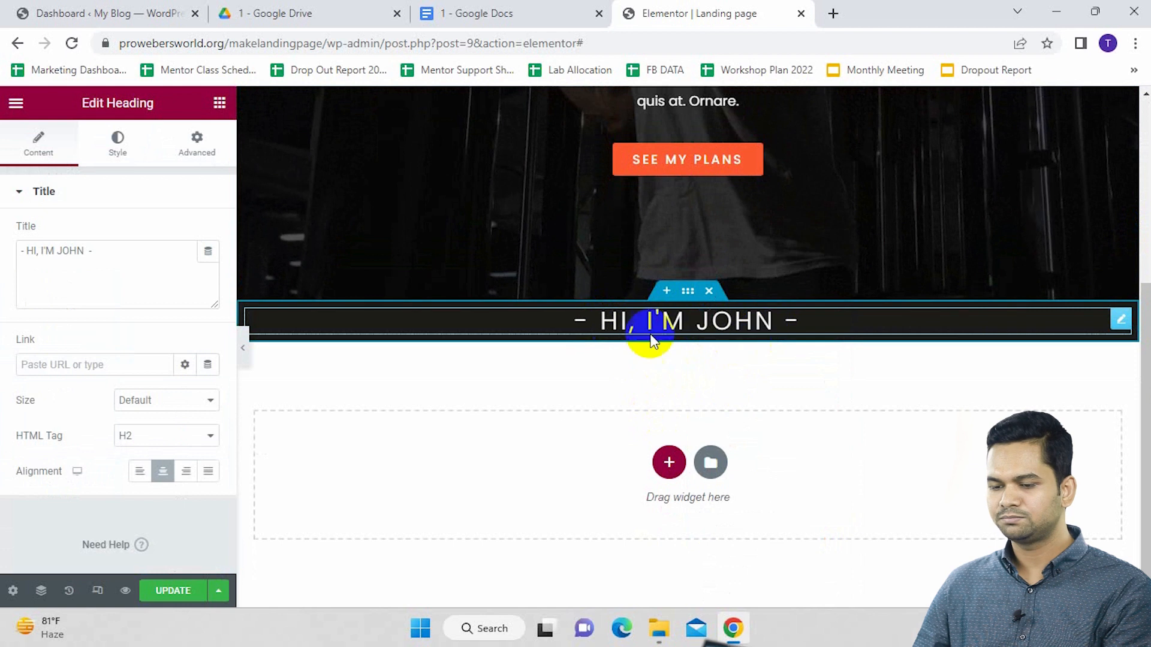
# Replace the pasted heading's title with WEIGHT LOSS EXAMPLE from the Google Docs document
pyautogui.scroll(3, 740, 319)
pyautogui.scroll(1, 741, 319)
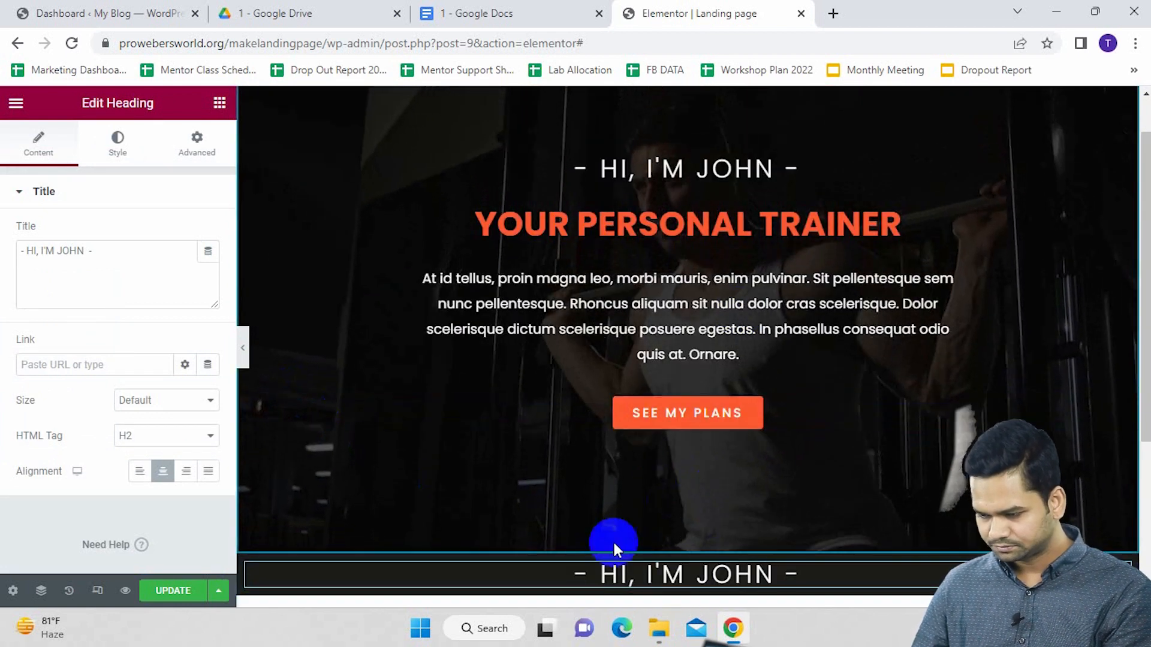
pyautogui.scroll(-2, 600, 510)
pyautogui.click(99, 254)
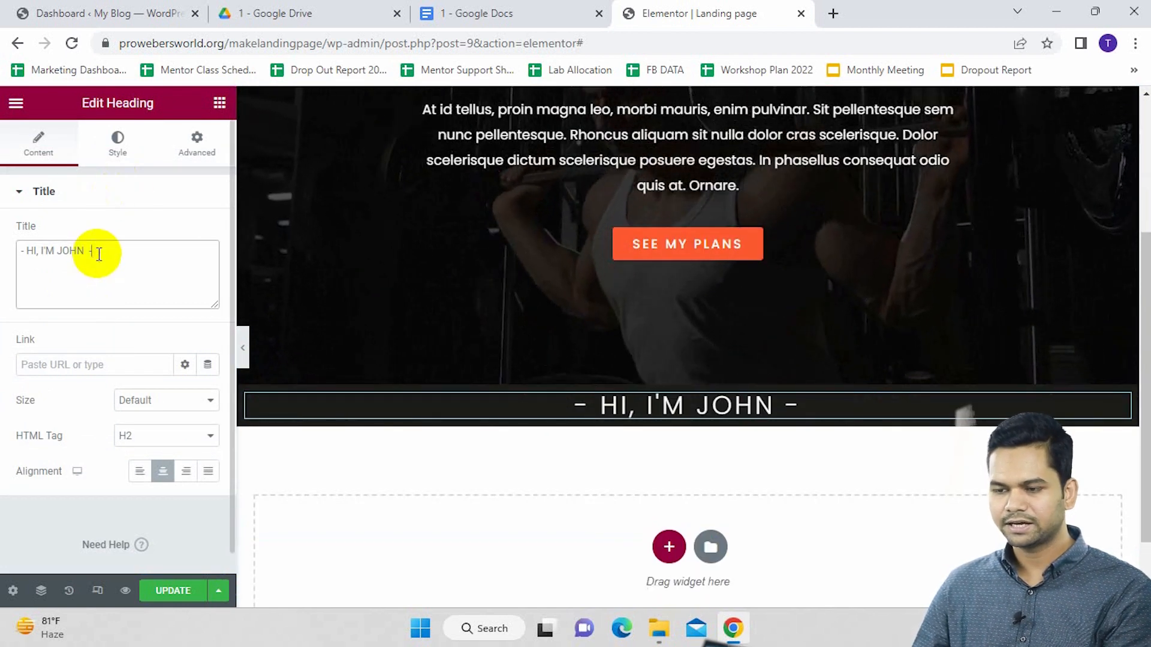
pyautogui.click(446, 9)
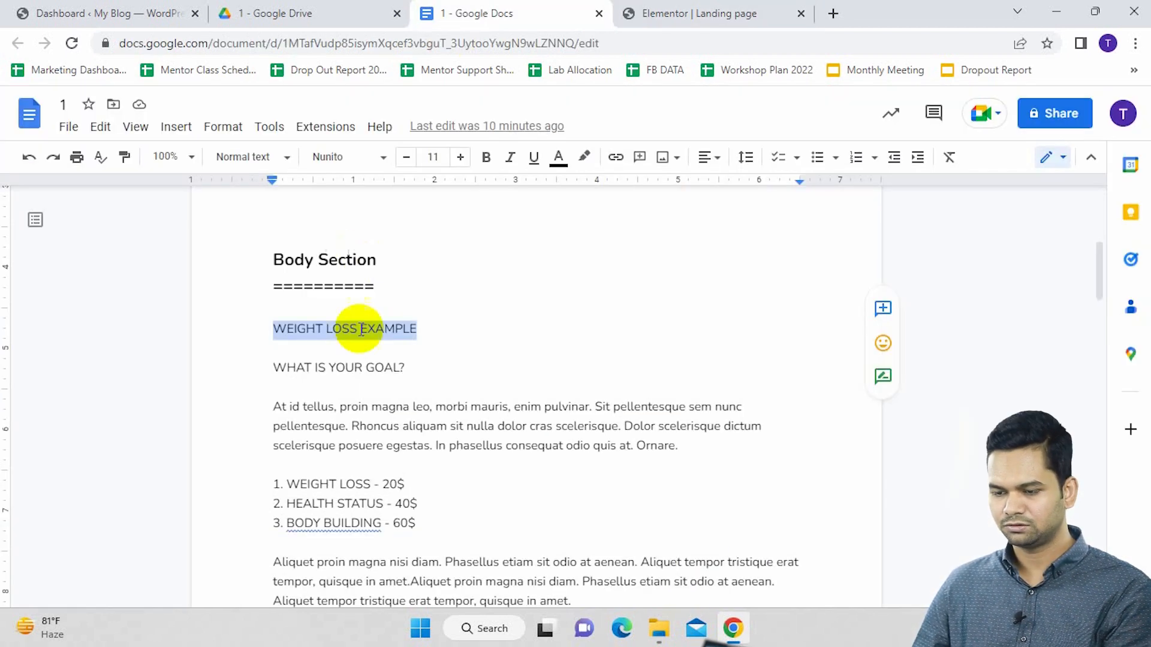
pyautogui.click(716, 9)
pyautogui.moveTo(118, 251); pyautogui.dragTo(13, 244)
pyautogui.hotkey('ctrl', 'v')
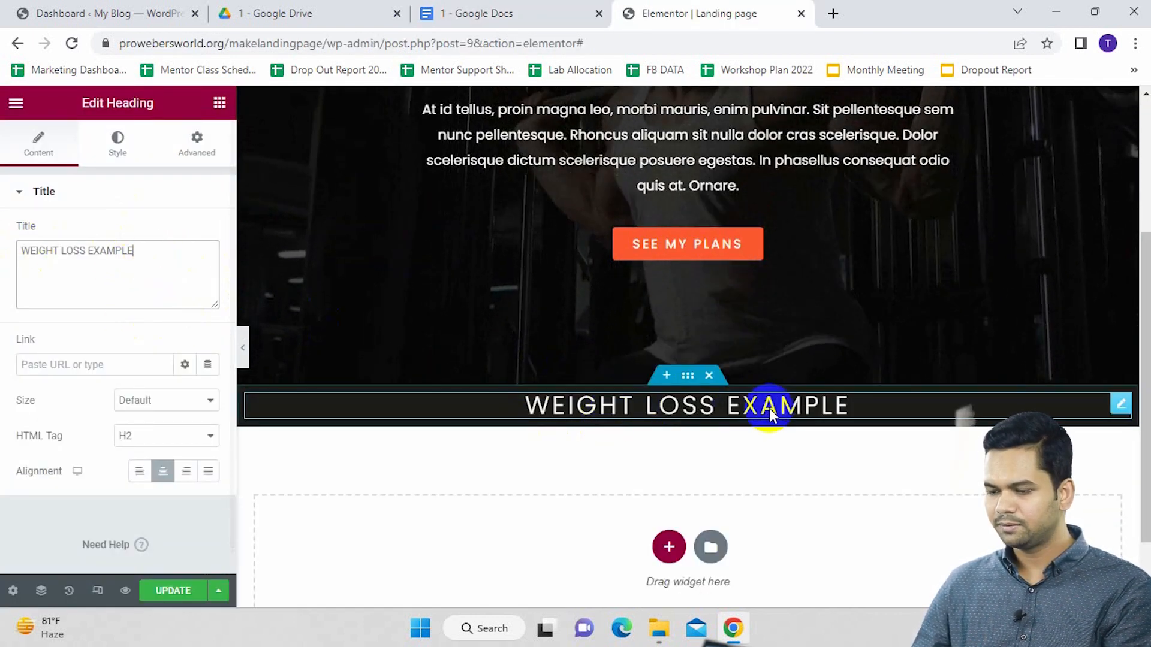
# Copy the line WHAT IS YOUR GOAL? from the Google Docs document and return to the landing page
pyautogui.click(525, 18)
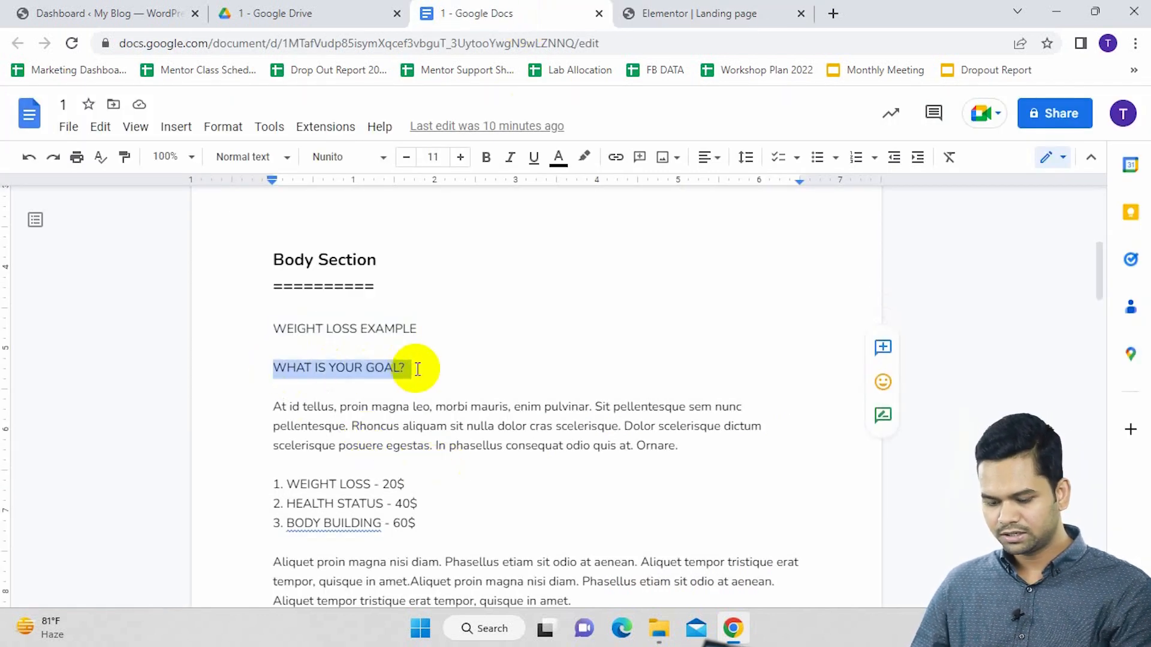
pyautogui.click(697, 18)
# Duplicate the hero's YOUR PERSONAL TRAINER heading and move the copy below the WEIGHT LOSS EXAMPLE heading
pyautogui.scroll(5, 672, 380)
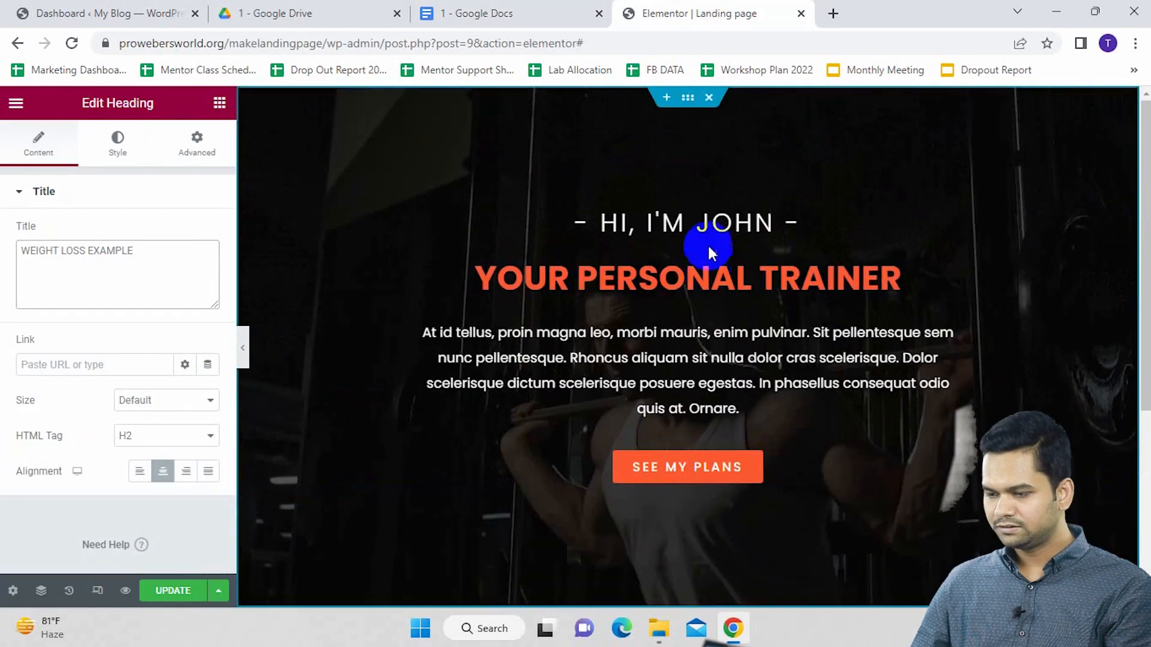
pyautogui.rightClick(1092, 268)
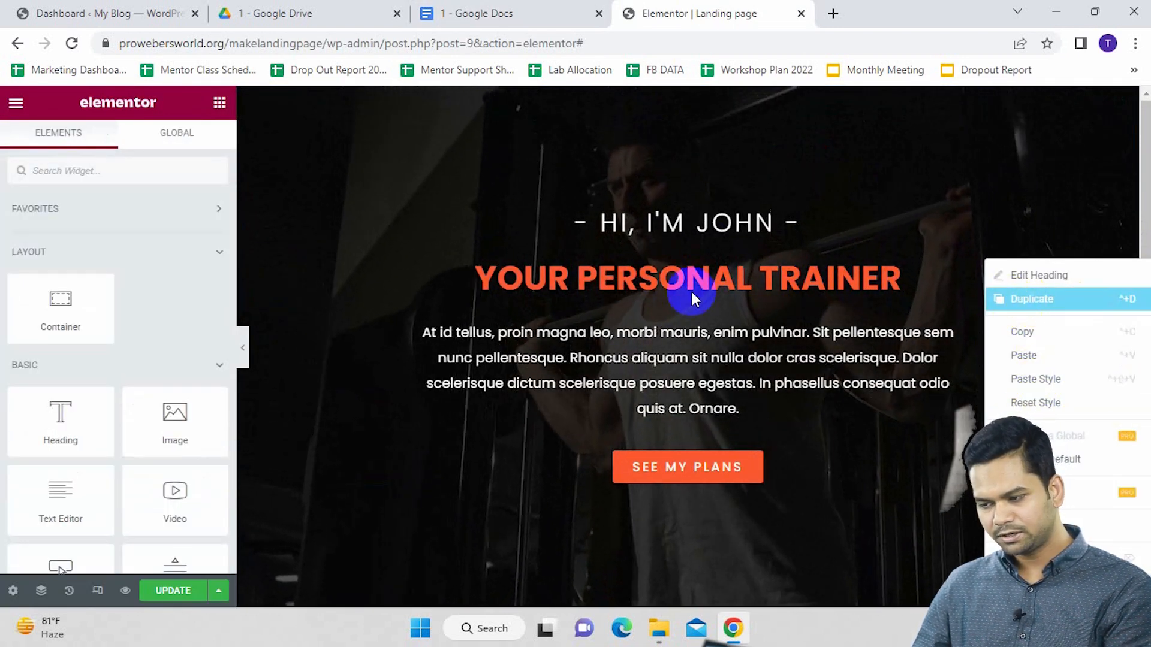
pyautogui.click(1031, 299)
pyautogui.moveTo(1121, 297); pyautogui.dragTo(697, 541)
pyautogui.scroll(-3, 870, 462)
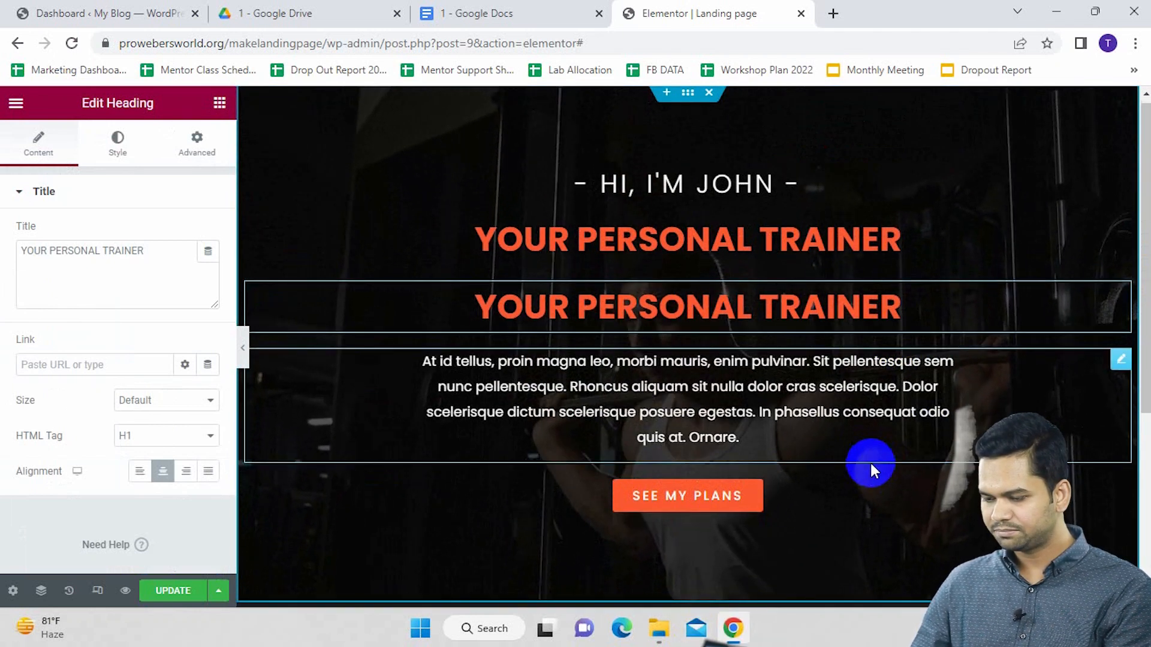
pyautogui.scroll(2, 868, 464)
pyautogui.moveTo(1120, 215); pyautogui.dragTo(650, 560)
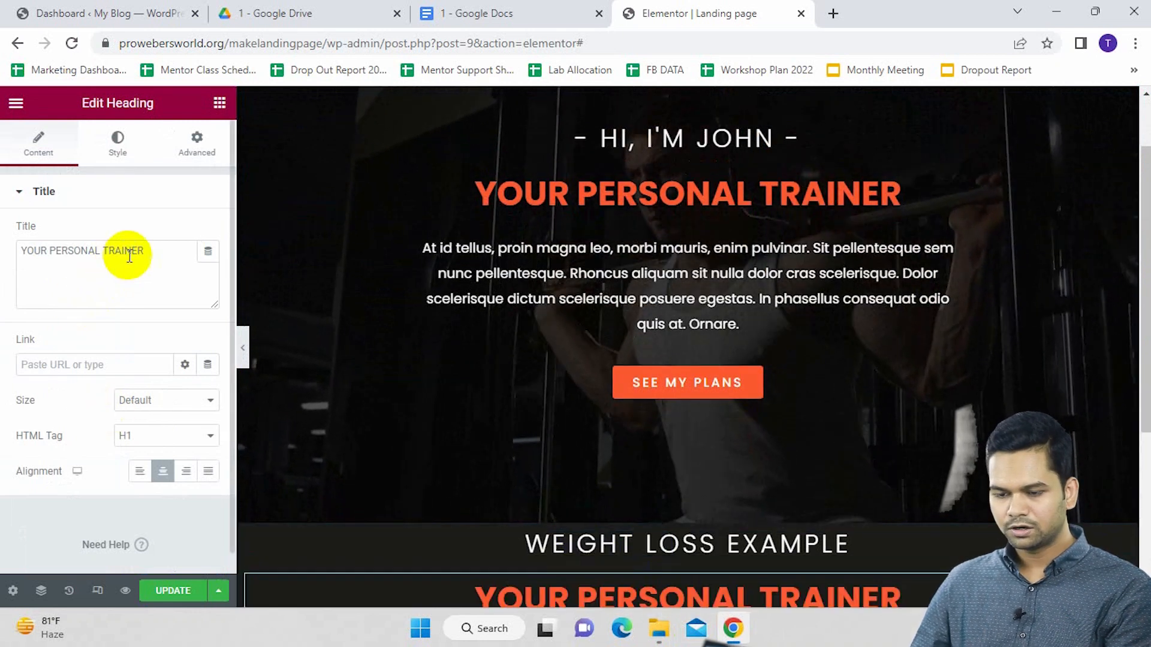
# Replace the moved heading's title with WHAT IS YOUR GOAL?
pyautogui.moveTo(145, 251); pyautogui.dragTo(13, 250)
pyautogui.hotkey('ctrl', 'v')
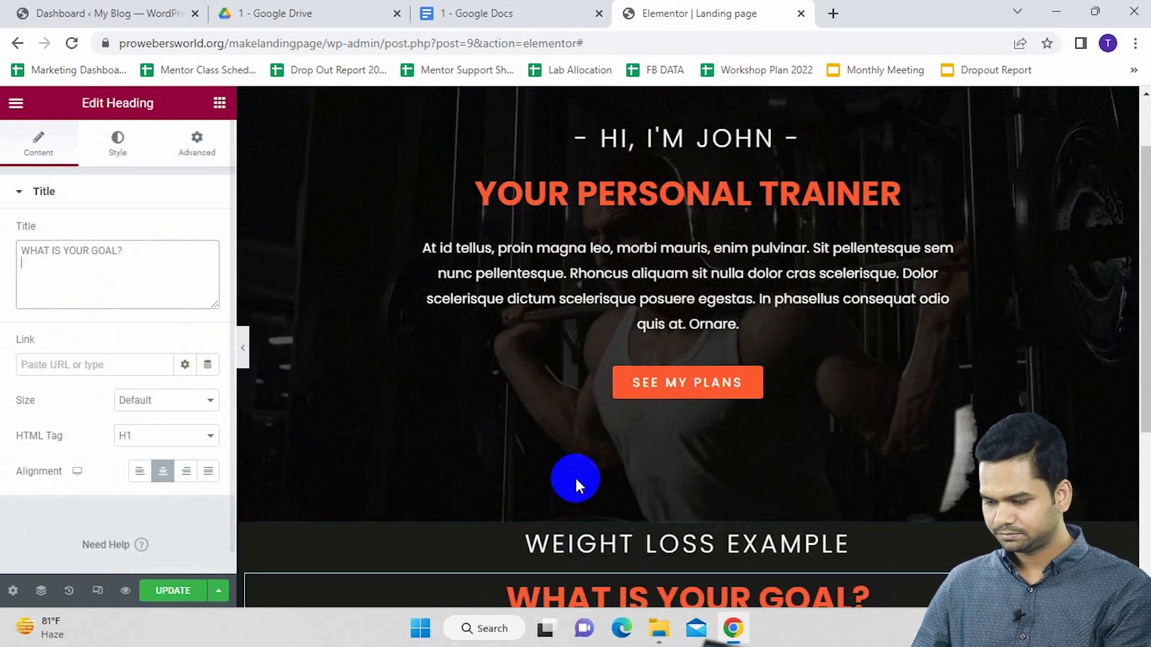
pyautogui.scroll(-1, 578, 563)
pyautogui.scroll(2, 579, 550)
pyautogui.scroll(-2, 723, 302)
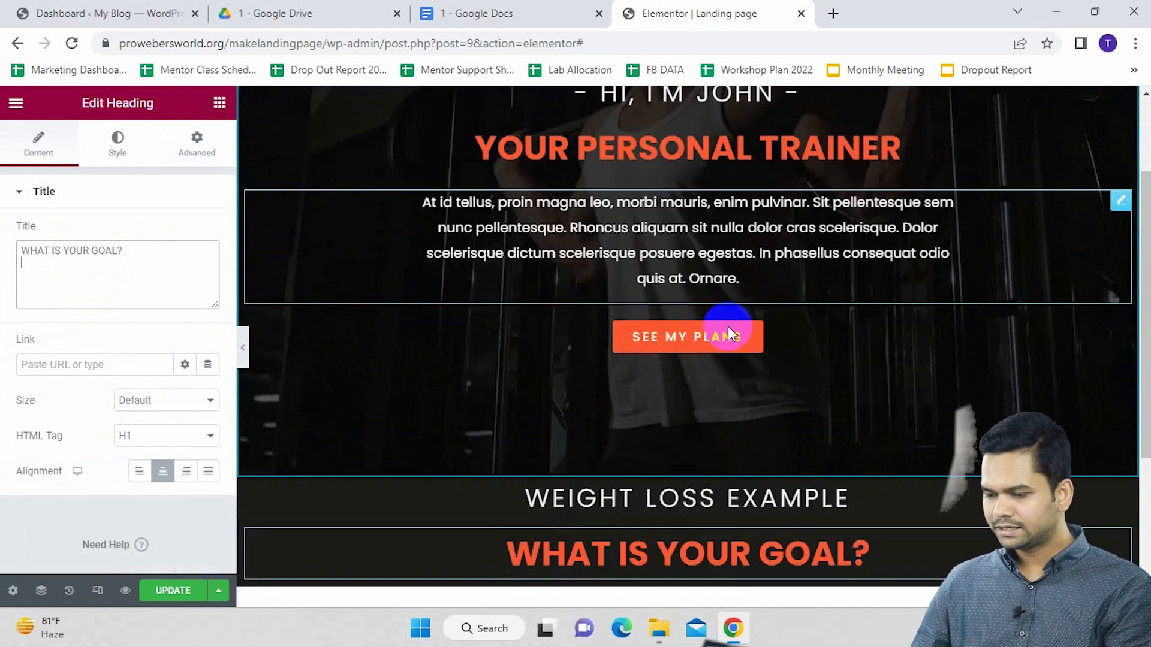
# Set the typography size of the hero section's greeting heading to 25 px
pyautogui.scroll(-1, 728, 326)
pyautogui.scroll(3, 689, 282)
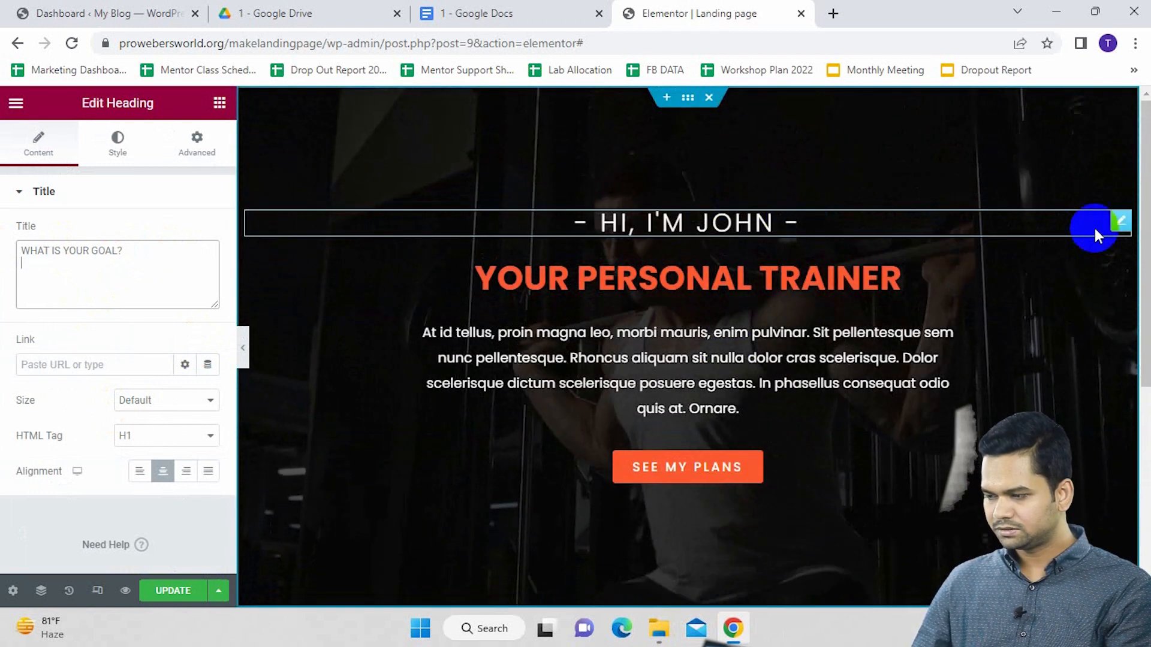
pyautogui.click(1119, 222)
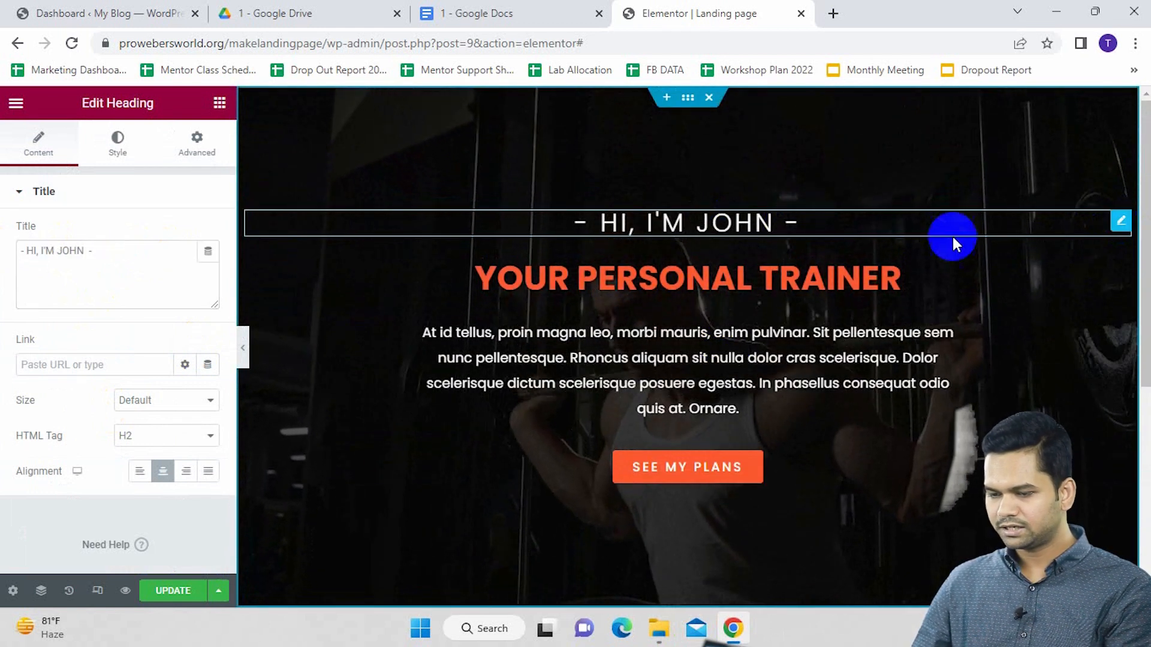
pyautogui.click(120, 141)
pyautogui.click(205, 268)
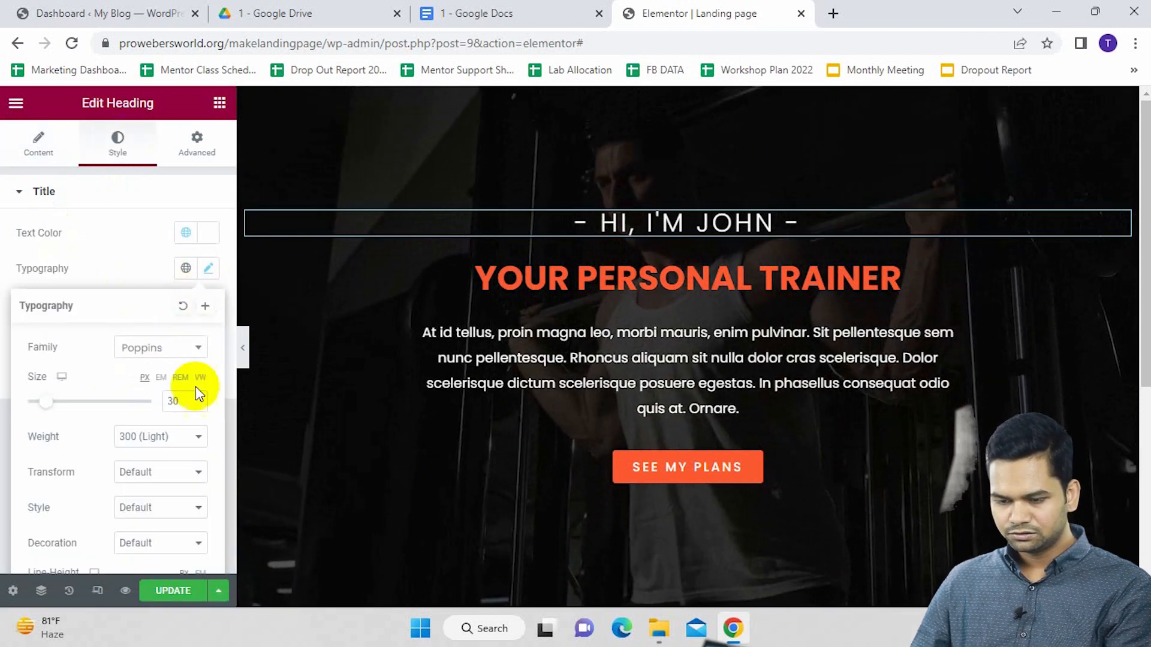
pyautogui.click(46, 405)
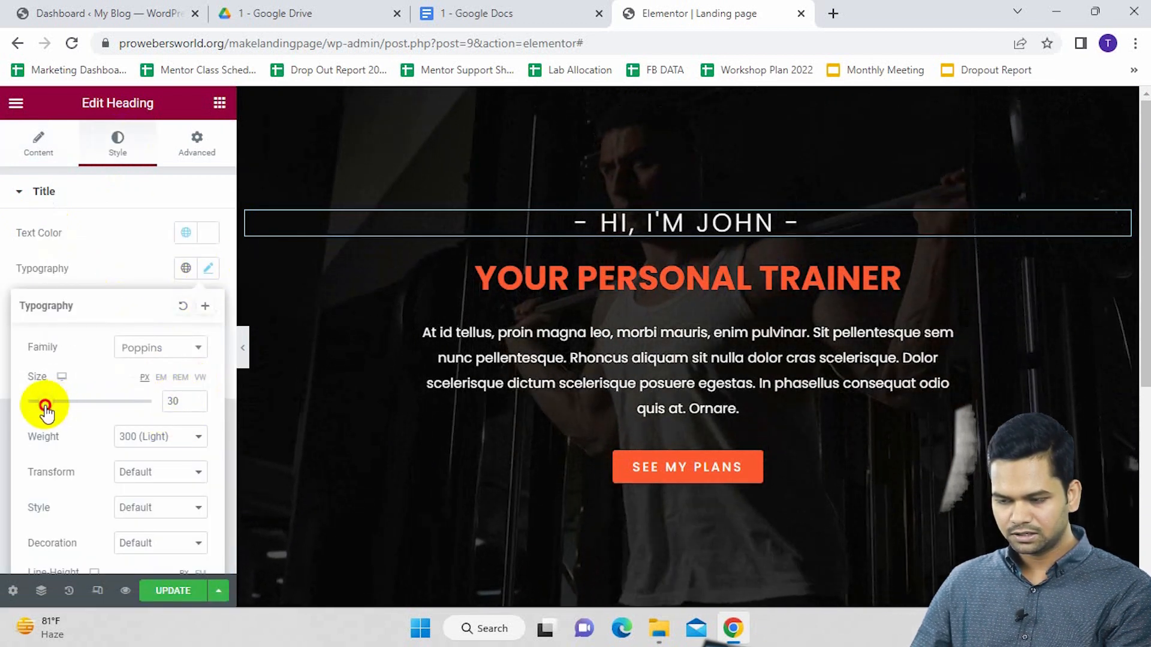
pyautogui.moveTo(46, 406); pyautogui.dragTo(42, 406)
pyautogui.click(196, 404)
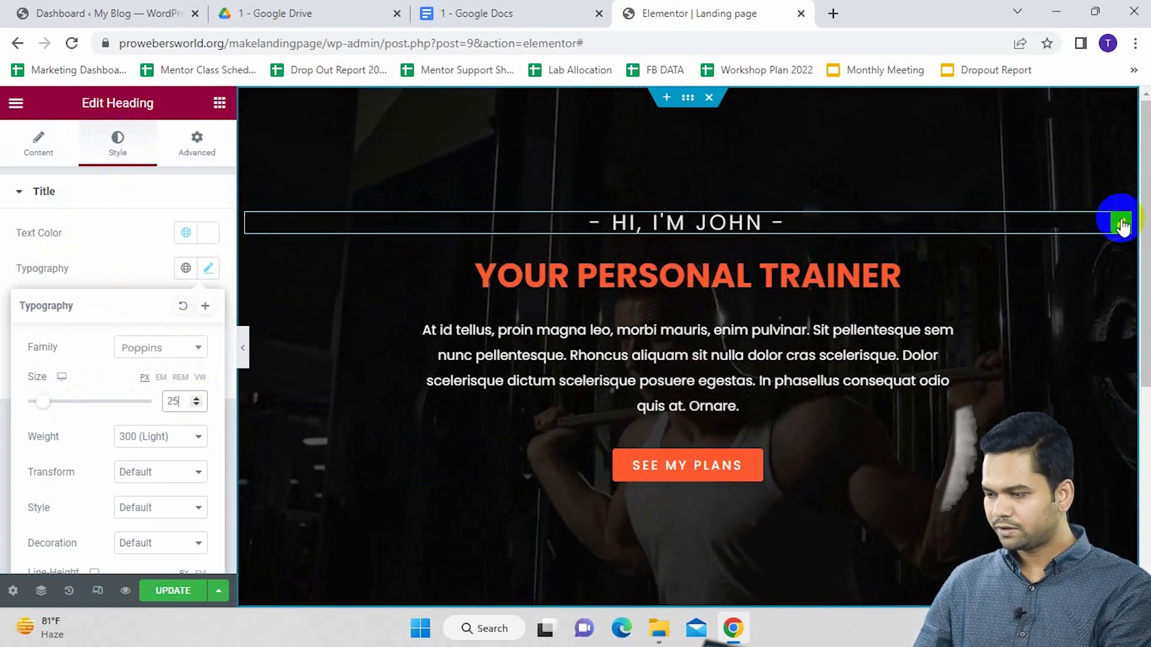
# Copy the hero greeting heading's style and paste it onto the WEIGHT LOSS EXAMPLE heading
pyautogui.rightClick(1123, 227)
pyautogui.click(1023, 290)
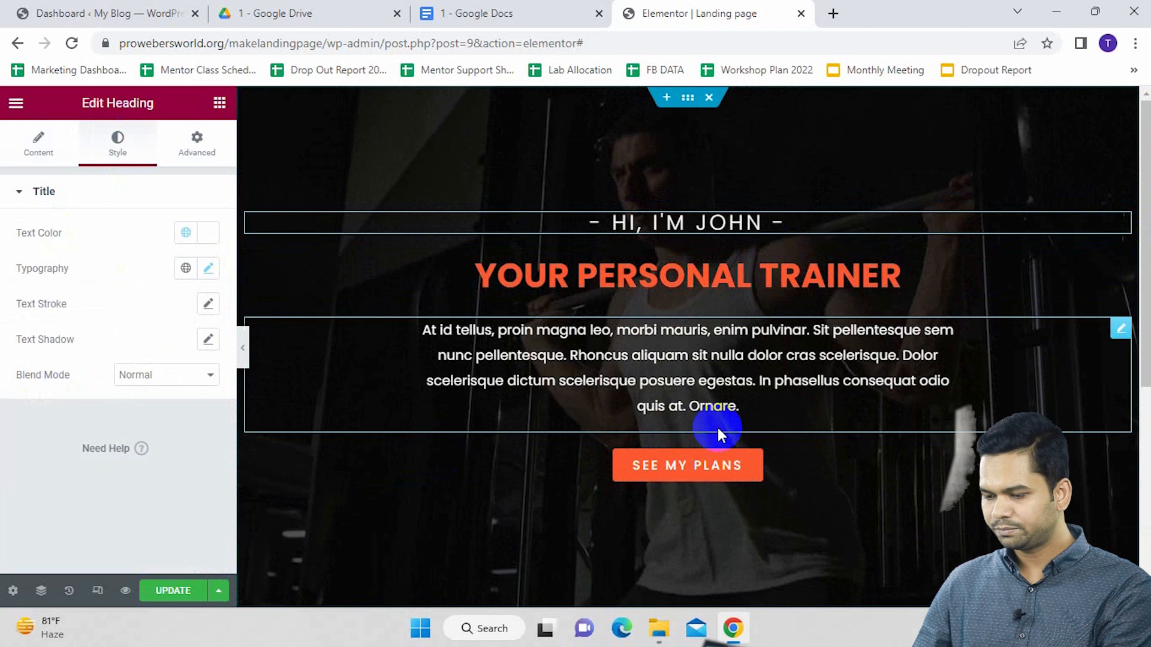
pyautogui.scroll(-5, 717, 427)
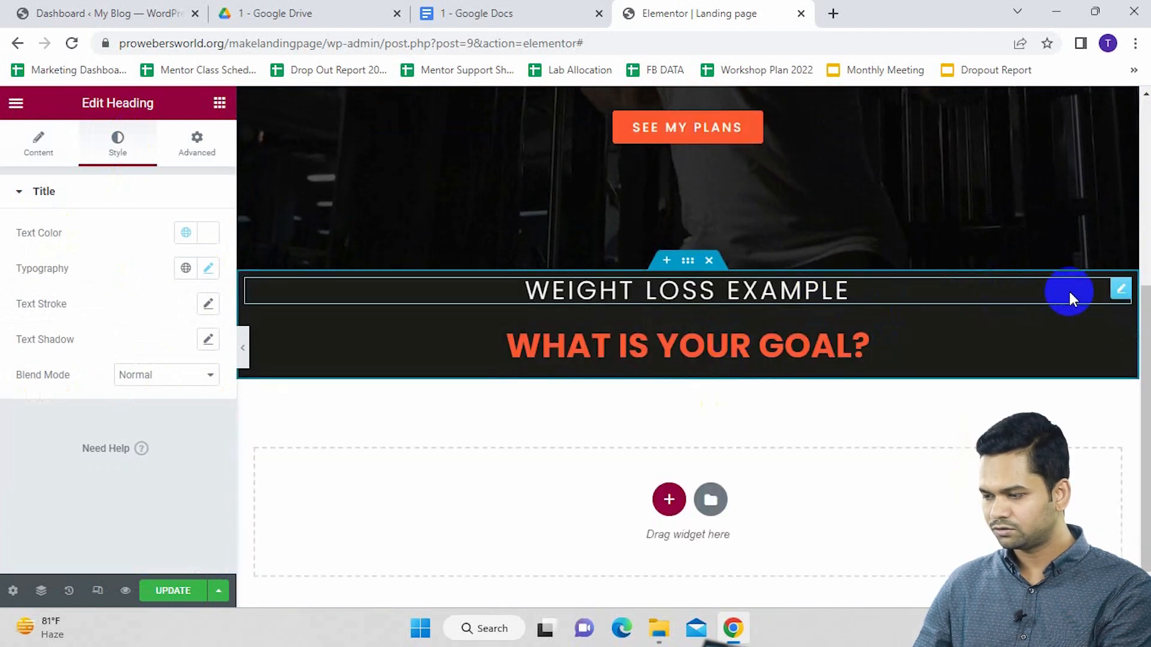
pyautogui.rightClick(1119, 298)
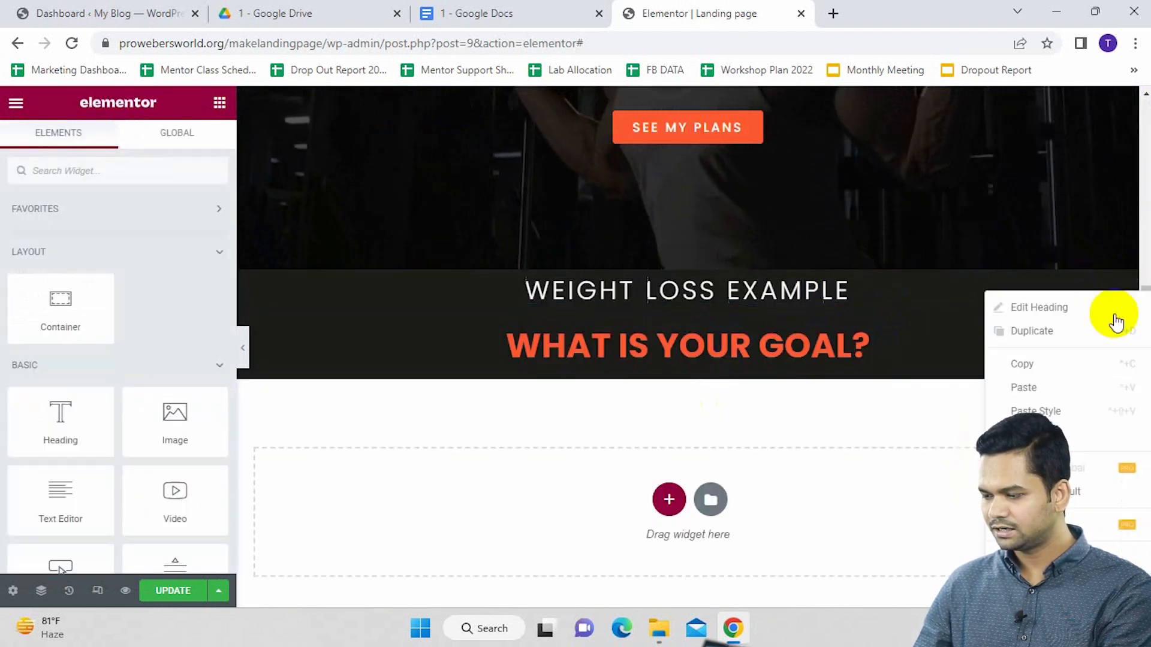
pyautogui.click(1035, 409)
pyautogui.scroll(5, 760, 336)
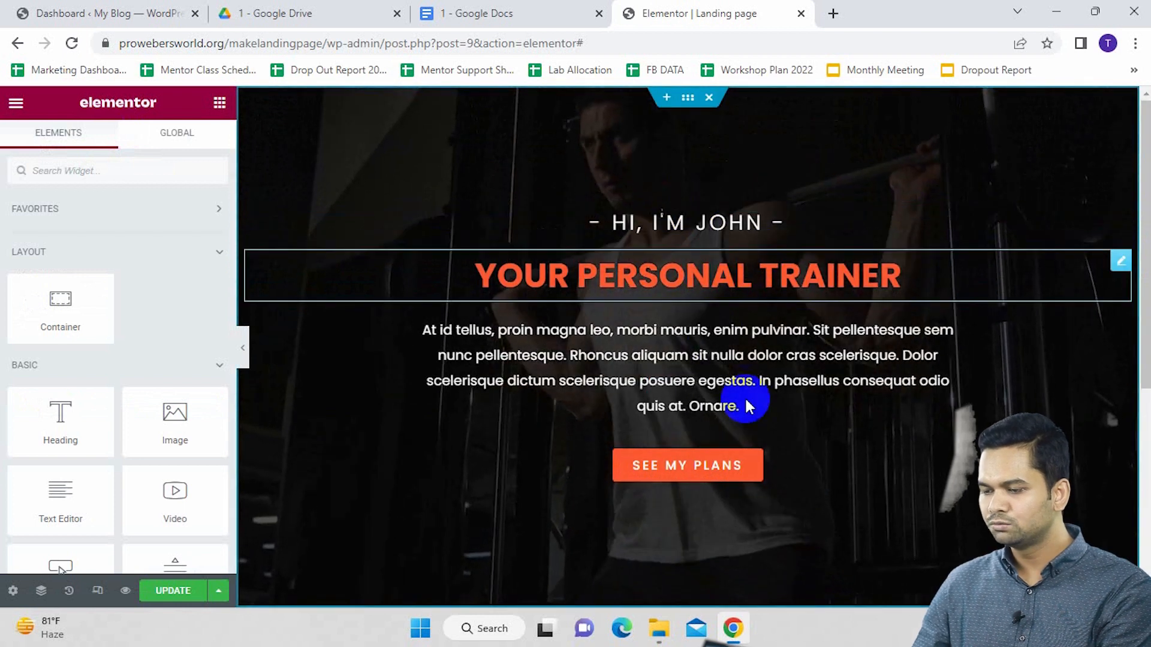
pyautogui.scroll(-4, 749, 406)
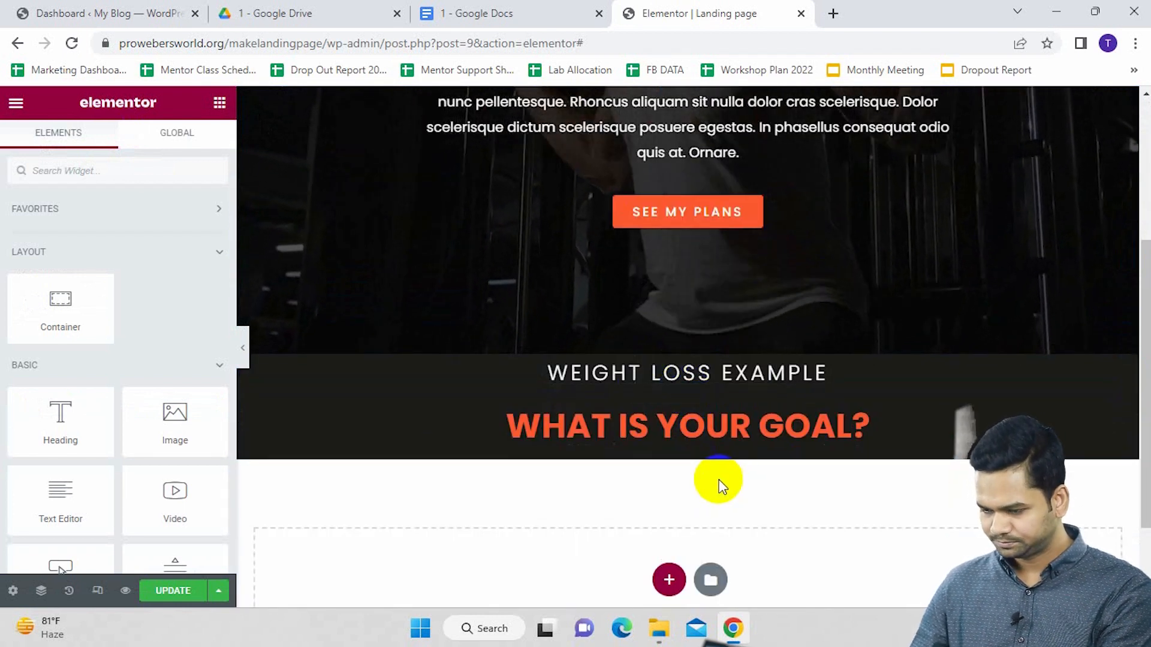
# Copy the paragraph under WHAT IS YOUR GOAL? from the Google Docs document and return to the landing page
pyautogui.click(511, 14)
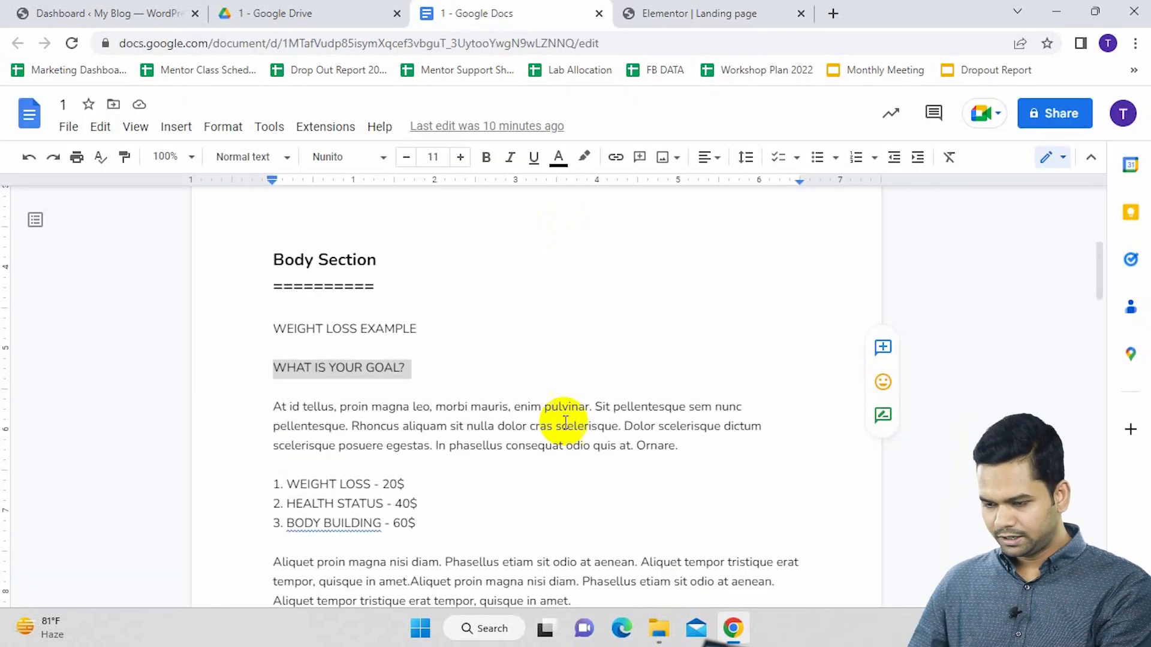
pyautogui.scroll(-2, 385, 424)
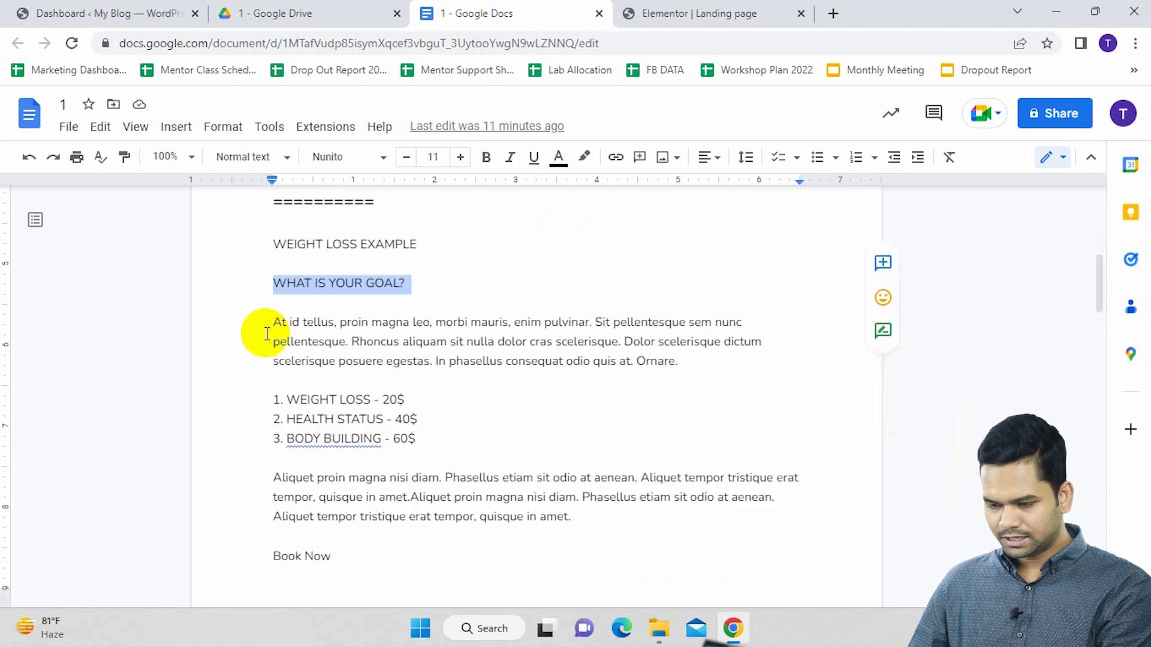
pyautogui.tripleClick(316, 338)
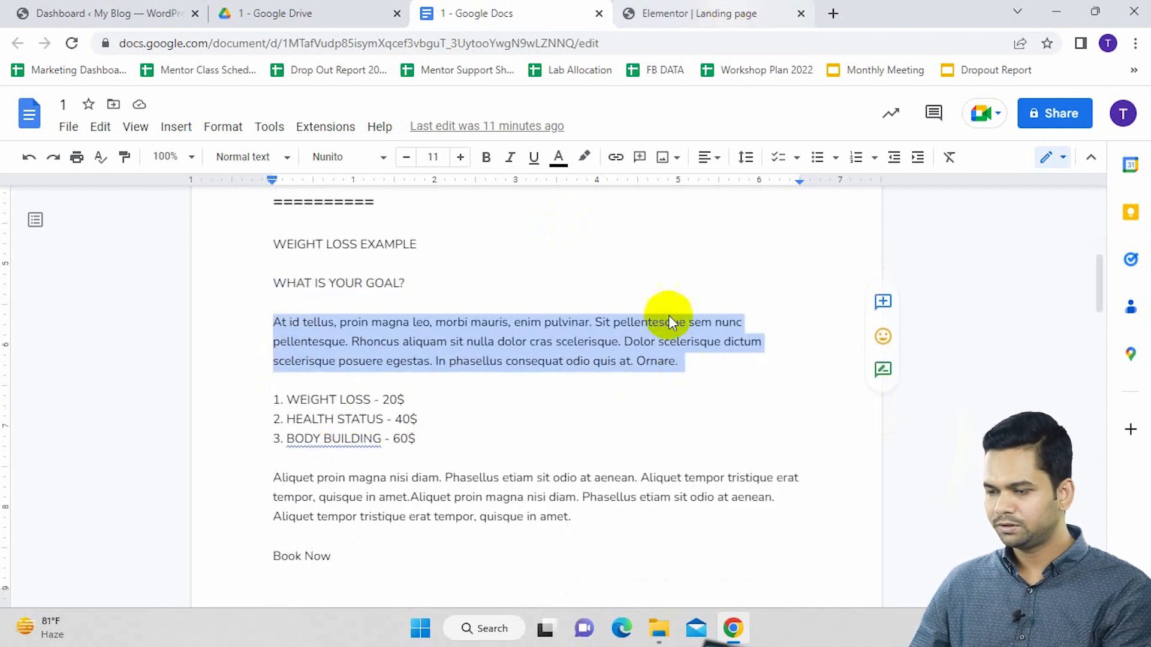
pyautogui.hotkey('ctrl', 'Tab')
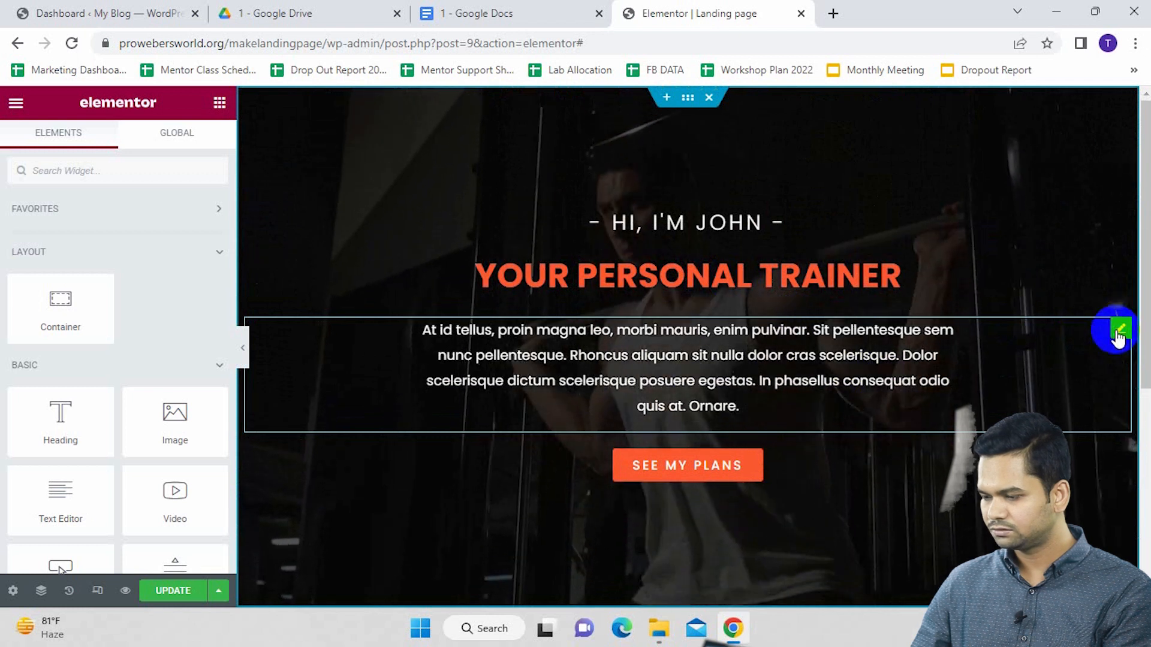
# Duplicate the hero section's paragraph and move the copy below the WHAT IS YOUR GOAL? heading
pyautogui.rightClick(1118, 337)
pyautogui.click(1019, 329)
pyautogui.scroll(-3, 673, 424)
pyautogui.moveTo(1121, 226); pyautogui.dragTo(689, 516)
# Replace the moved paragraph's text with the copied paragraph from the document
pyautogui.moveTo(90, 514); pyautogui.dragTo(6, 330)
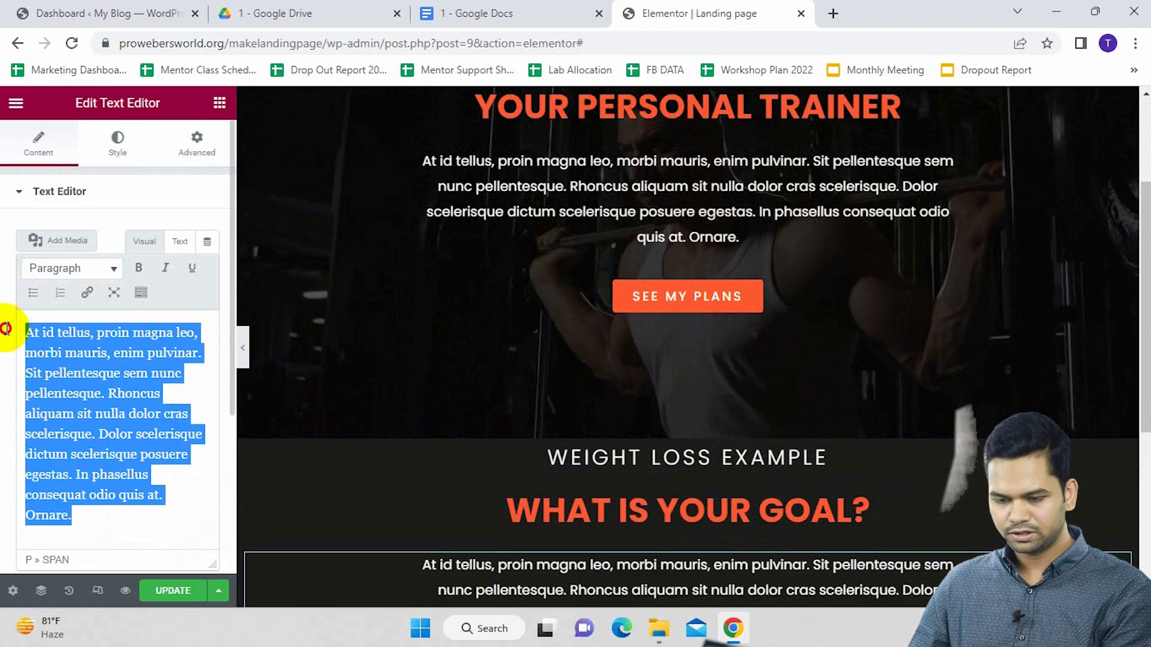
pyautogui.click(143, 371)
pyautogui.scroll(-4, 703, 402)
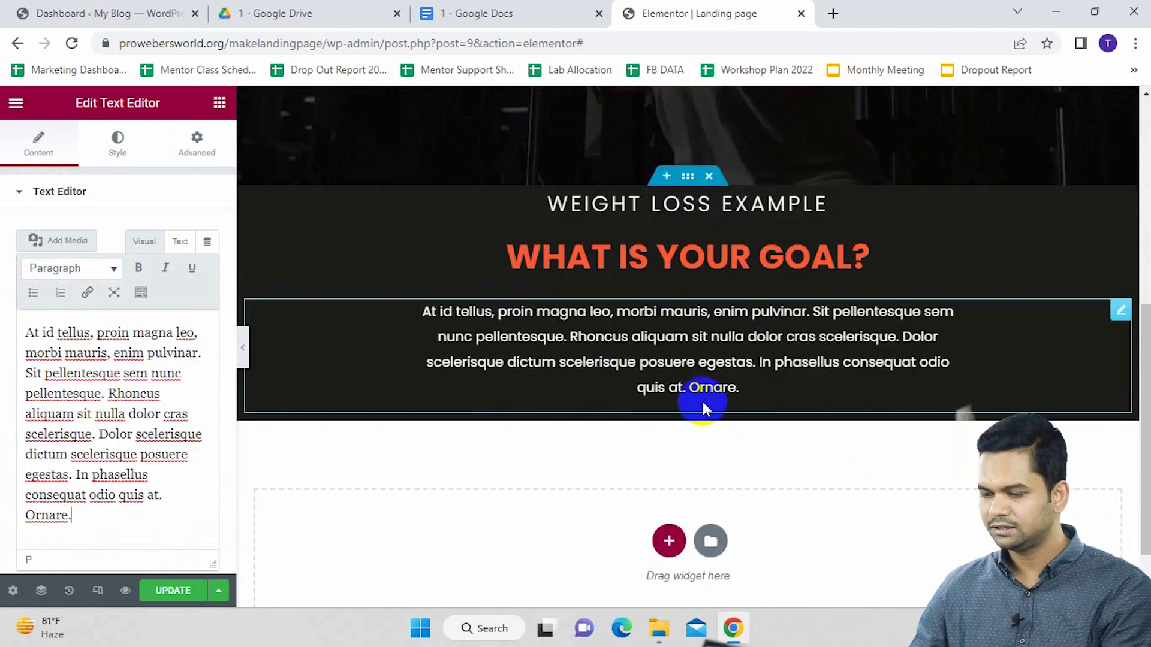
# Set the body section container's padding to 100 px top, 0 right, 100 px bottom and 0 left
pyautogui.click(244, 348)
pyautogui.scroll(3, 822, 329)
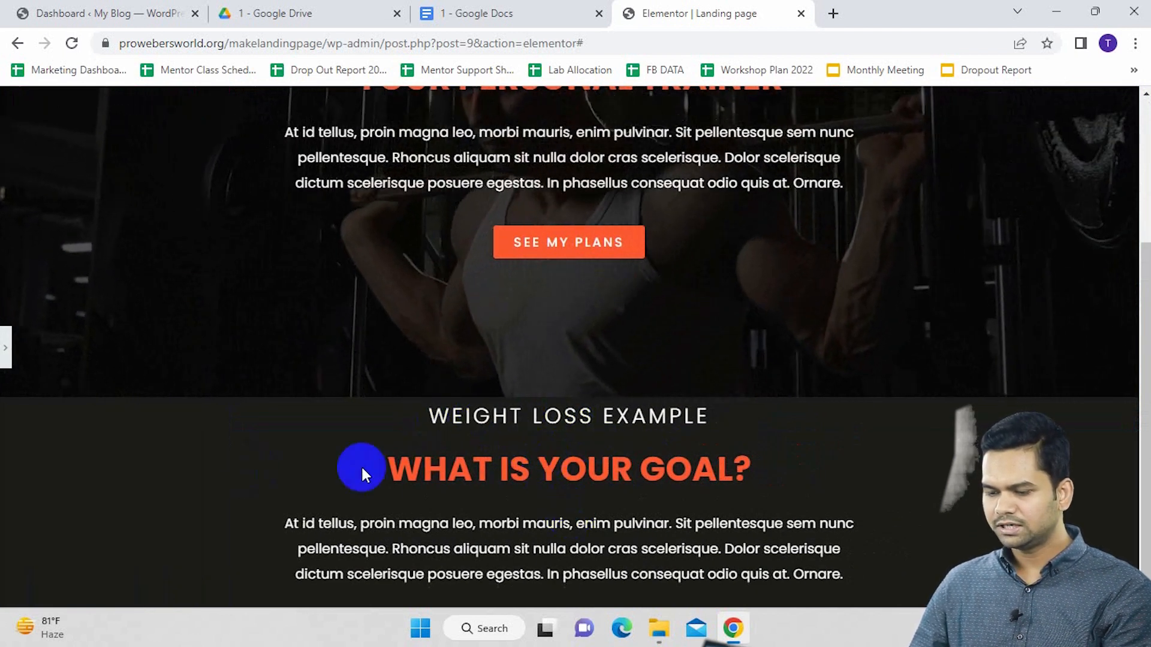
pyautogui.scroll(3, 517, 435)
pyautogui.scroll(-3, 517, 435)
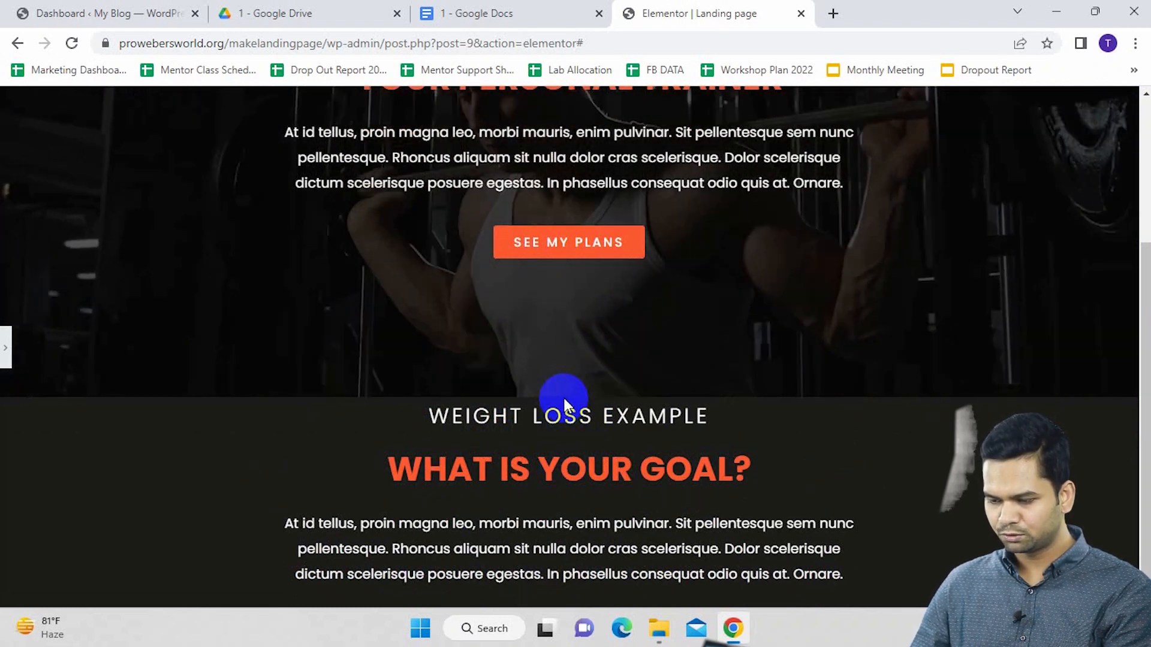
pyautogui.click(14, 359)
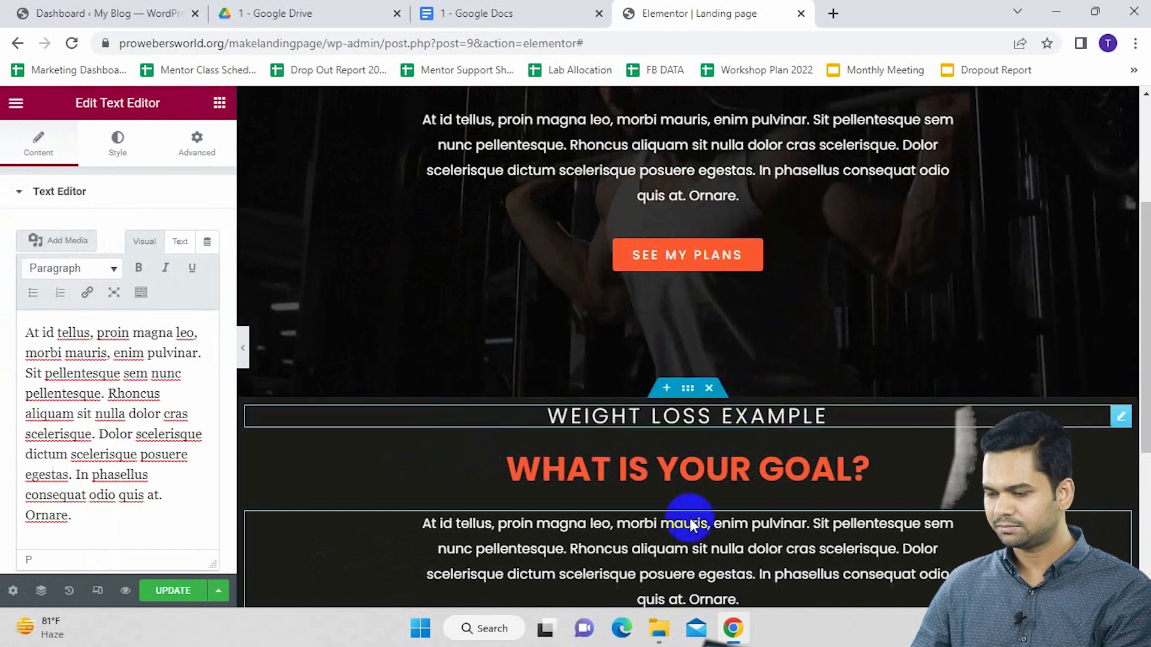
pyautogui.scroll(-3, 692, 430)
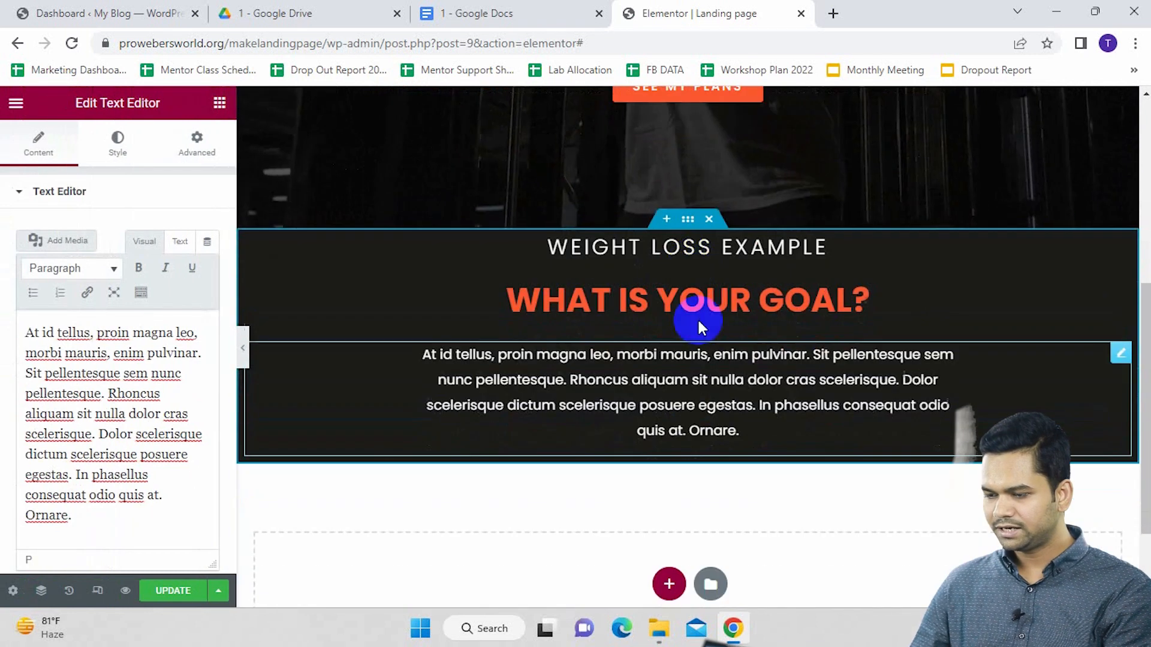
pyautogui.click(688, 220)
pyautogui.click(198, 147)
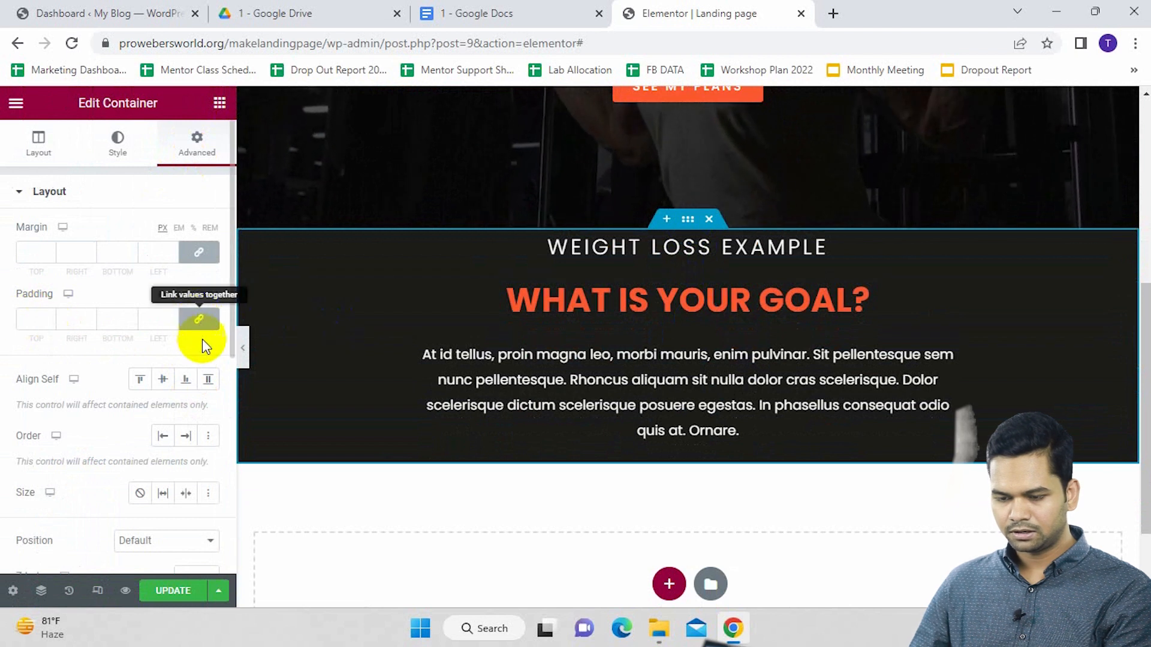
pyautogui.click(22, 318)
pyautogui.write('0')
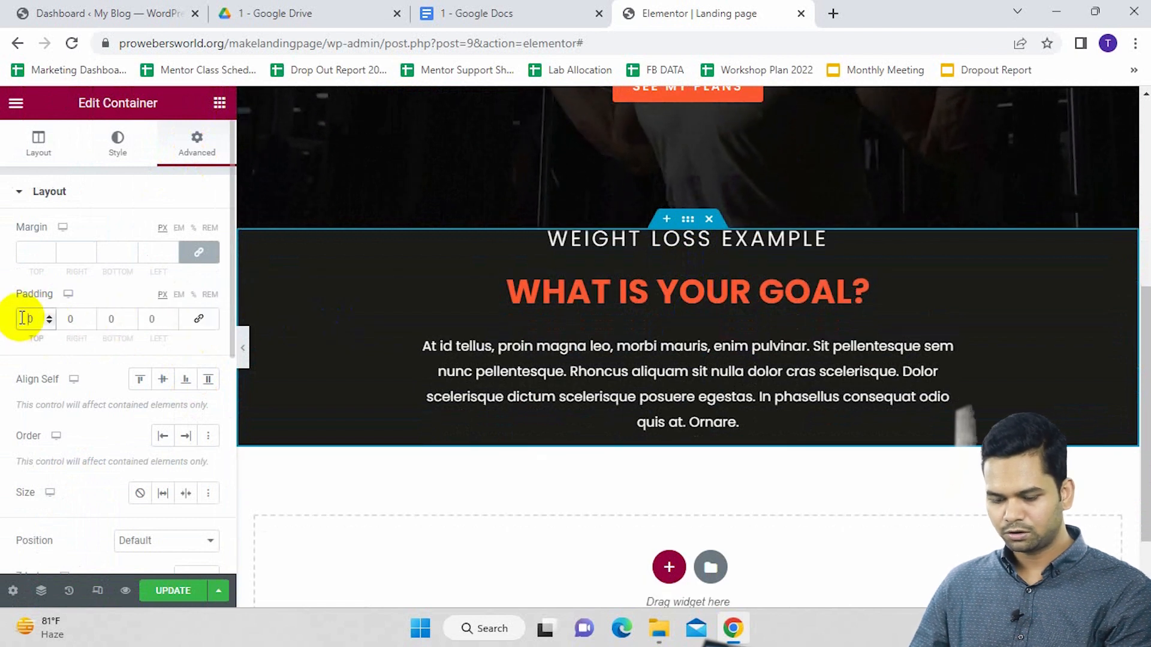
pyautogui.write('100')
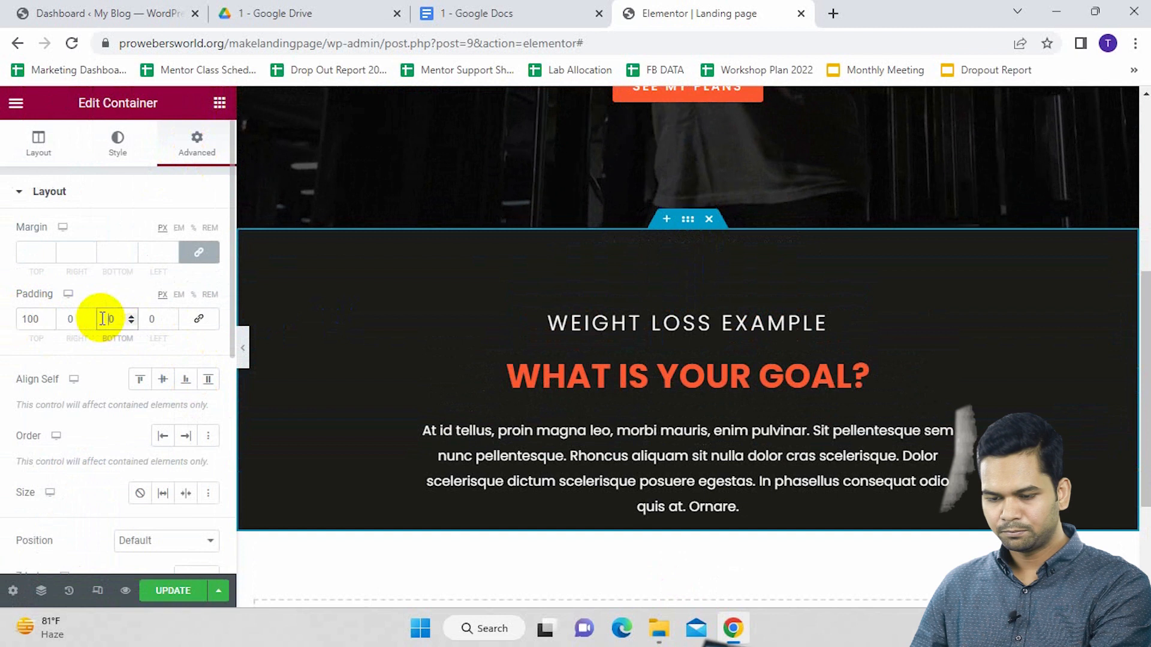
pyautogui.click(103, 318)
pyautogui.write('100')
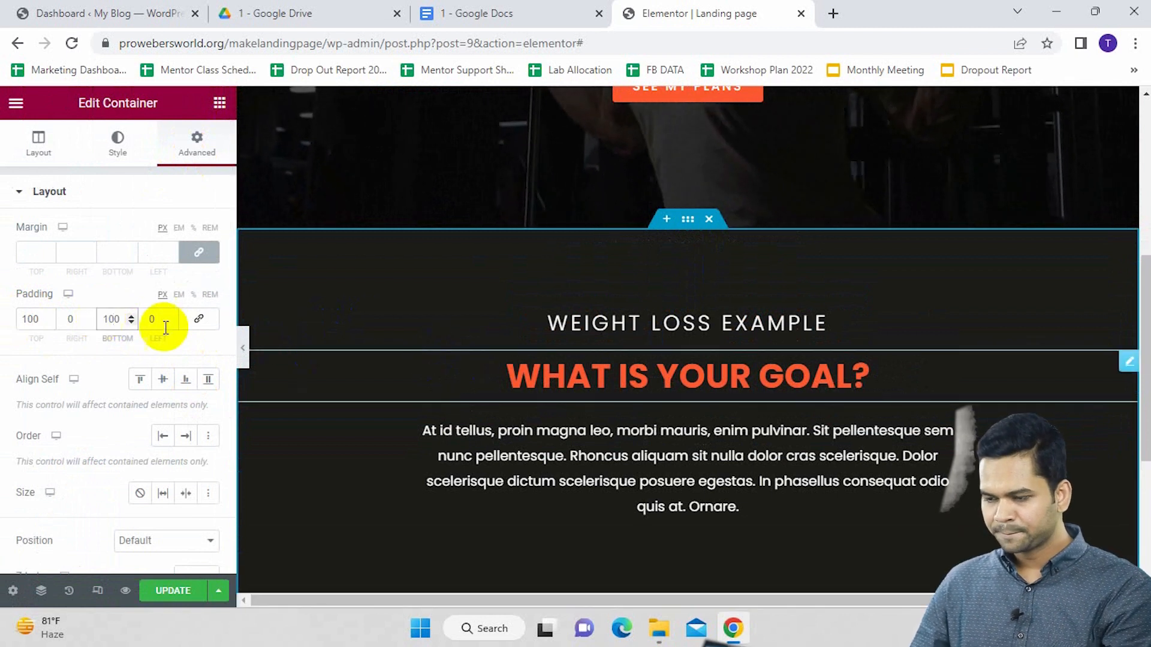
# Preview the page without the editing panel and examine the spacing of the hero and body sections
pyautogui.click(245, 350)
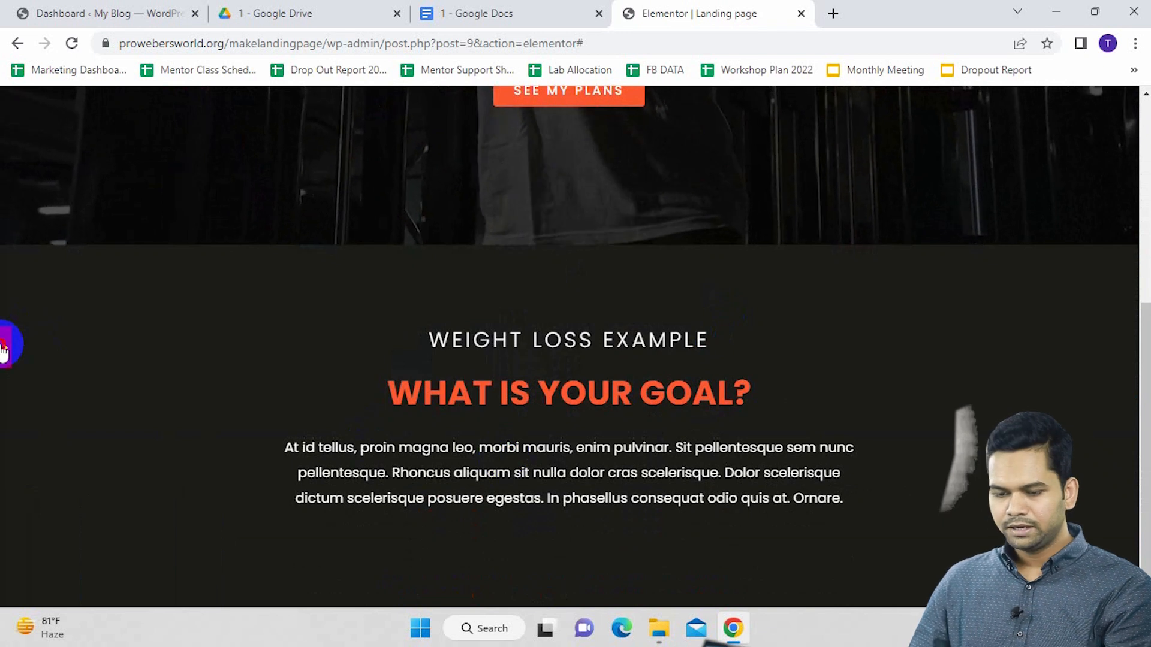
pyautogui.click(7, 345)
pyautogui.scroll(-4, 568, 528)
pyautogui.scroll(10, 570, 508)
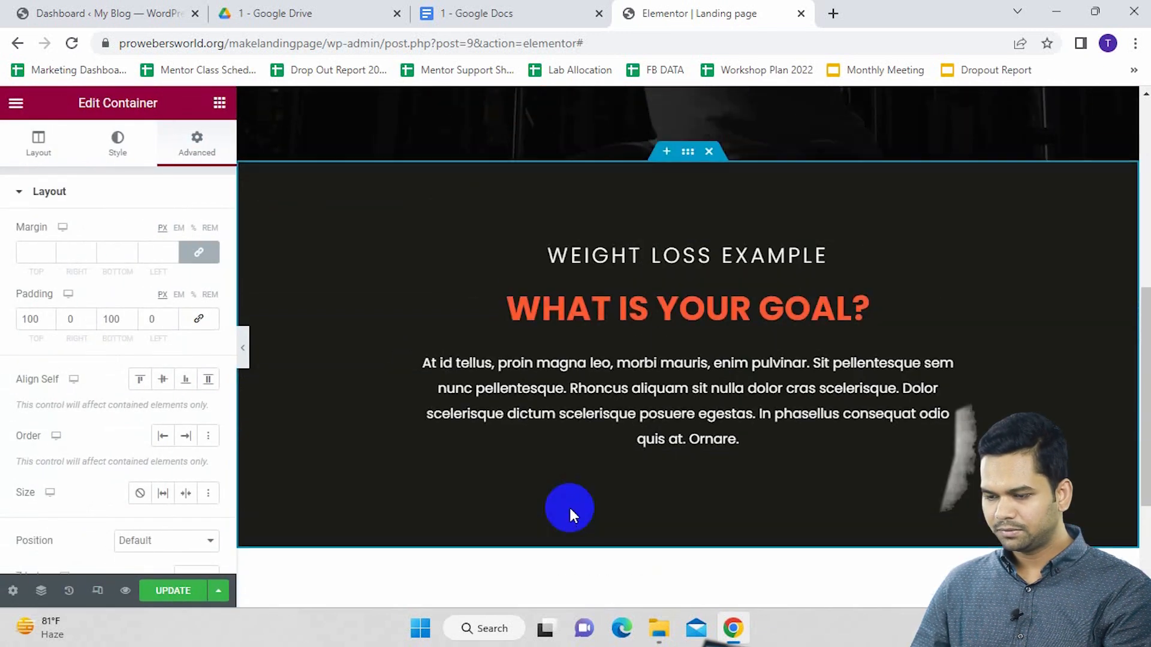
pyautogui.scroll(-4, 570, 505)
pyautogui.scroll(-5, 536, 341)
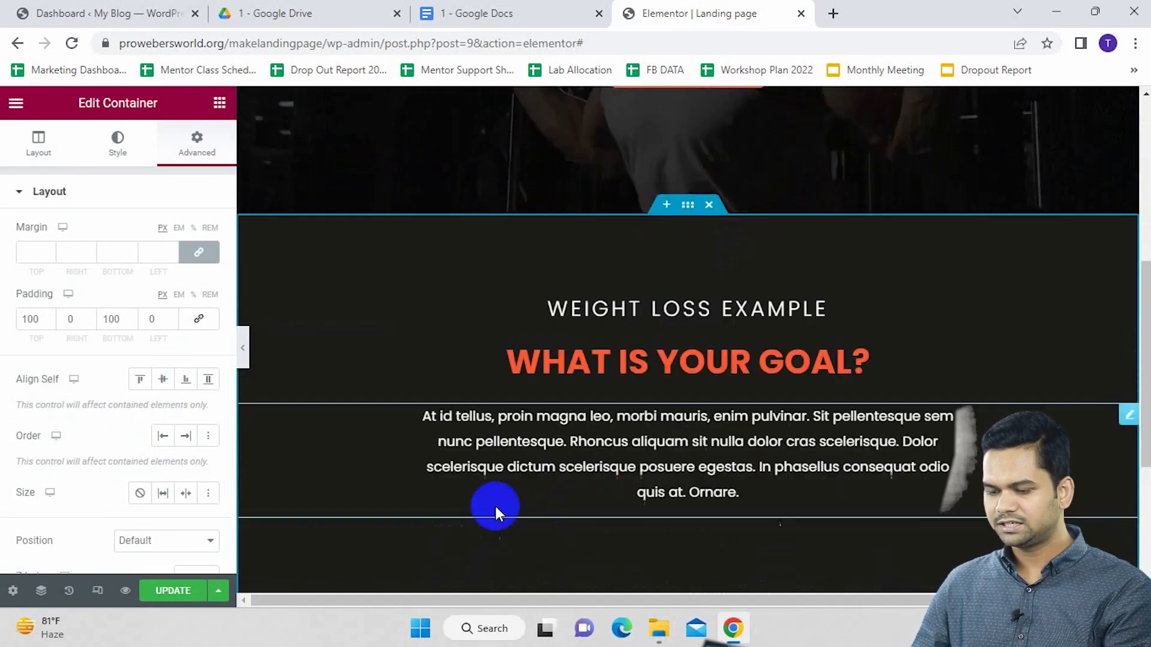
pyautogui.scroll(5, 534, 340)
pyautogui.scroll(5, 534, 340)
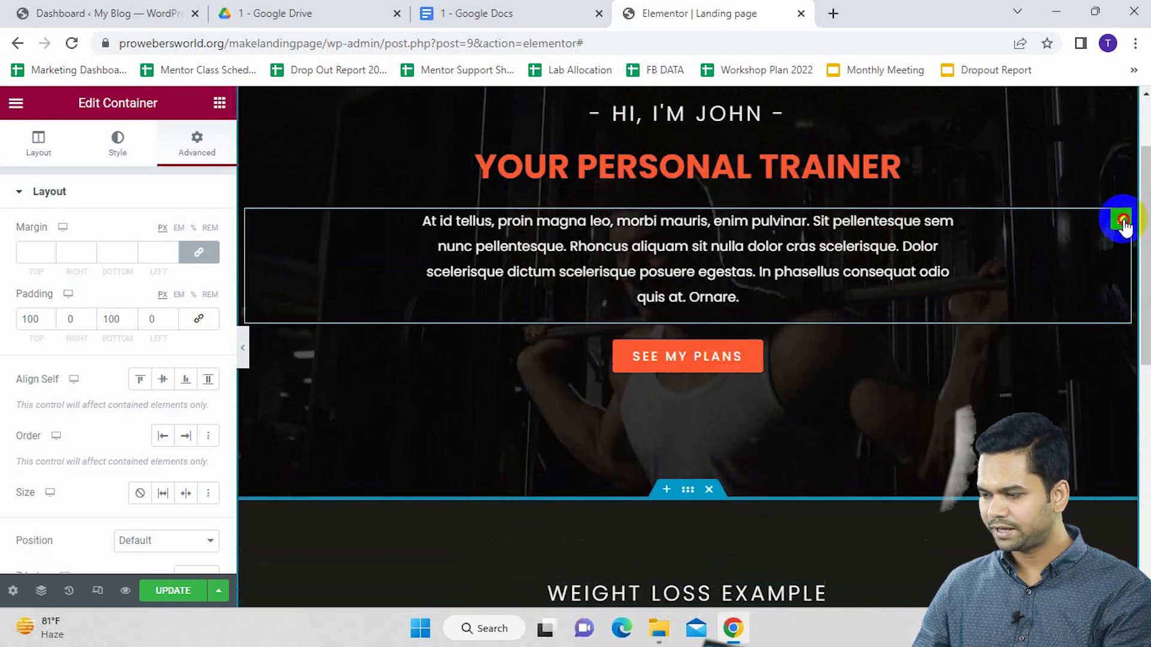
# Set the hero paragraph's typography weight to 300 (Light)
pyautogui.click(1121, 217)
pyautogui.click(115, 141)
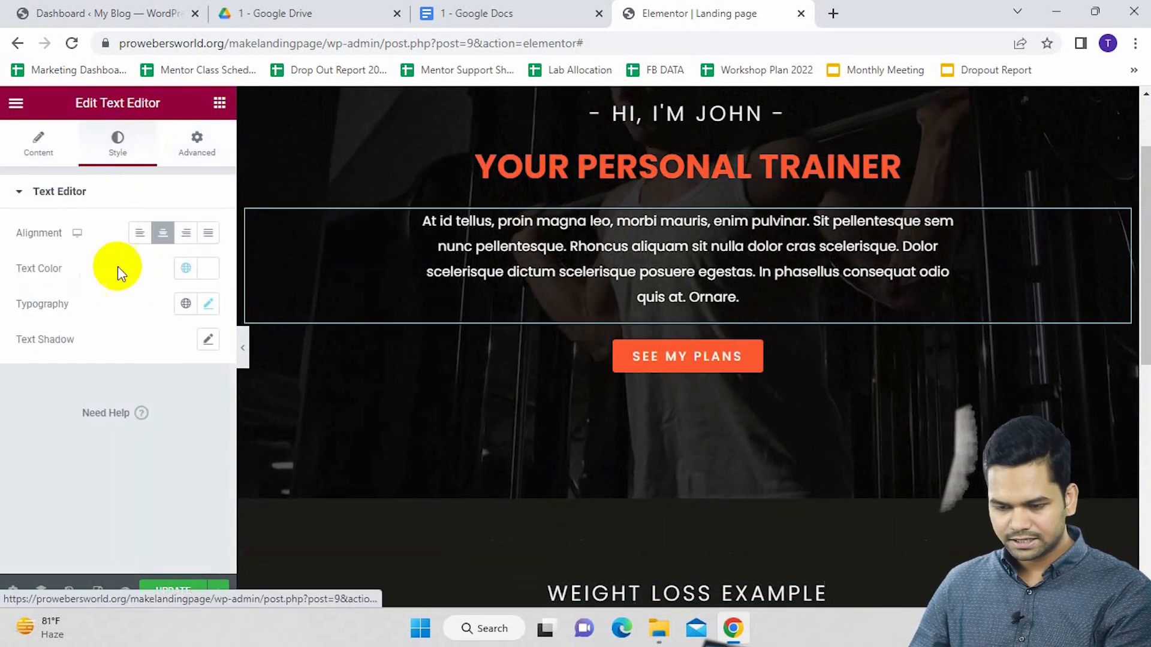
pyautogui.click(209, 307)
pyautogui.scroll(-2, 121, 419)
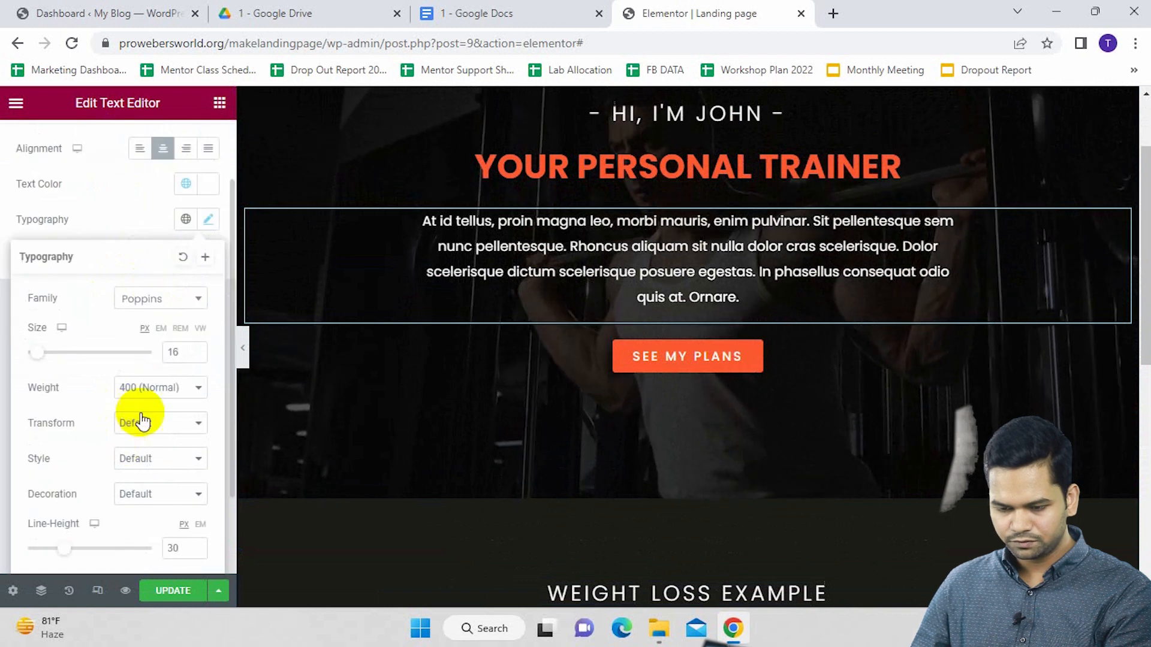
pyautogui.click(174, 388)
pyautogui.click(162, 440)
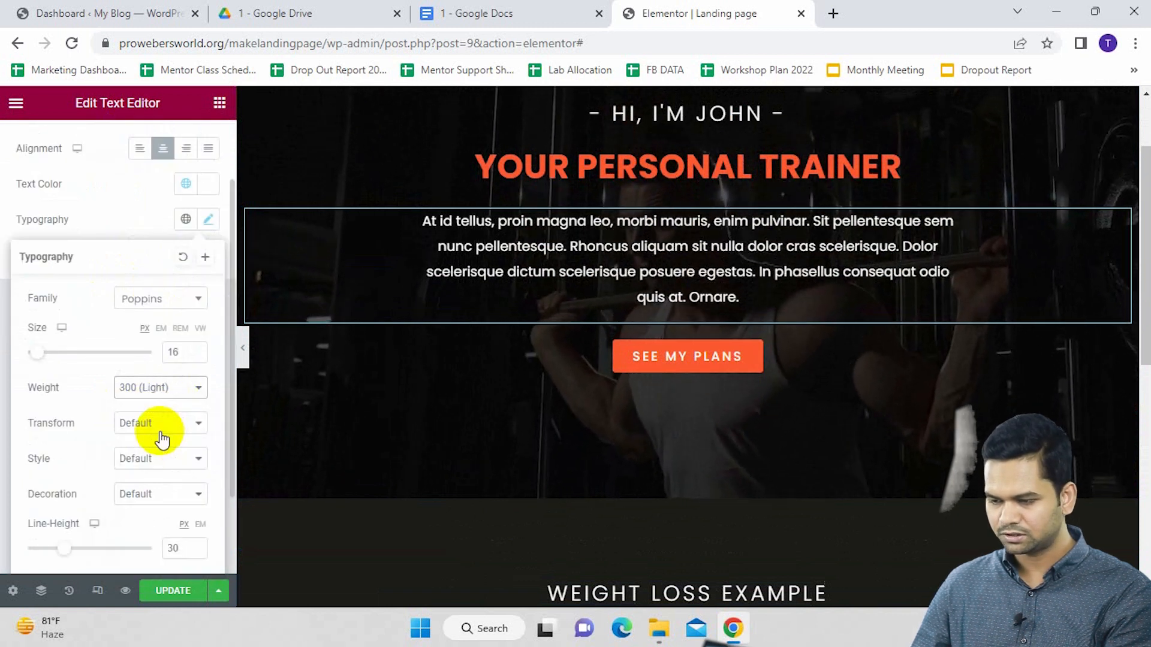
pyautogui.click(558, 243)
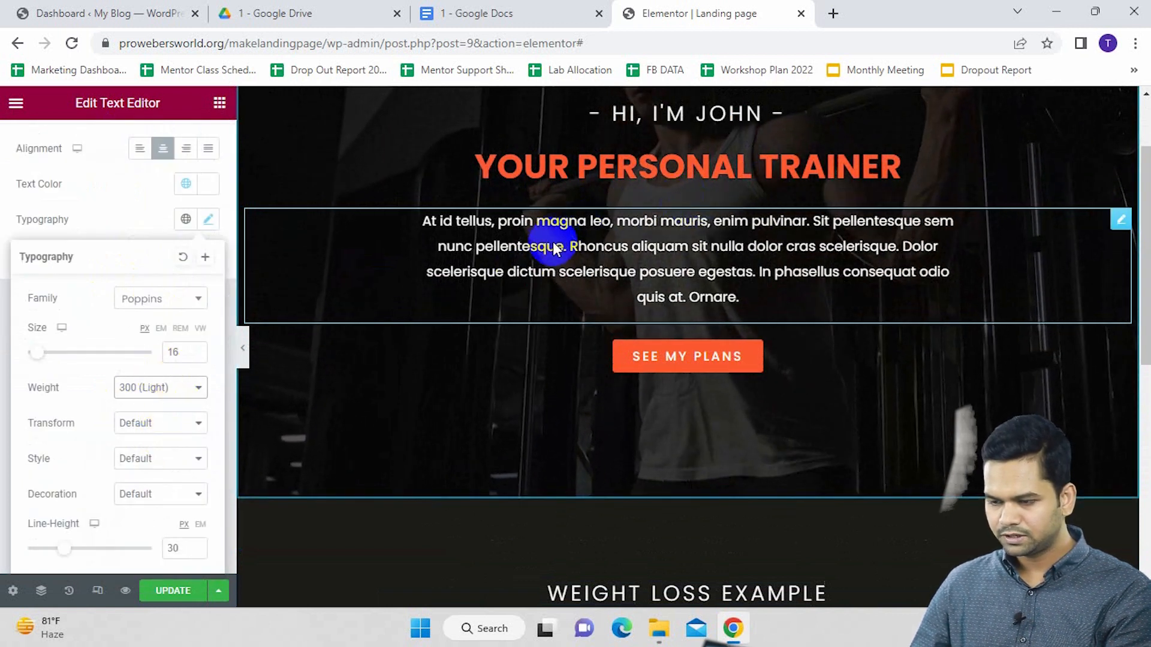
# Set the typography weight of the paragraph below WHAT IS YOUR GOAL? to 300 (Light)
pyautogui.scroll(-1, 670, 507)
pyautogui.scroll(-3, 670, 506)
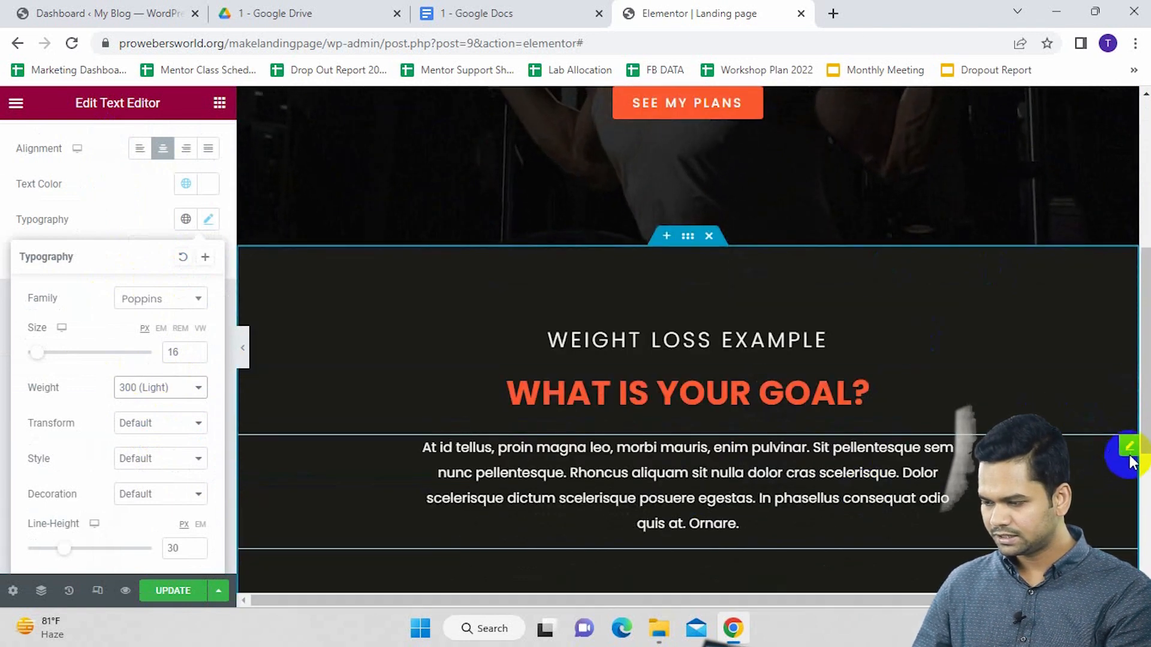
pyautogui.click(1129, 450)
pyautogui.click(118, 144)
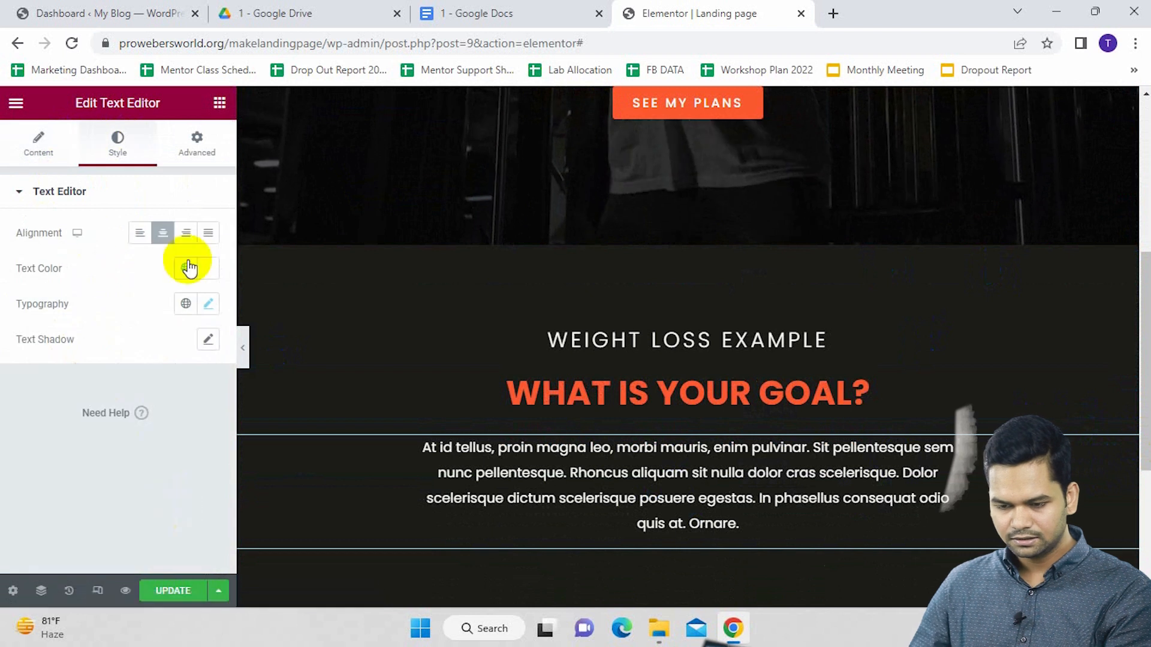
pyautogui.click(211, 304)
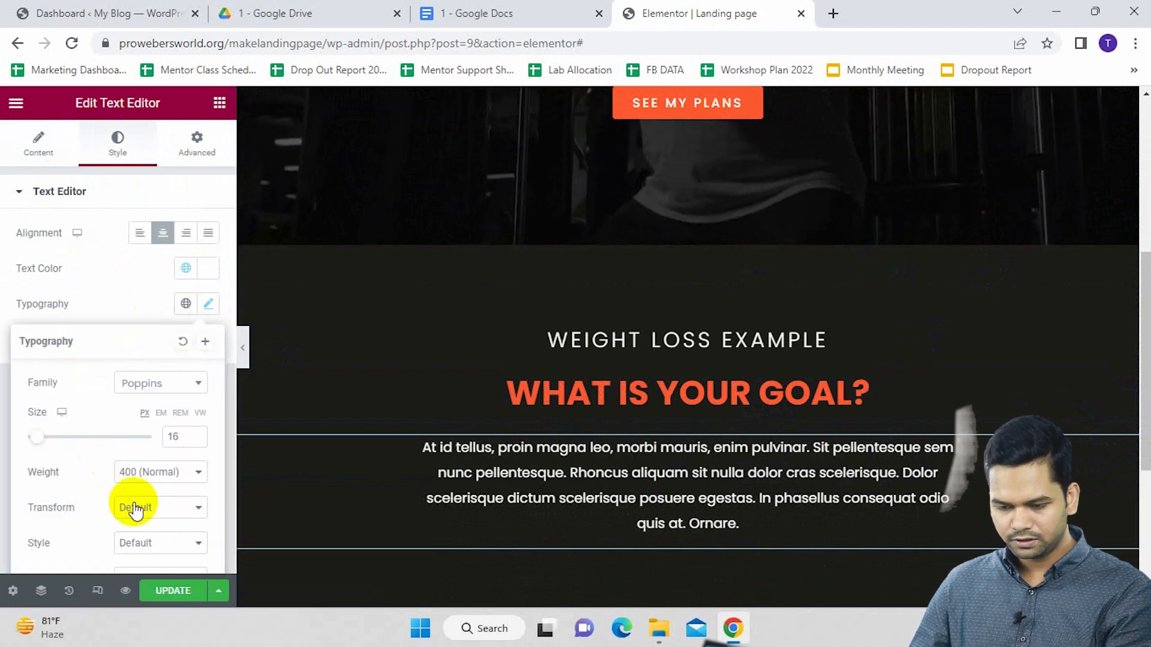
pyautogui.click(161, 473)
pyautogui.click(145, 336)
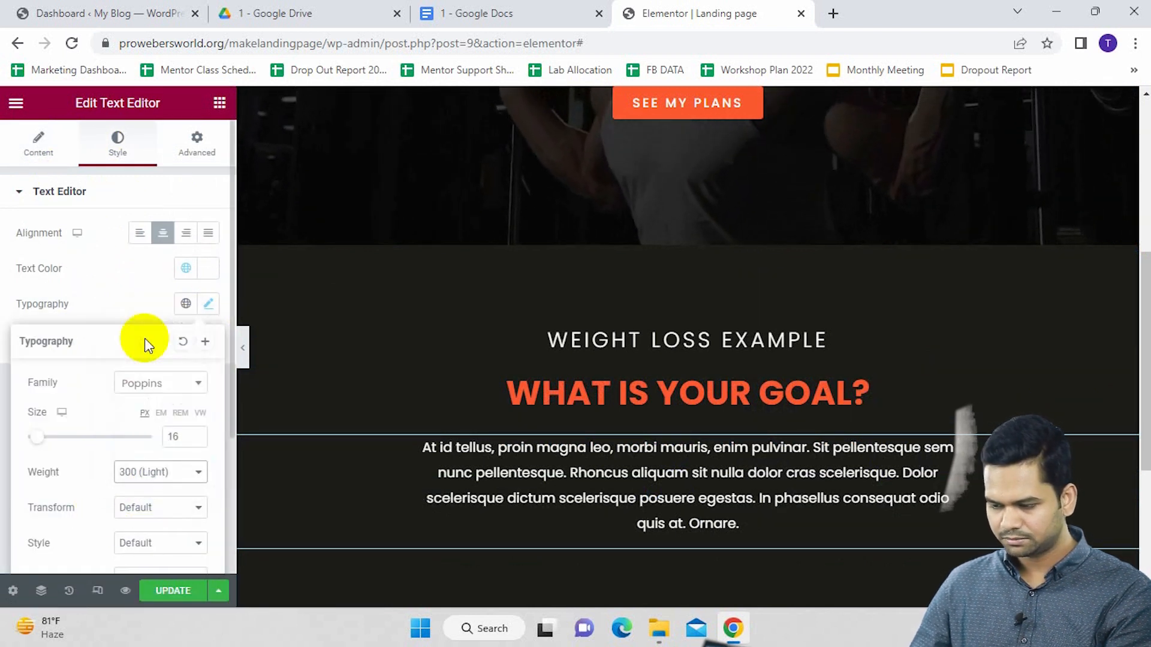
# Save the landing page's changes and bring back the widget list
pyautogui.click(193, 587)
pyautogui.scroll(4, 454, 491)
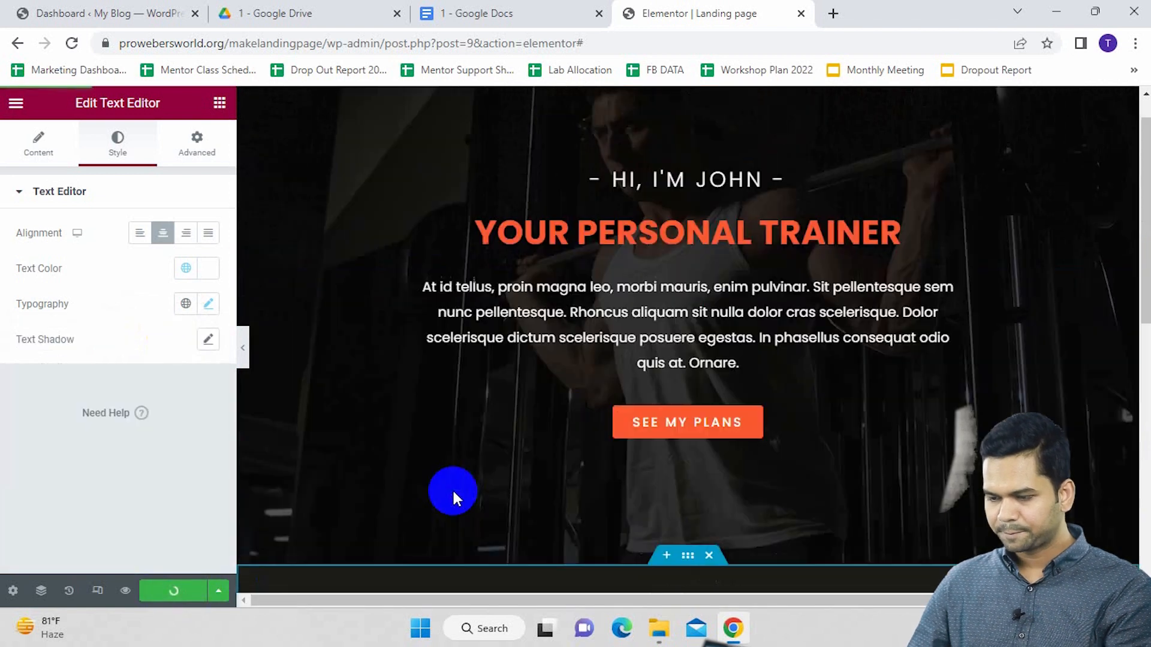
pyautogui.scroll(-6, 453, 488)
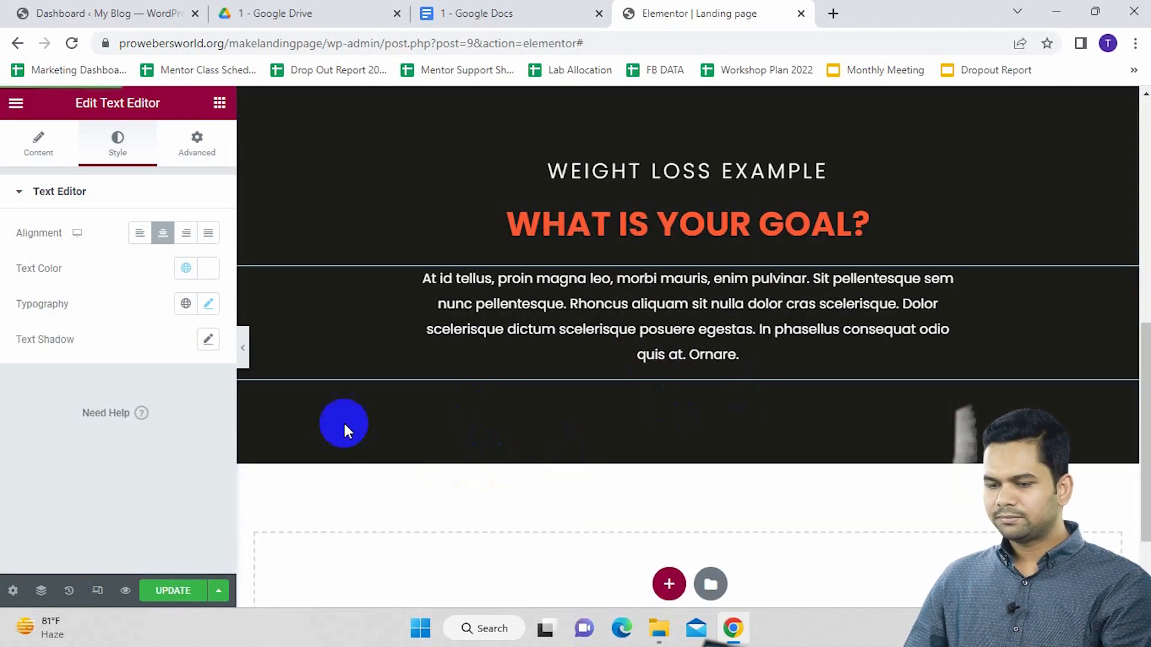
pyautogui.scroll(4, 540, 462)
pyautogui.scroll(-6, 574, 446)
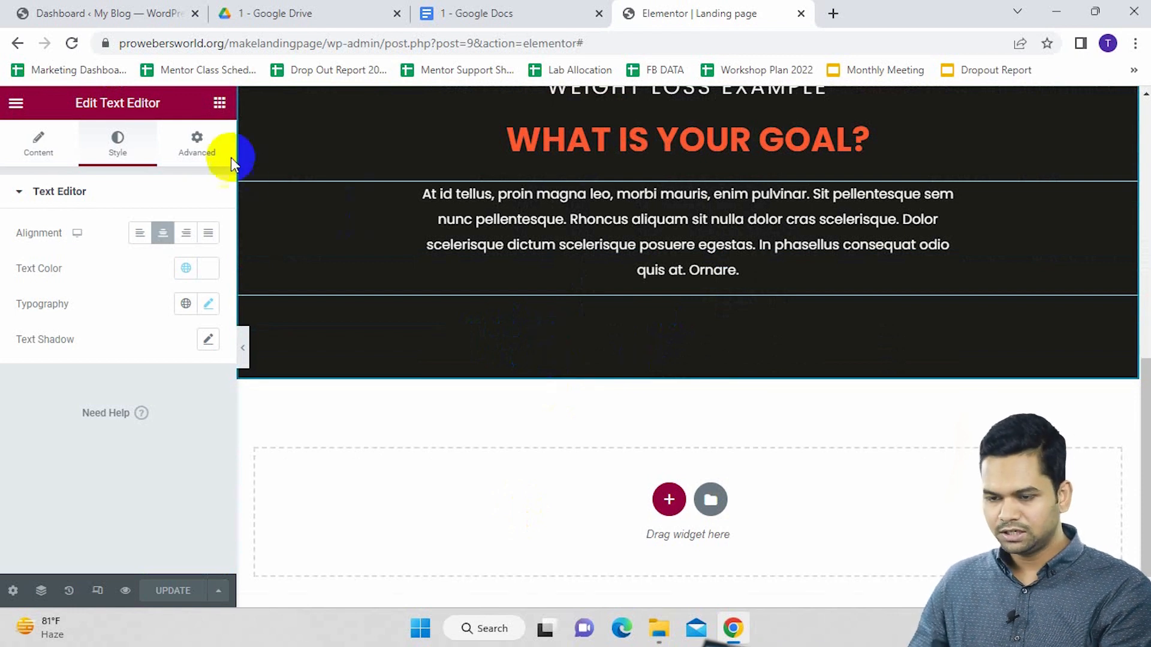
pyautogui.click(218, 103)
pyautogui.scroll(2, 448, 332)
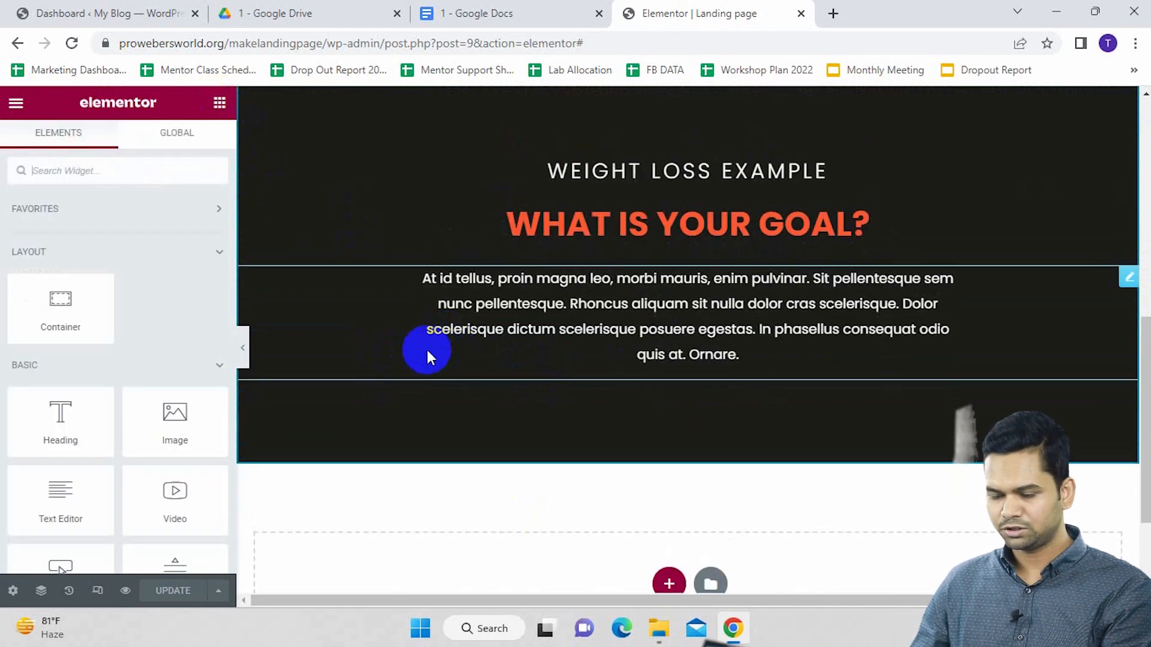
# Add a Container below the body section's paragraph, inside the dark section
pyautogui.scroll(-2, 427, 350)
pyautogui.moveTo(45, 304); pyautogui.dragTo(415, 320)
pyautogui.moveTo(576, 323); pyautogui.dragTo(600, 404)
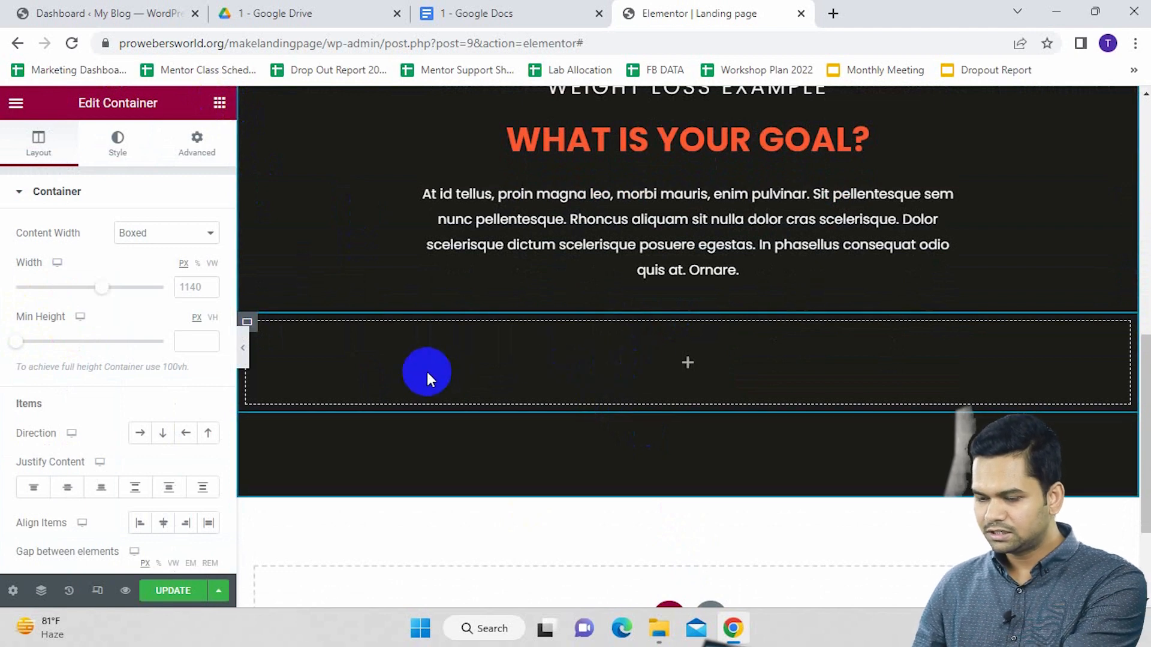
# Capture the empty container area on screen, mark three boxes and a horizontal arrow on it, and copy the capture
pyautogui.press('Print')
pyautogui.moveTo(241, 306); pyautogui.dragTo(1130, 421)
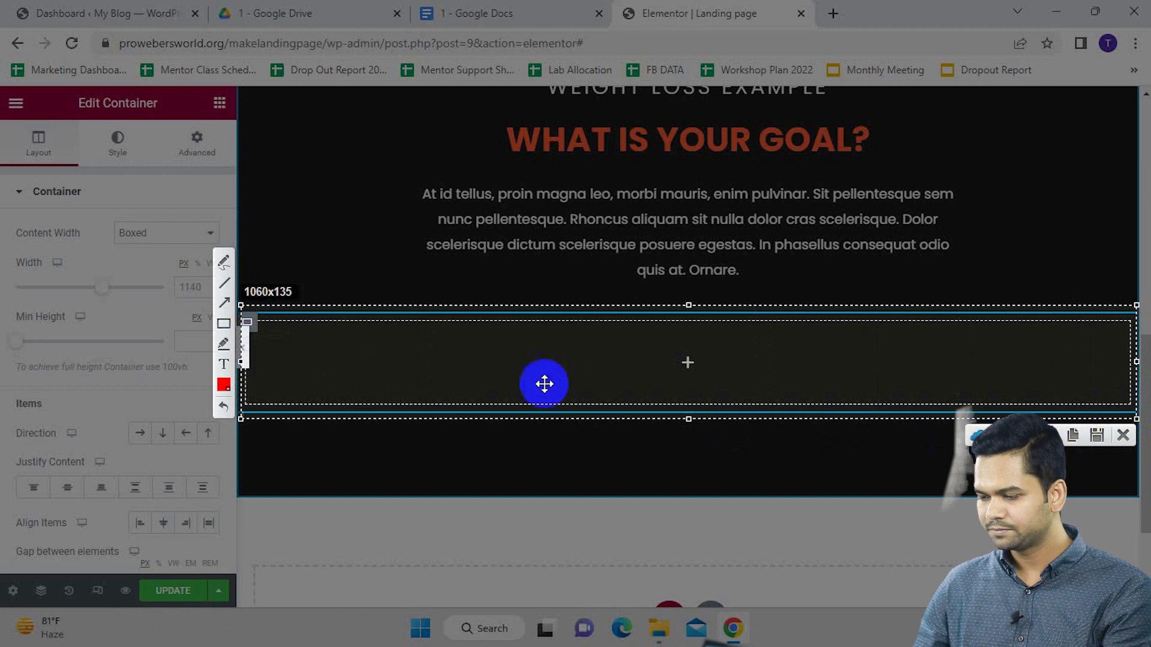
pyautogui.moveTo(347, 342); pyautogui.dragTo(451, 391)
pyautogui.moveTo(529, 340); pyautogui.dragTo(545, 348)
pyautogui.moveTo(727, 341); pyautogui.dragTo(803, 393)
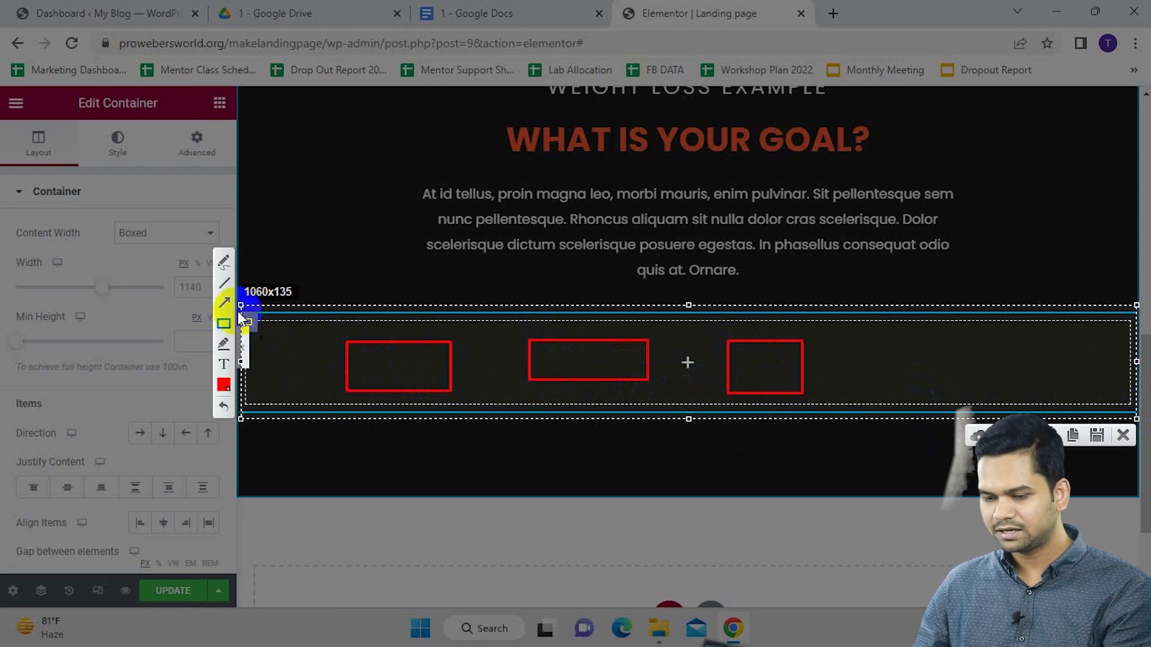
pyautogui.click(224, 303)
pyautogui.moveTo(332, 366); pyautogui.dragTo(662, 379)
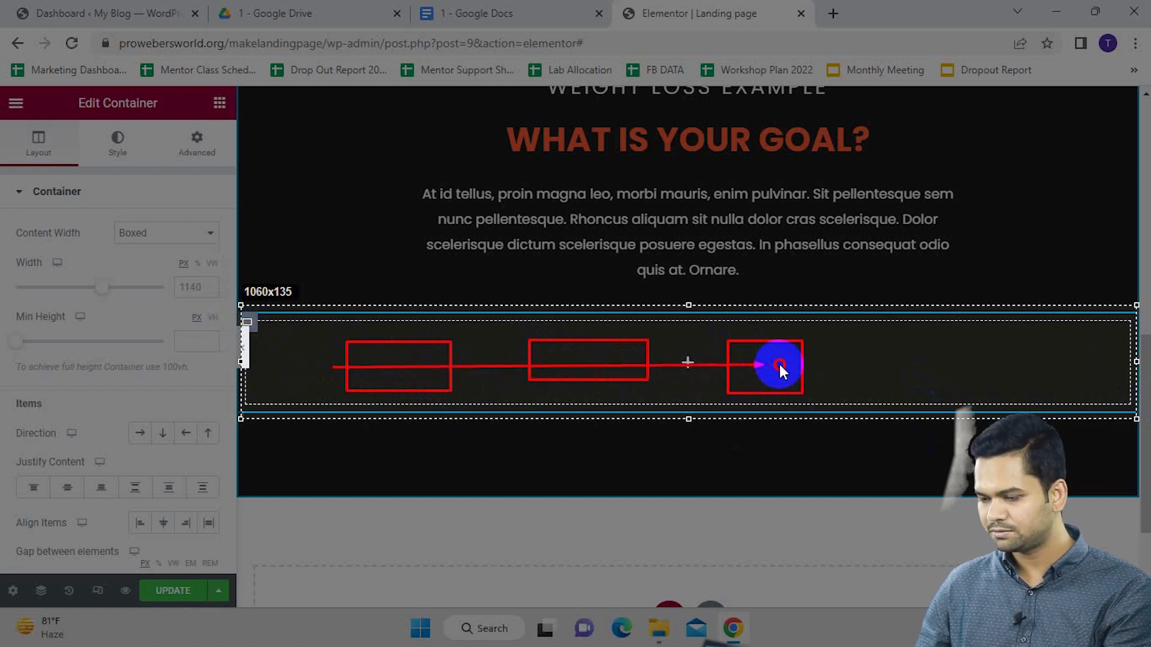
pyautogui.moveTo(765, 362); pyautogui.dragTo(776, 365)
pyautogui.click(1071, 434)
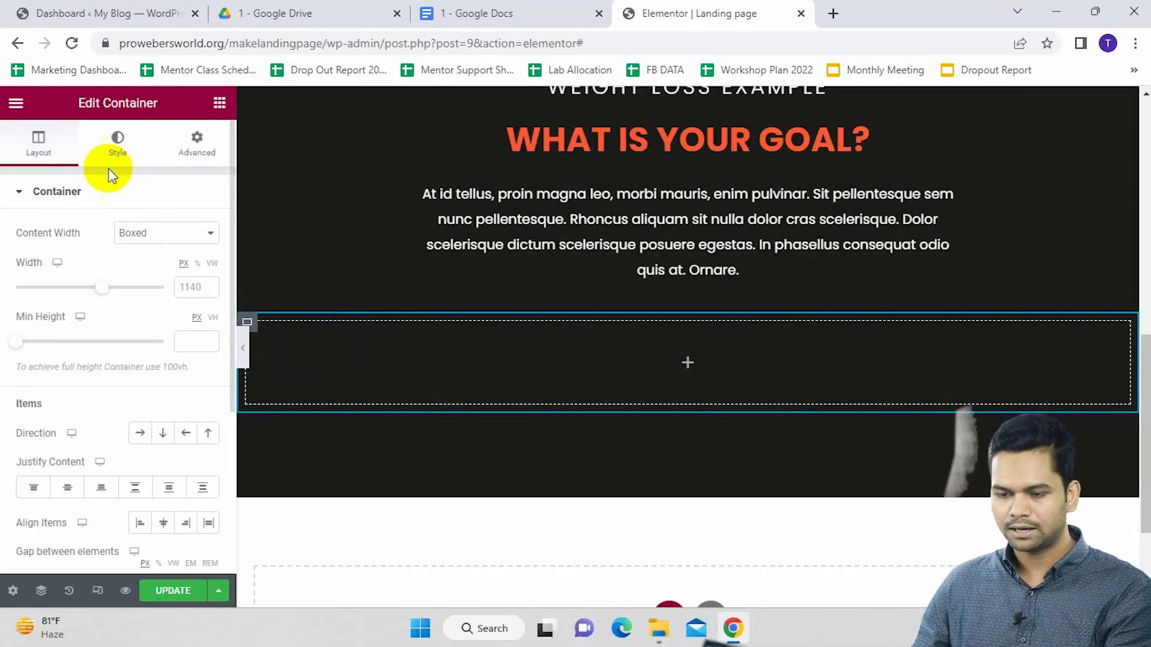
# Set the new container's direction to row and place a nested container inside it
pyautogui.scroll(-3, 94, 469)
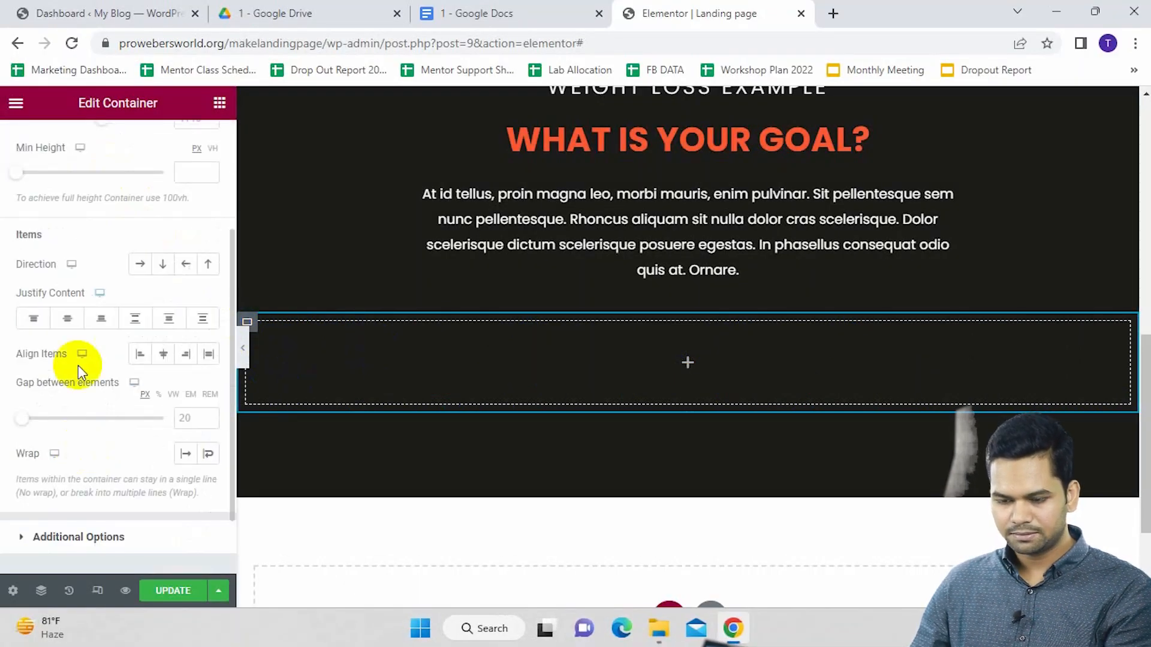
pyautogui.click(140, 264)
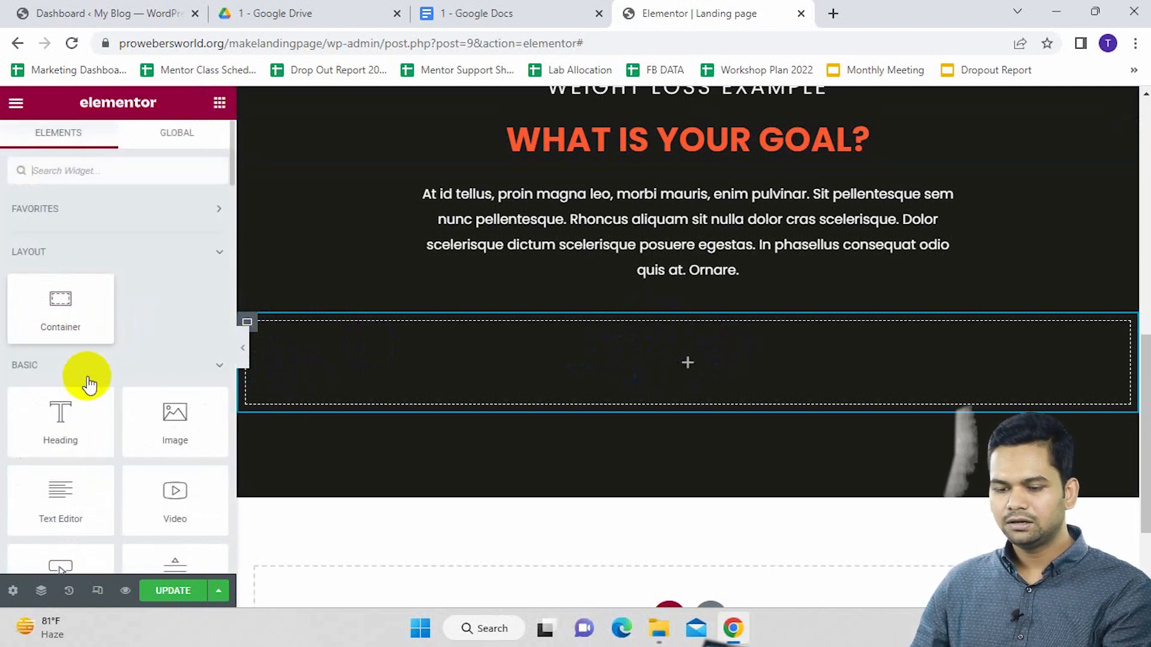
pyautogui.moveTo(56, 307); pyautogui.dragTo(465, 378)
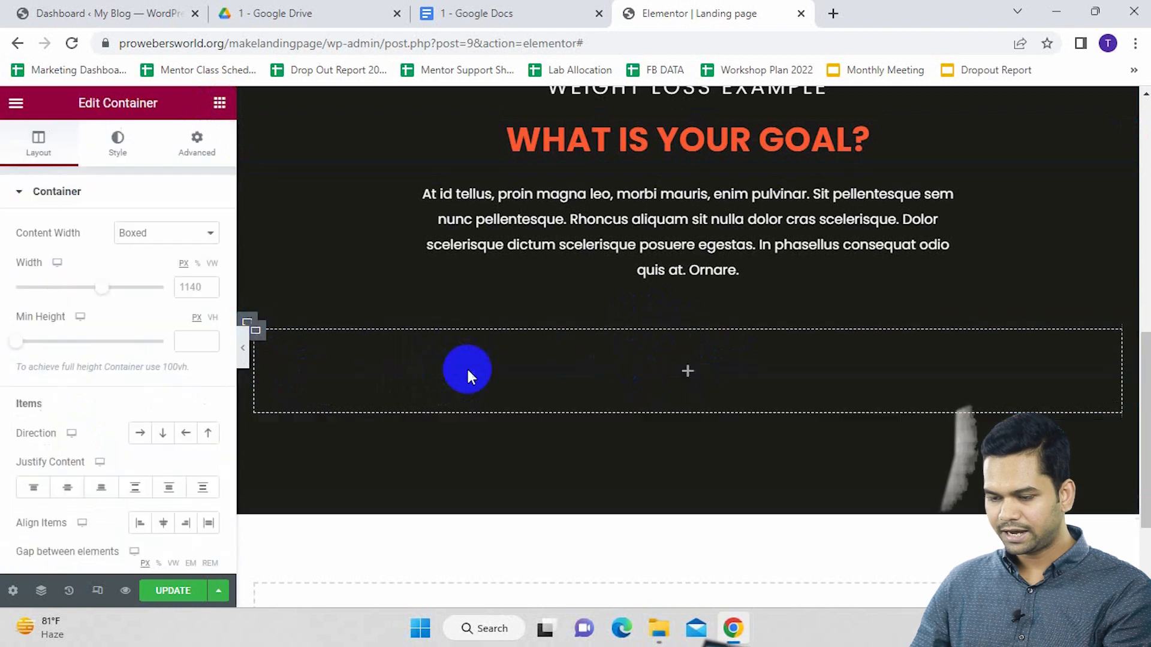
# Duplicate the nested container twice to make three side-by-side columns
pyautogui.rightClick(258, 336)
pyautogui.click(316, 300)
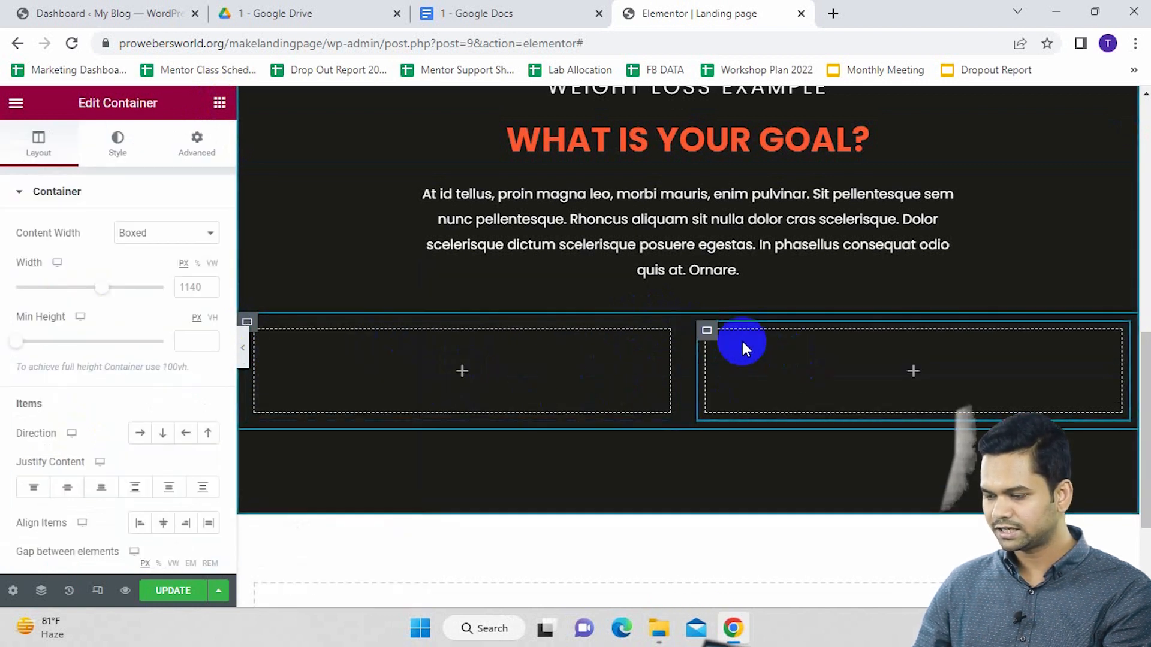
pyautogui.rightClick(707, 331)
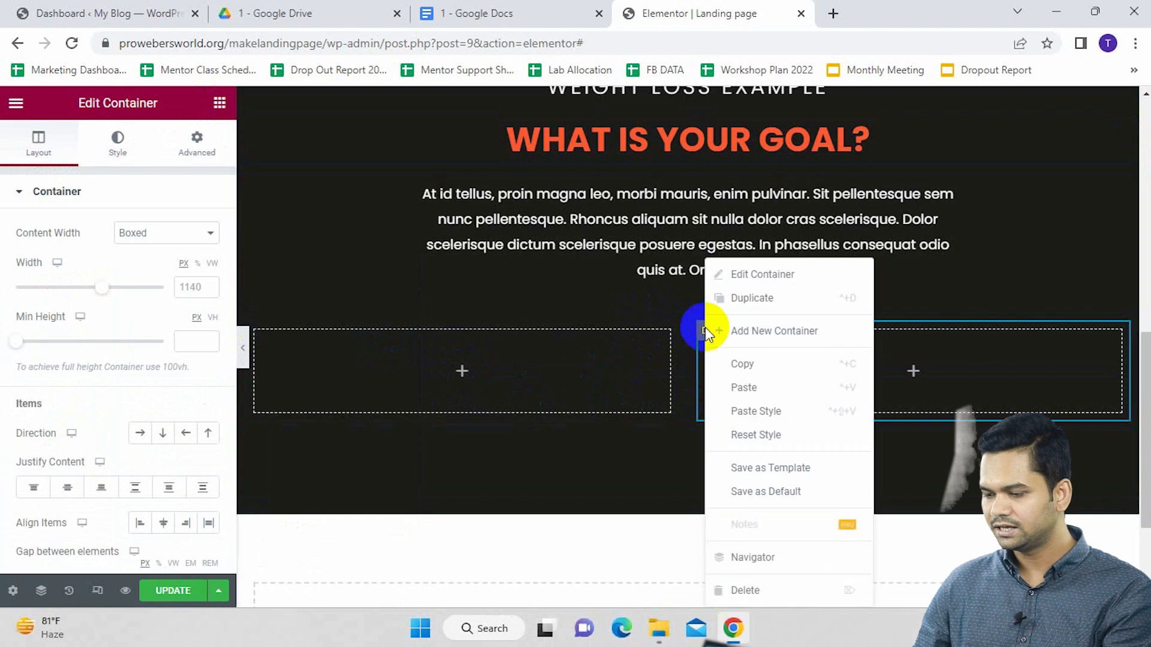
pyautogui.click(773, 301)
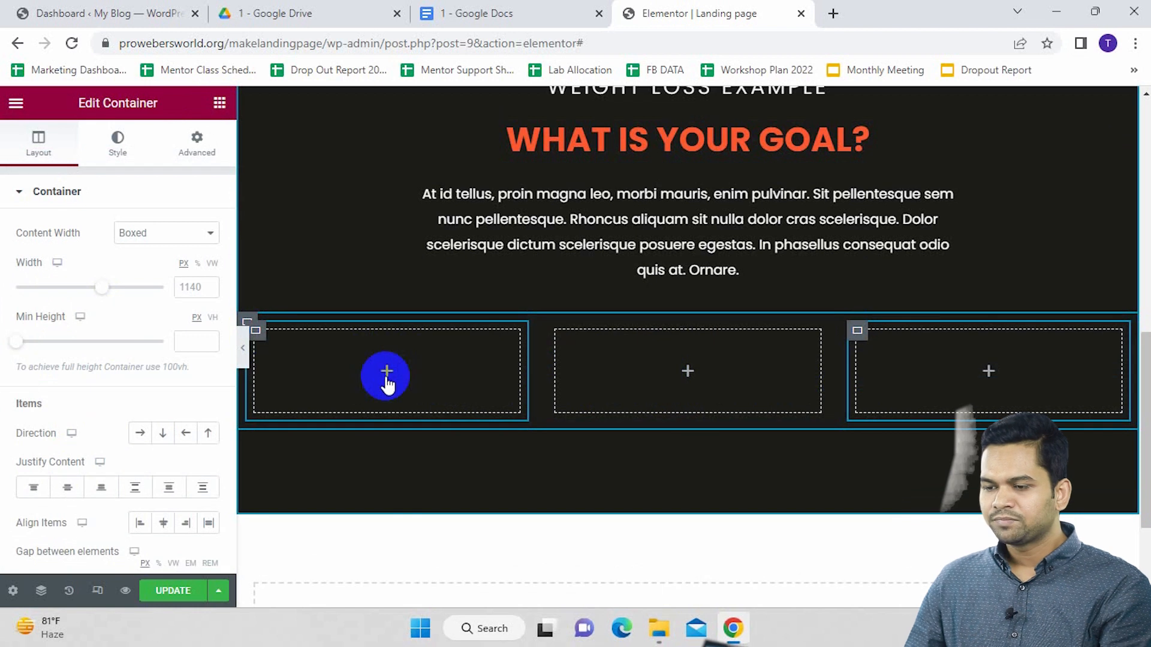
# Check the plan list in the Google Docs document, and add an Image widget to the first column on the Elementor page
pyautogui.click(476, 11)
pyautogui.scroll(-2, 546, 378)
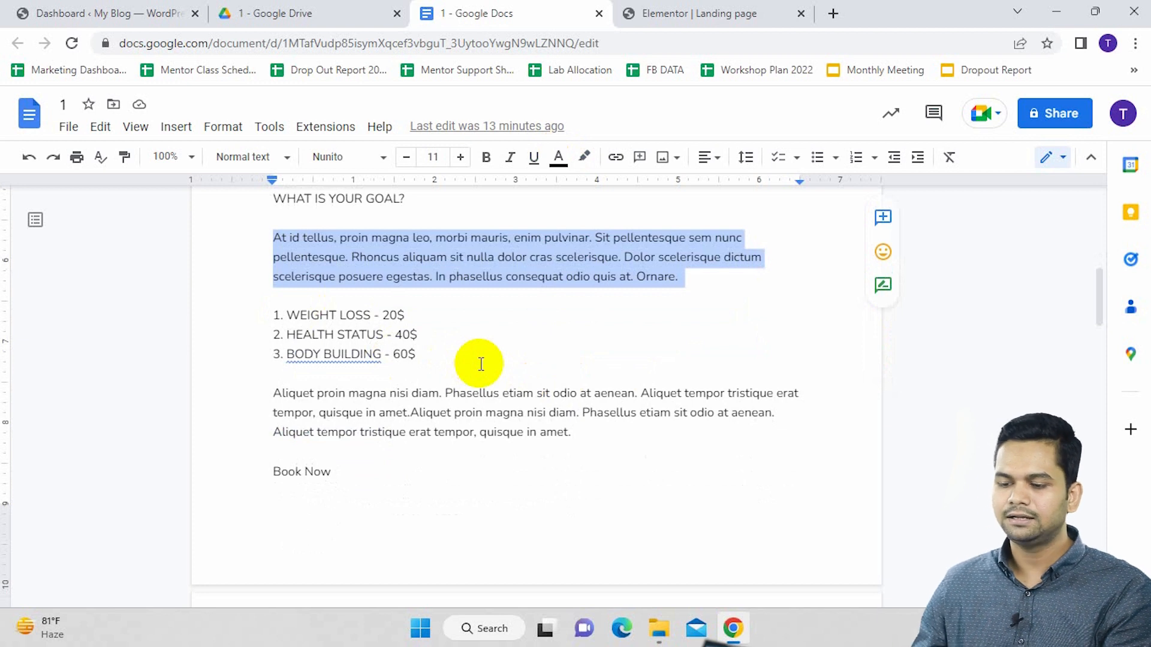
pyautogui.click(717, 11)
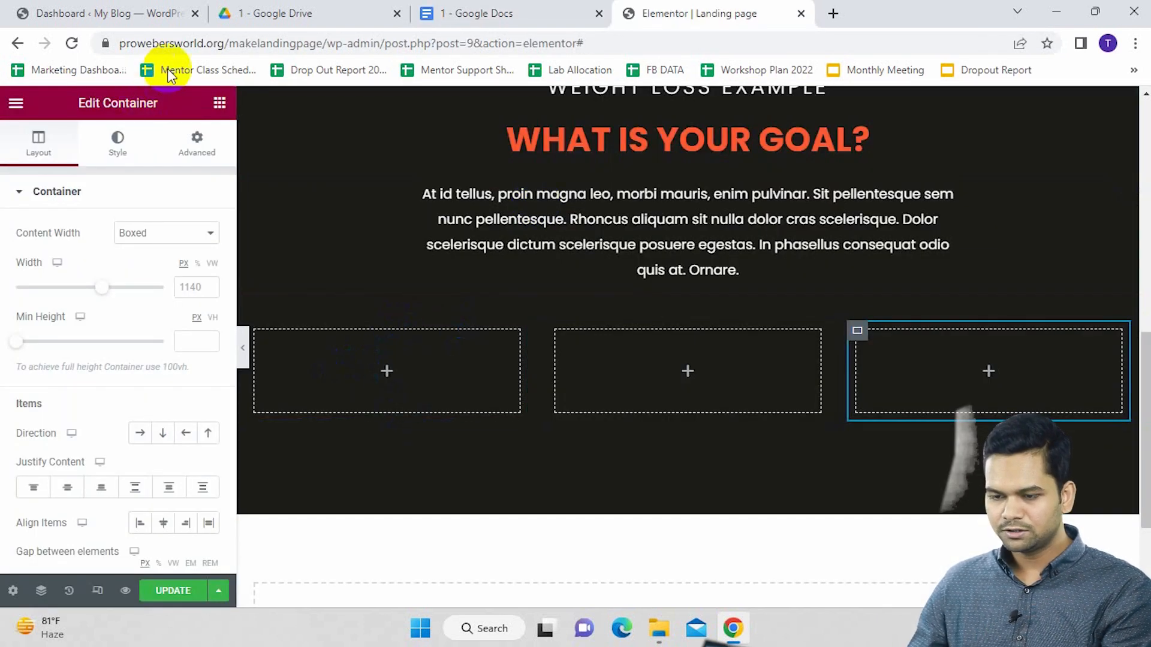
pyautogui.click(218, 103)
pyautogui.moveTo(166, 432); pyautogui.dragTo(403, 351)
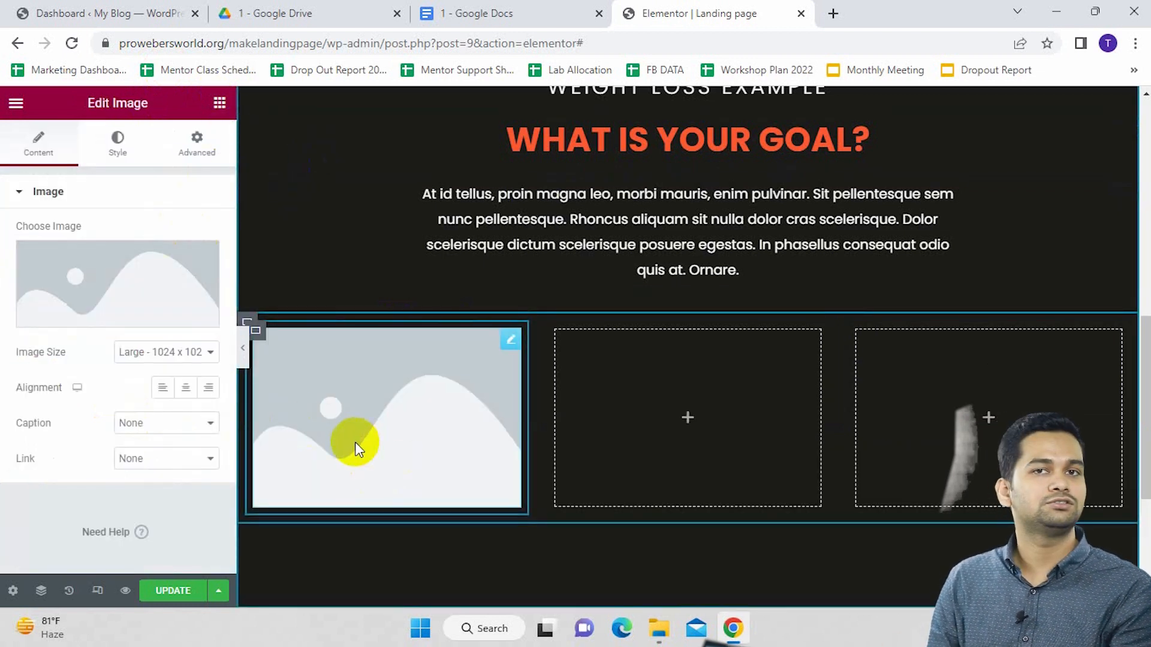
# Upload 1.jpg, 2.jpg and 3.jpg from the drive-download folder to the media library for the image widget
pyautogui.click(109, 283)
pyautogui.click(667, 366)
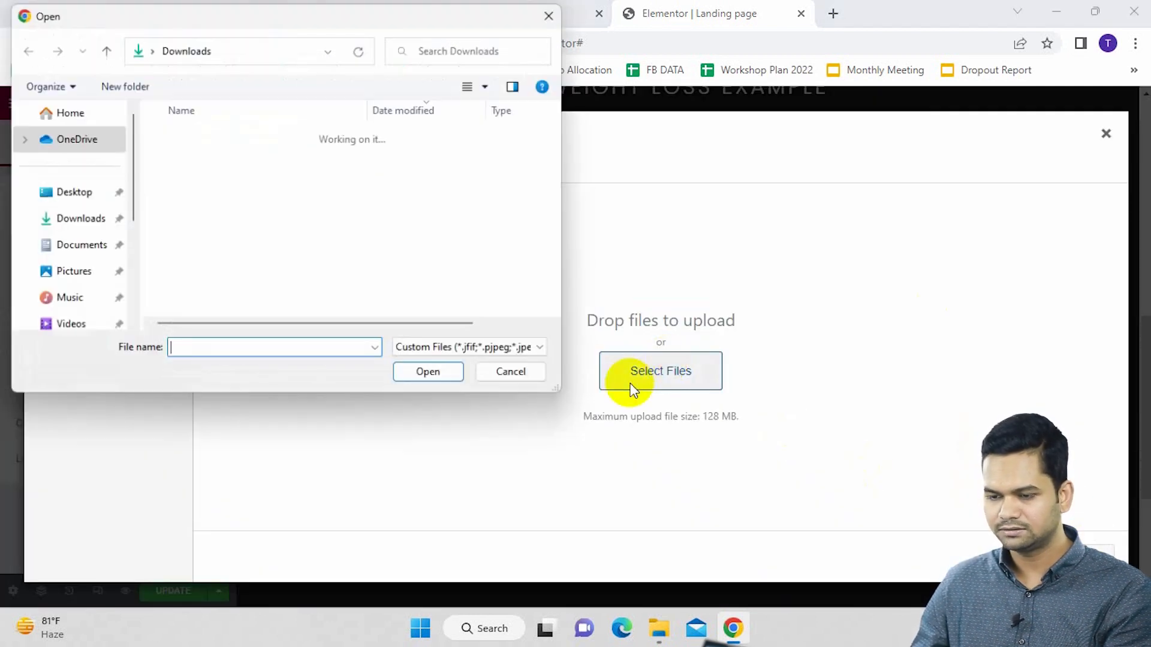
pyautogui.doubleClick(213, 158)
pyautogui.click(199, 158)
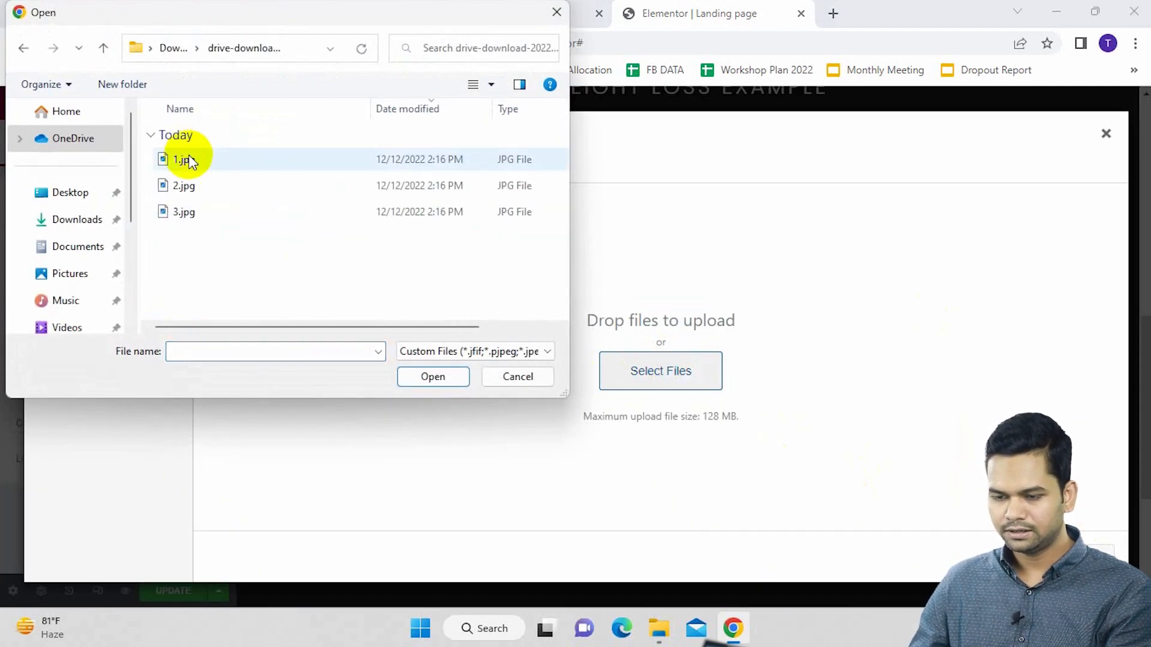
pyautogui.keyDown('shift'); pyautogui.click(186, 213); pyautogui.keyUp('shift')
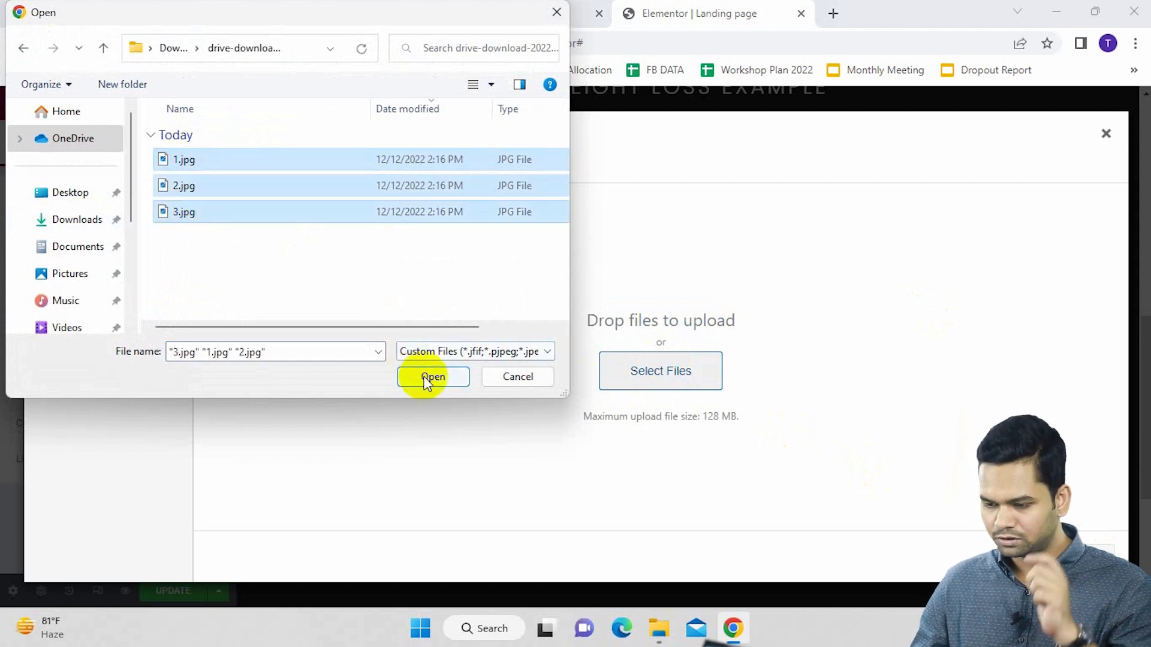
pyautogui.click(431, 377)
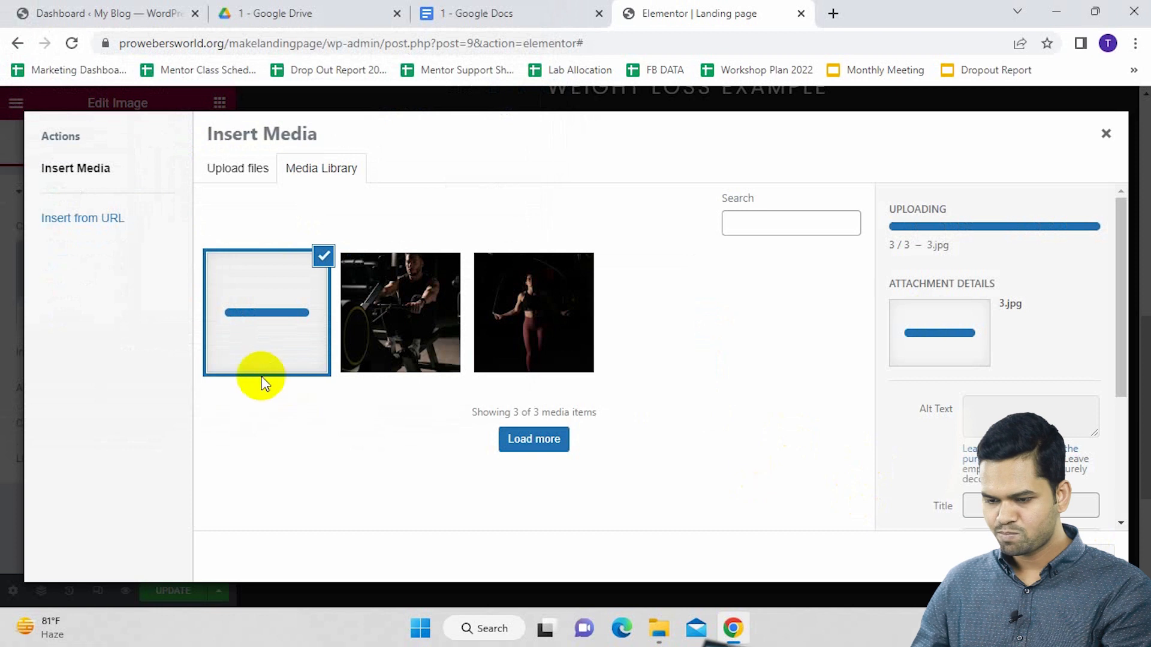
# Insert 3.jpg, the photo of a man lifting a dumbbell at the rack, into the first column's image widget
pyautogui.click(302, 303)
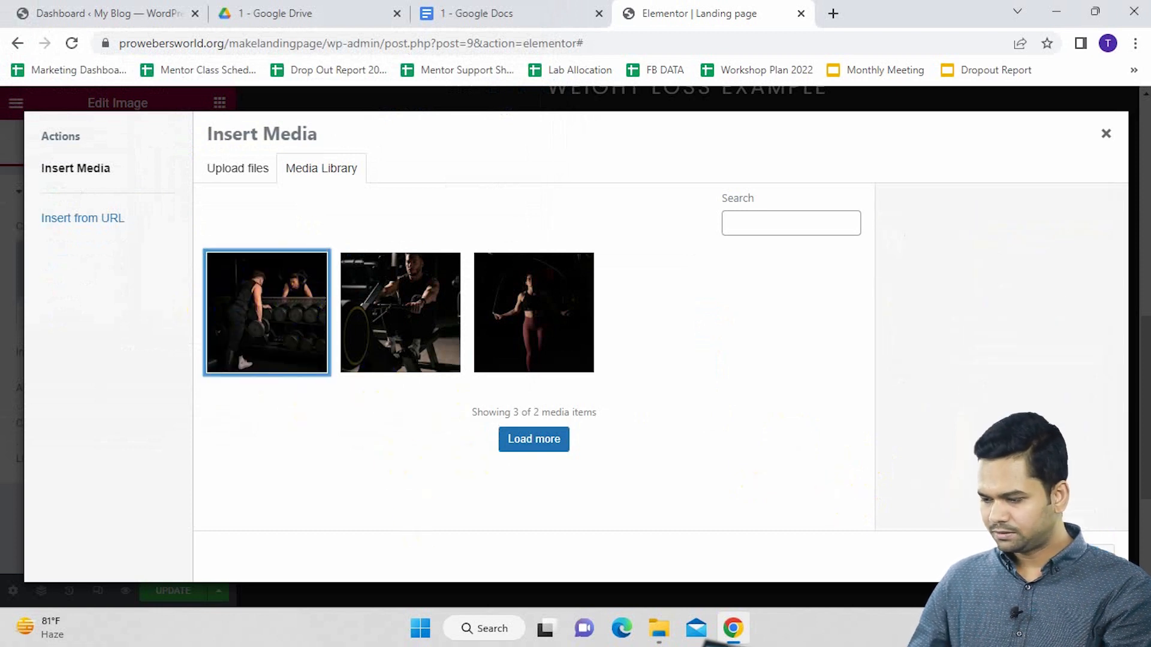
pyautogui.click(274, 314)
pyautogui.click(1073, 557)
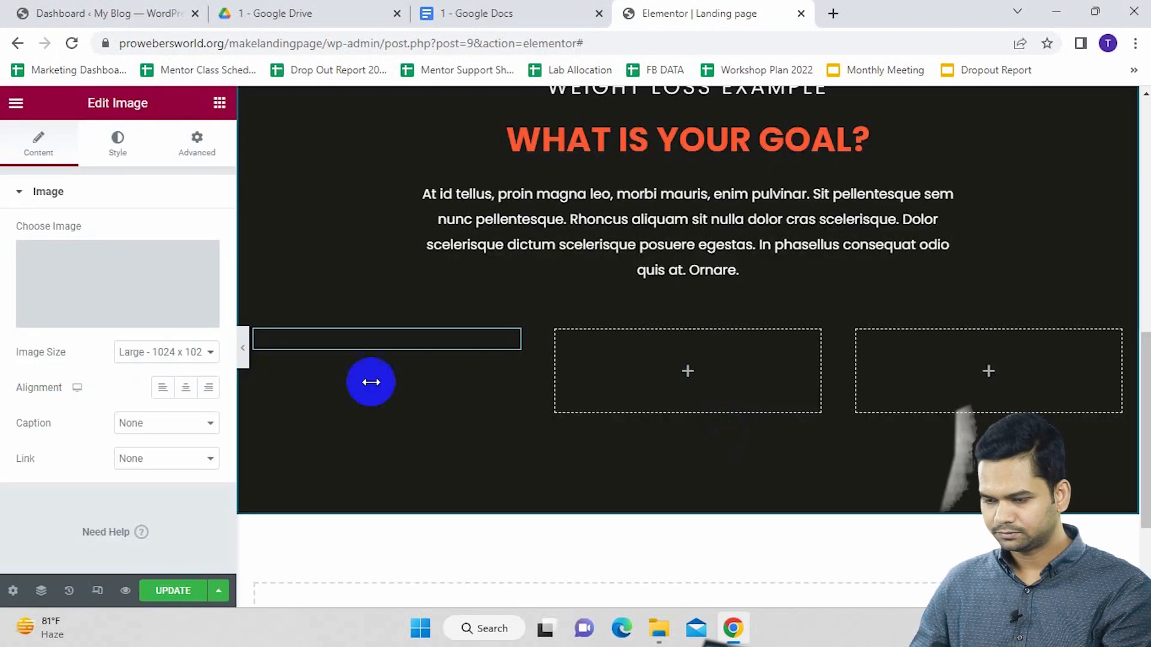
pyautogui.scroll(-2, 425, 432)
pyautogui.scroll(-1, 278, 308)
# Copy the WEIGHT LOSS EXAMPLE heading and paste it below the first column's image
pyautogui.click(221, 104)
pyautogui.scroll(5, 571, 343)
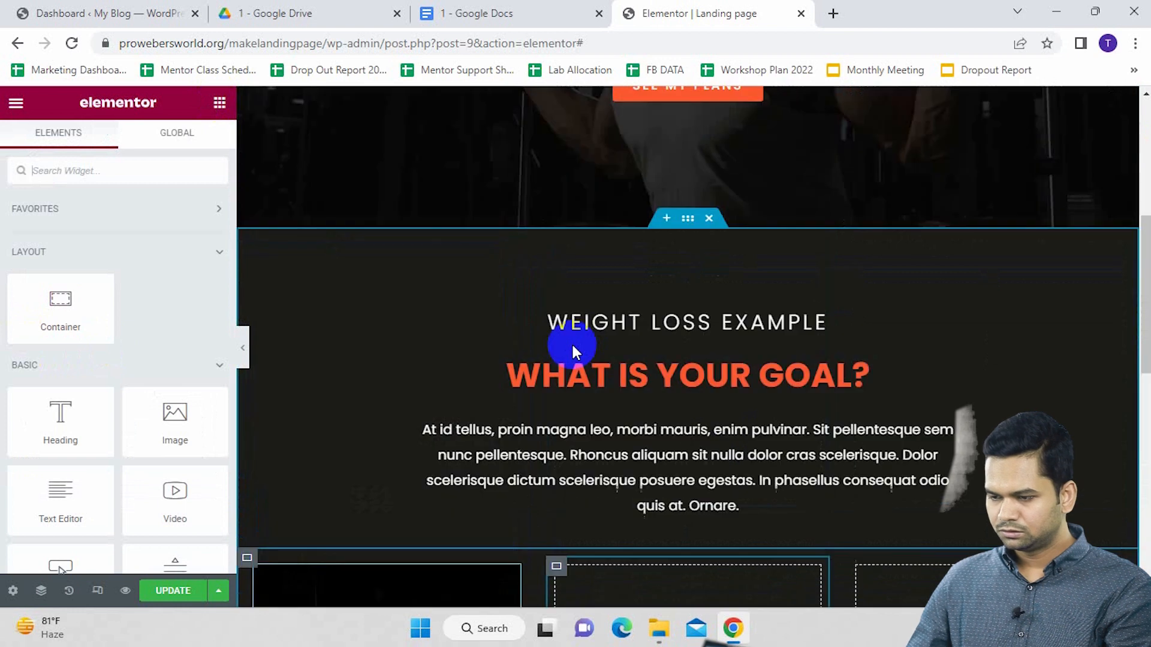
pyautogui.scroll(-2, 817, 283)
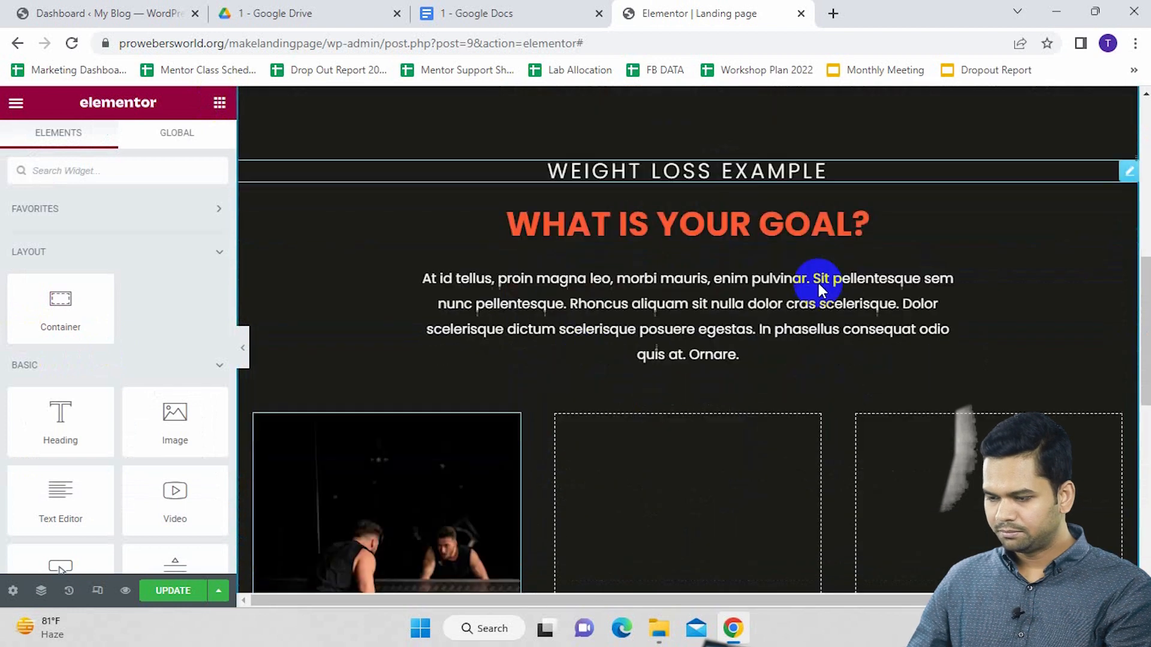
pyautogui.rightClick(1125, 174)
pyautogui.click(1039, 246)
pyautogui.scroll(-1, 347, 472)
pyautogui.scroll(-3, 346, 472)
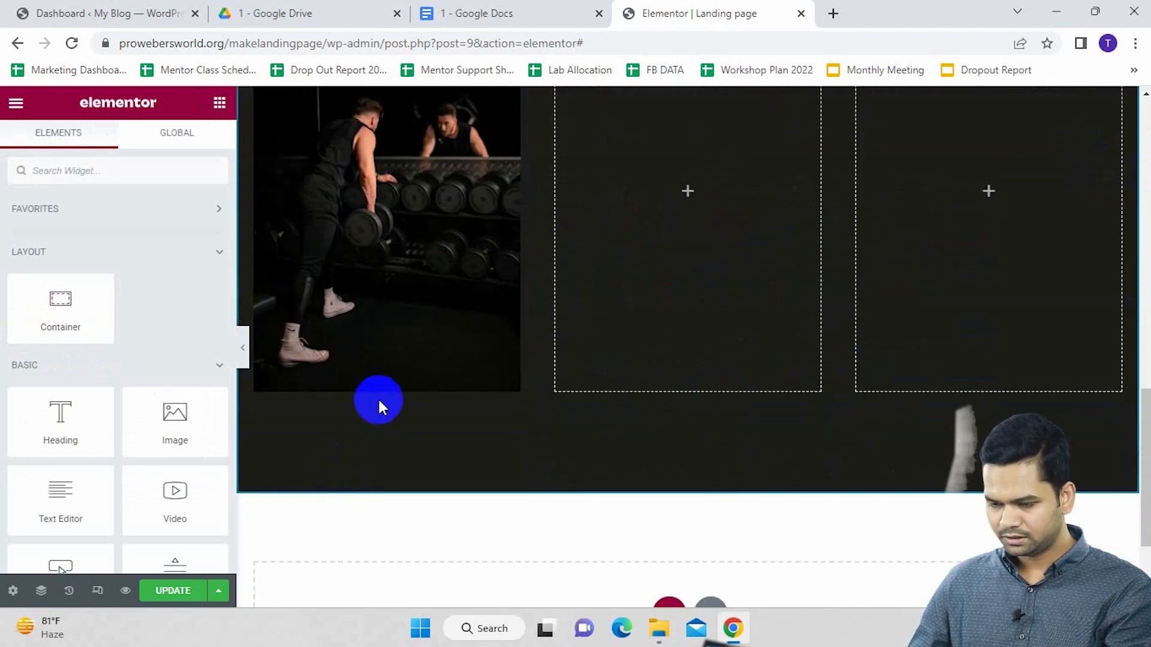
pyautogui.rightClick(378, 390)
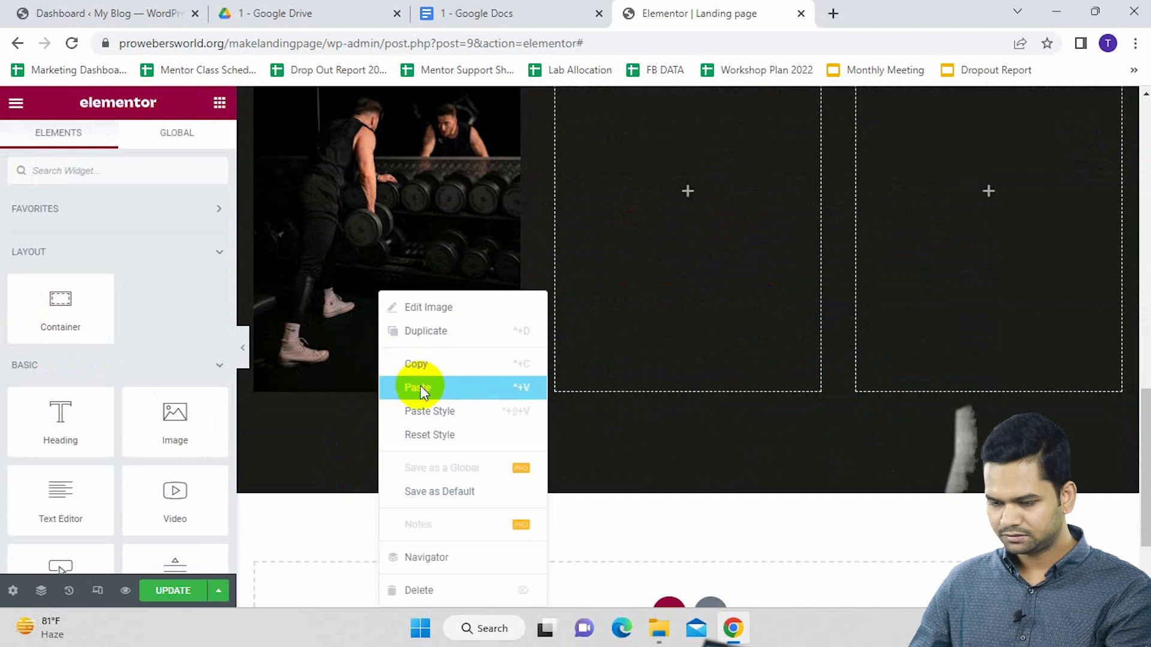
pyautogui.click(471, 387)
# Replace the pasted heading's title with WEIGHT LOSS, copied from the Google Docs plan list
pyautogui.click(514, 12)
pyautogui.moveTo(294, 316); pyautogui.dragTo(362, 309)
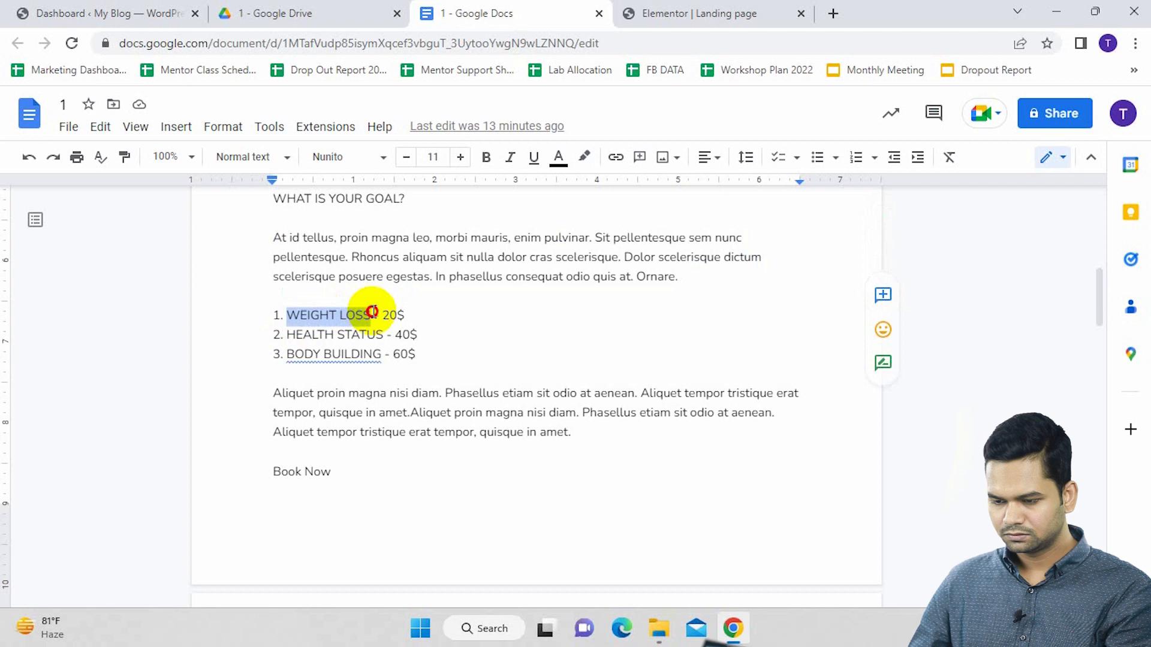
pyautogui.click(644, 13)
pyautogui.click(147, 247)
pyautogui.hotkey('ctrl', 'v')
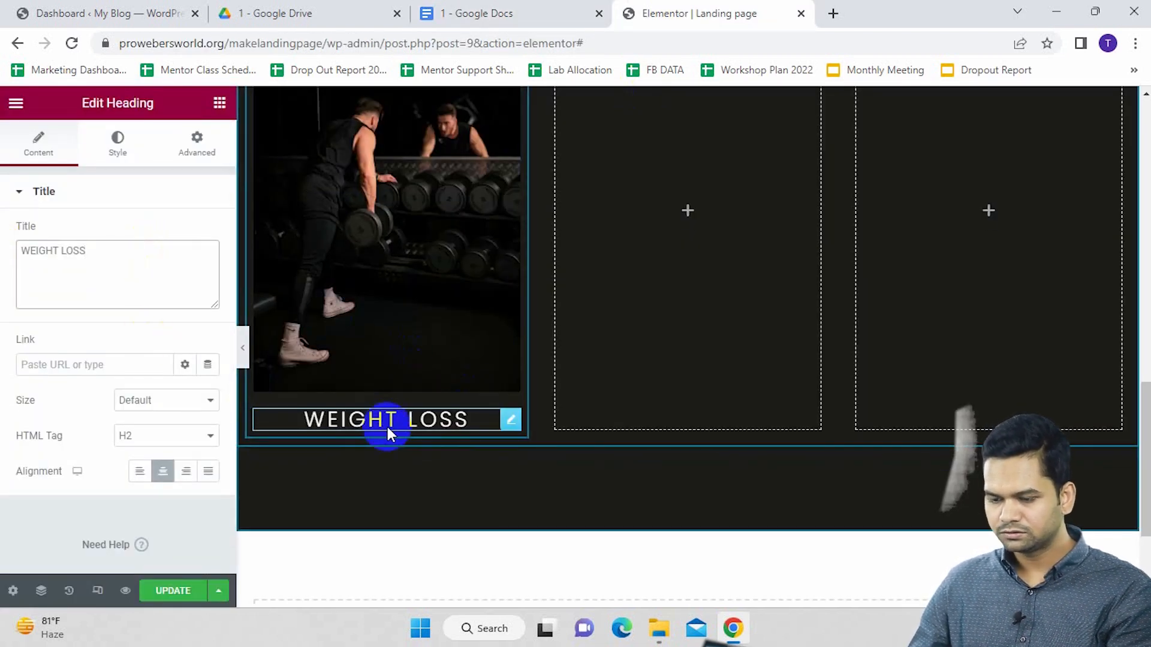
# Copy the 20$ price from the document, duplicate the WEIGHT LOSS heading and set the duplicate's title to 20$
pyautogui.click(497, 15)
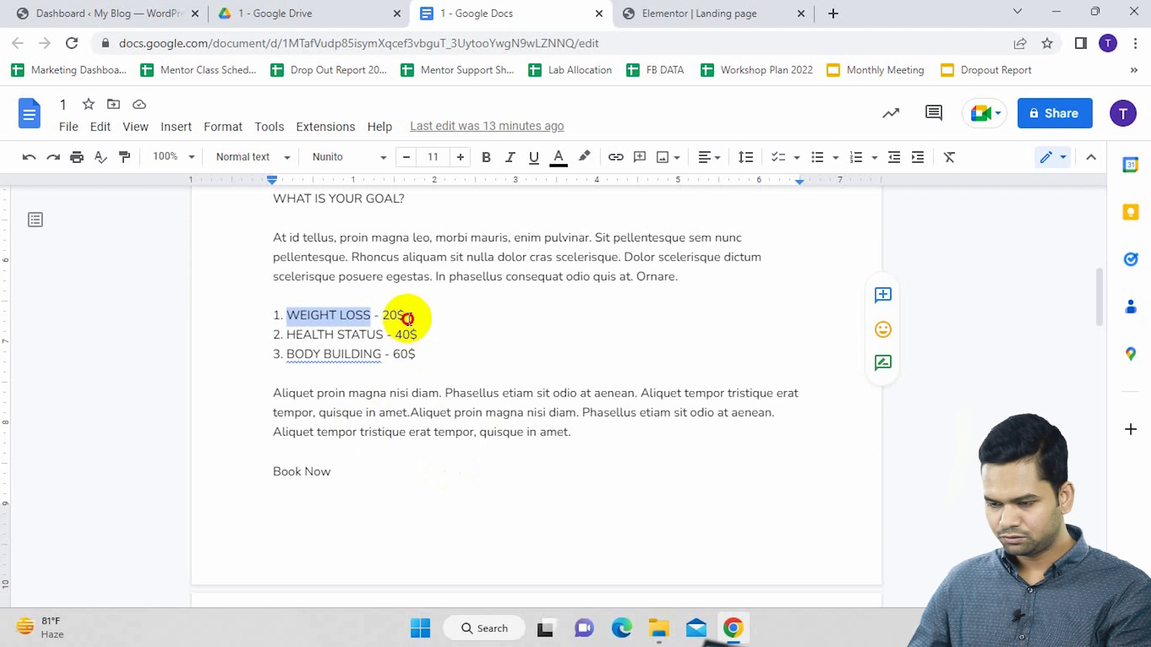
pyautogui.click(740, 18)
pyautogui.rightClick(509, 421)
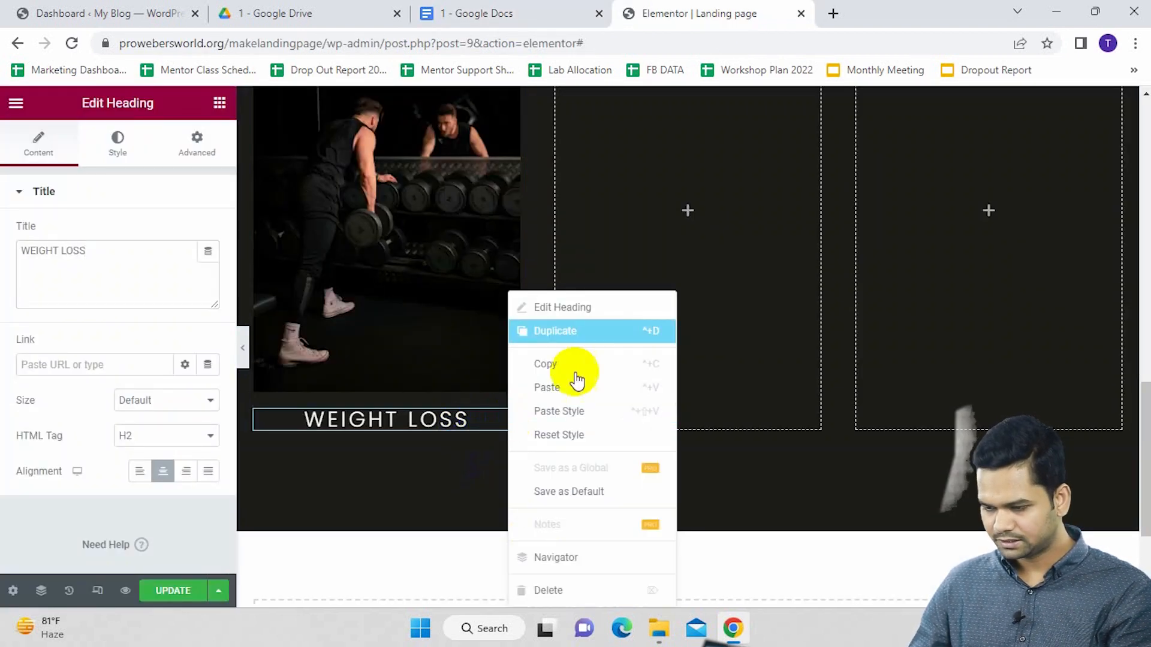
pyautogui.click(577, 329)
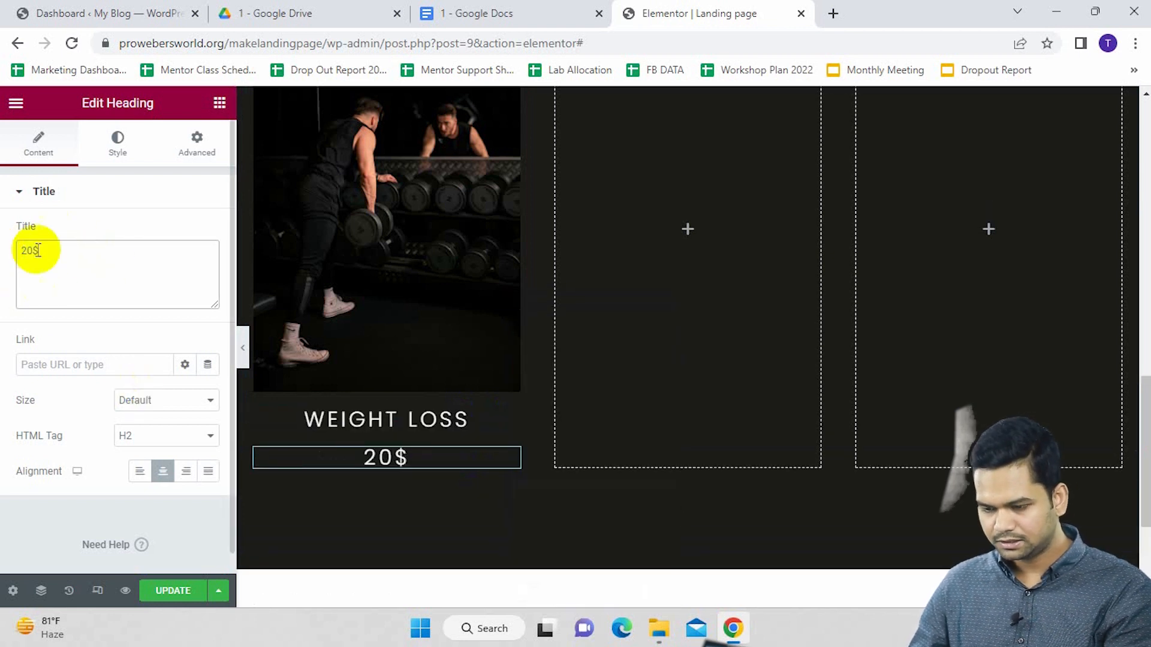
# Set the 20$ heading's text color to the orange global color
pyautogui.click(115, 143)
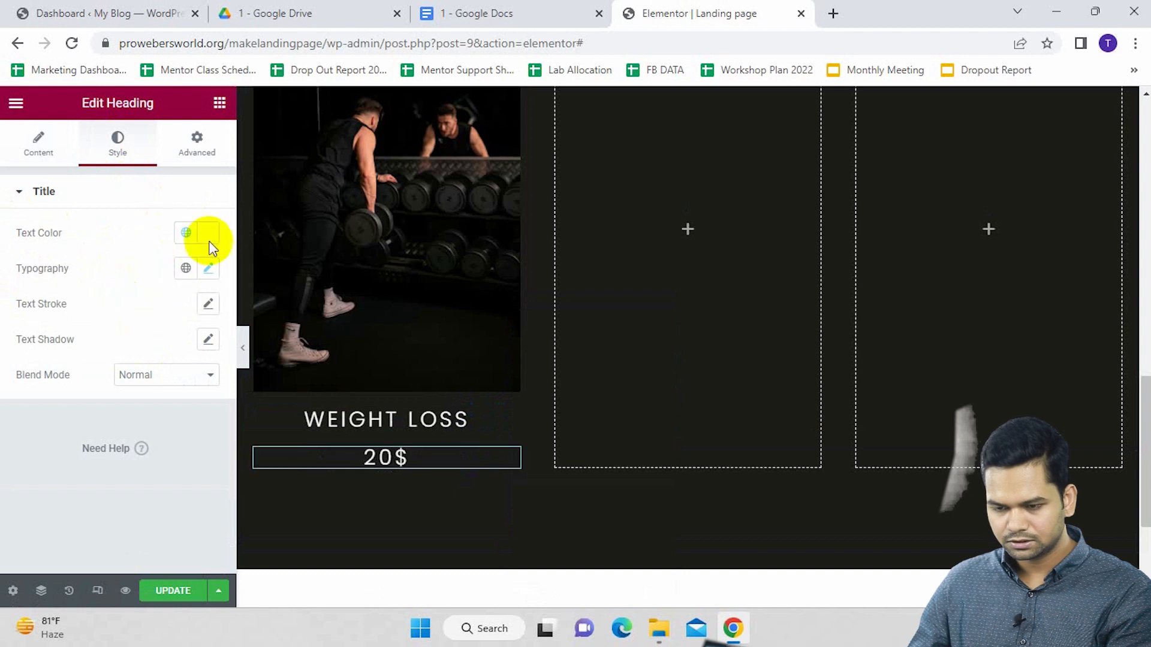
pyautogui.click(186, 234)
pyautogui.click(69, 341)
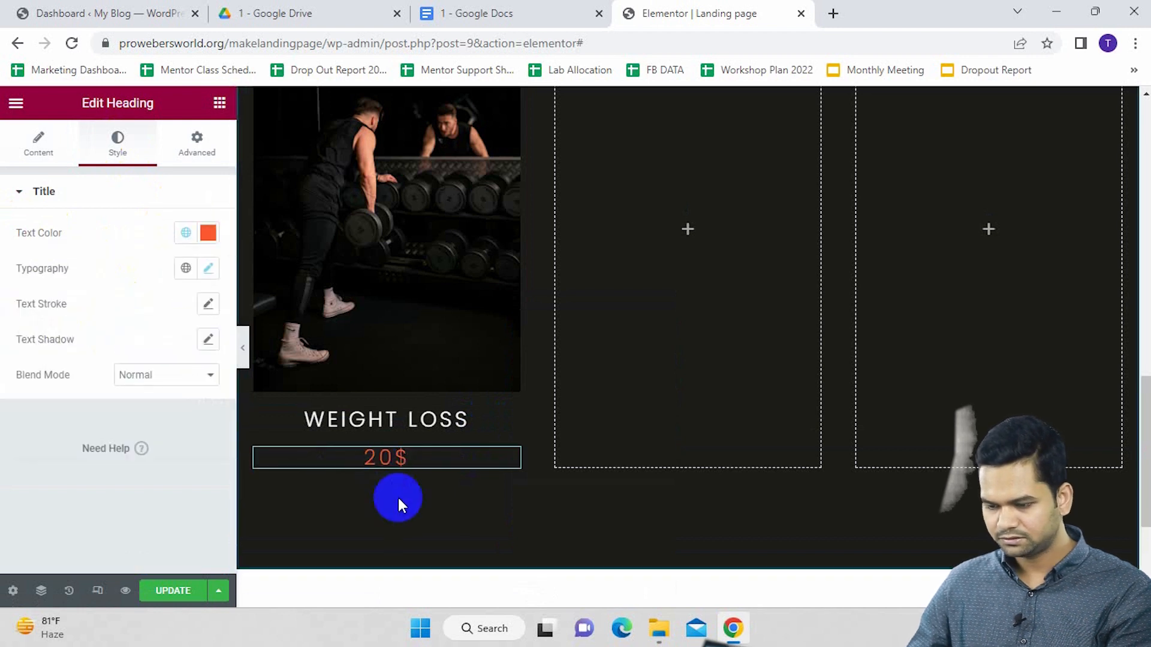
pyautogui.scroll(2, 617, 386)
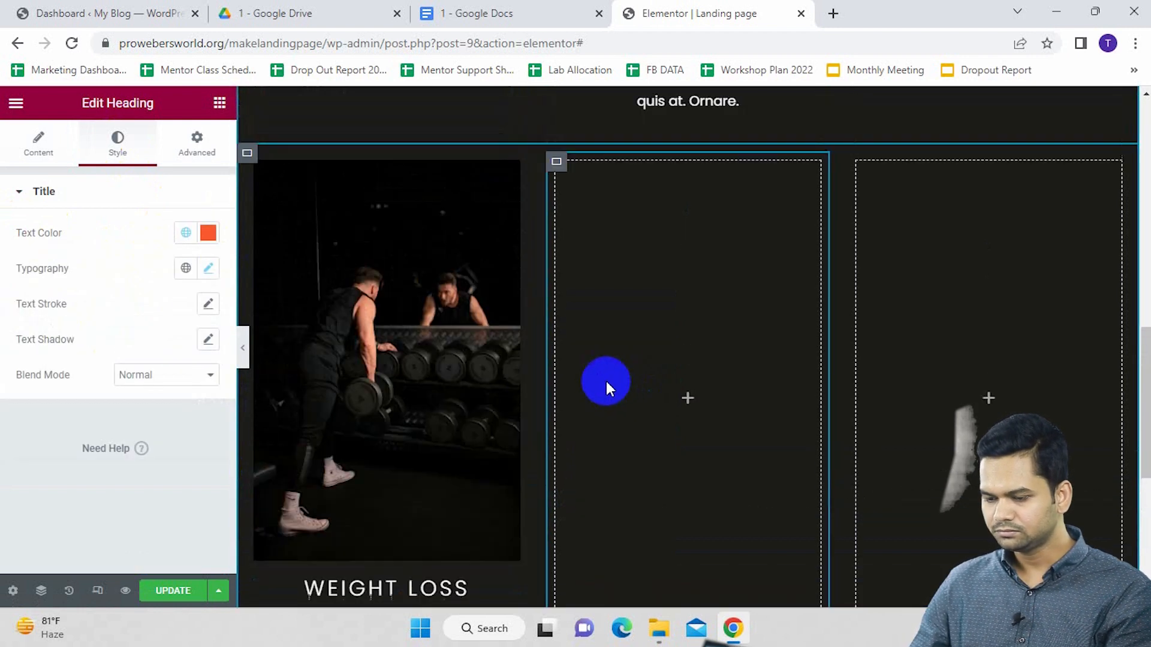
pyautogui.scroll(-1, 388, 382)
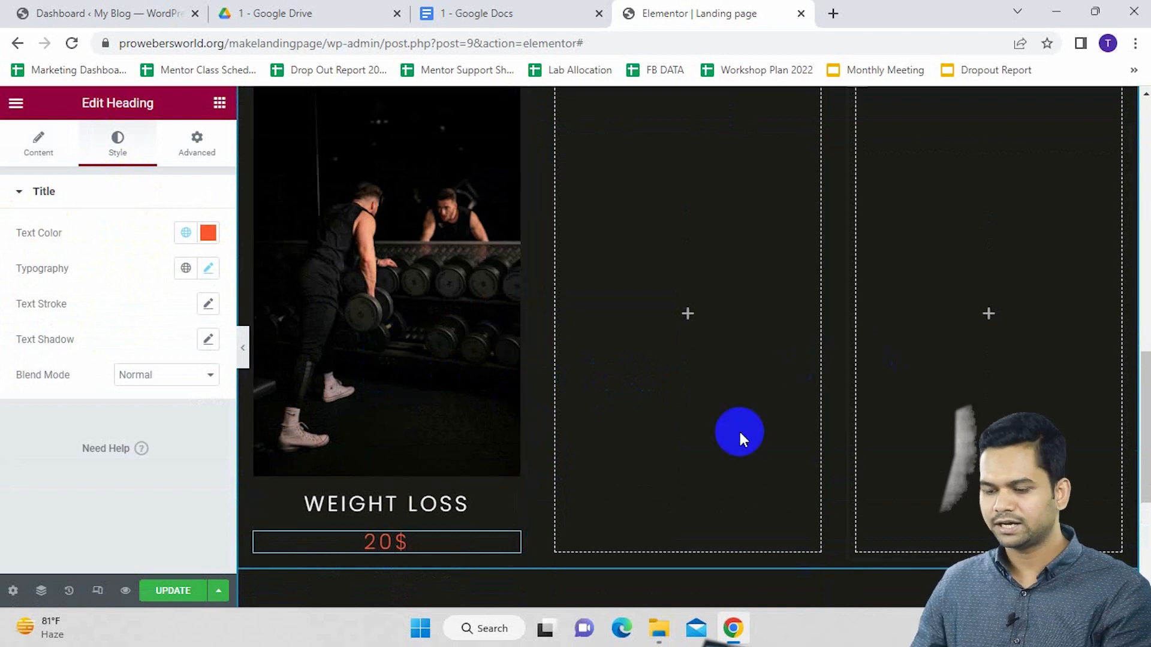
pyautogui.scroll(1, 321, 327)
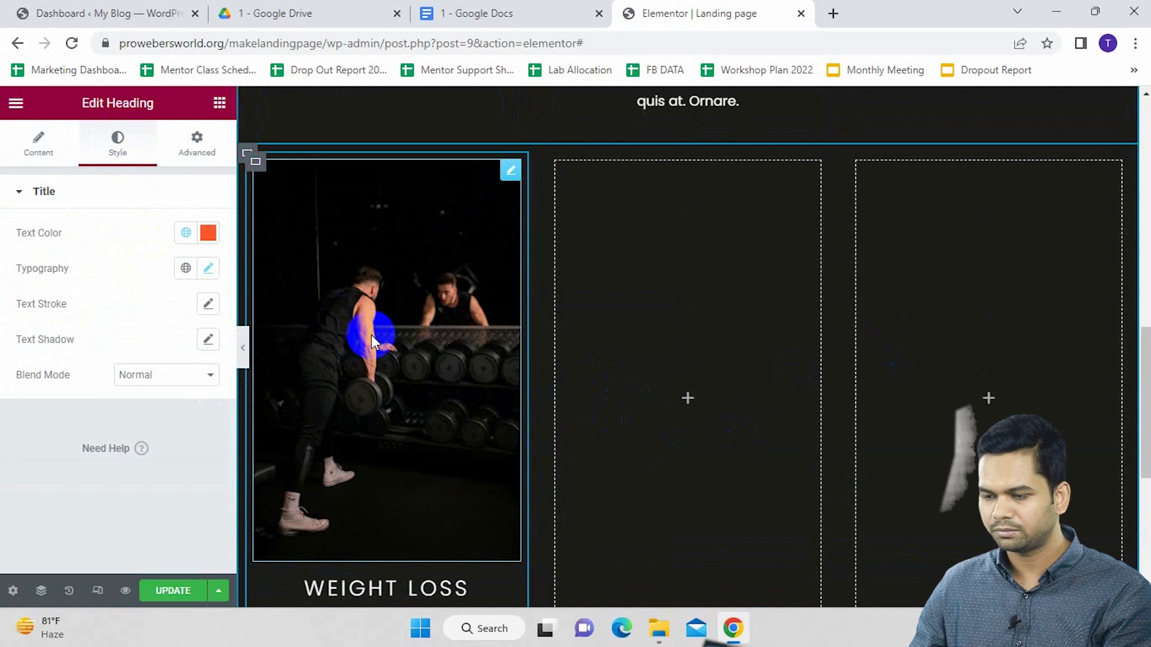
pyautogui.scroll(-1, 372, 336)
pyautogui.scroll(1, 467, 295)
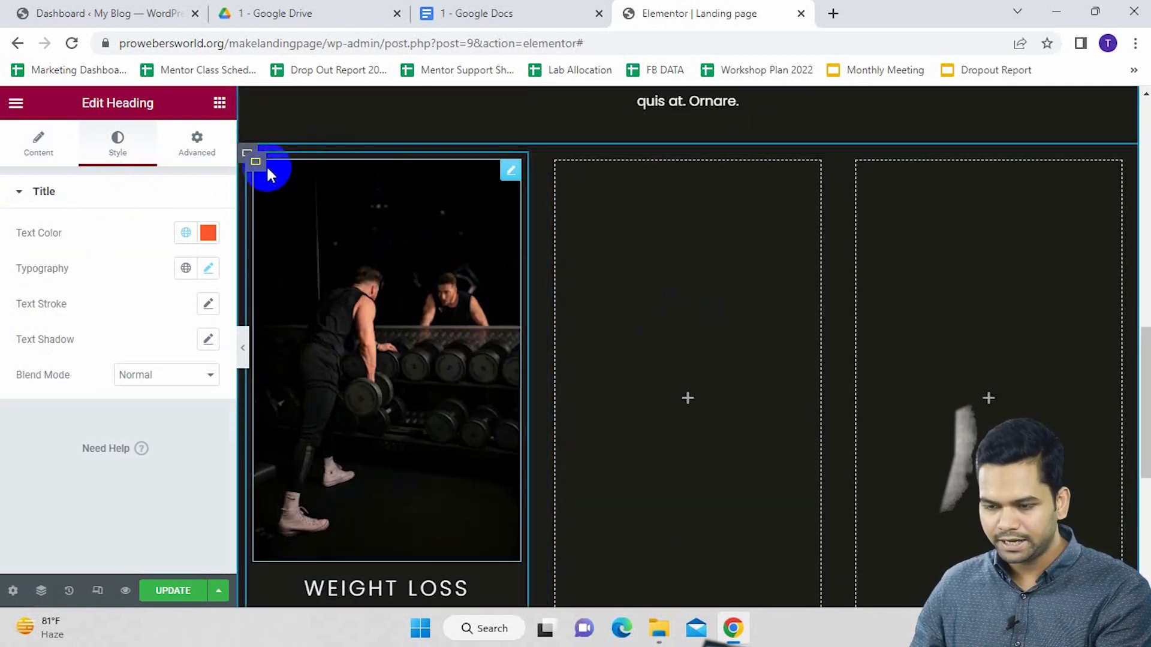
# Duplicate the first column's container twice to get three columns with the image, WEIGHT LOSS heading and 20$ price
pyautogui.scroll(-1, 262, 174)
pyautogui.scroll(1, 245, 132)
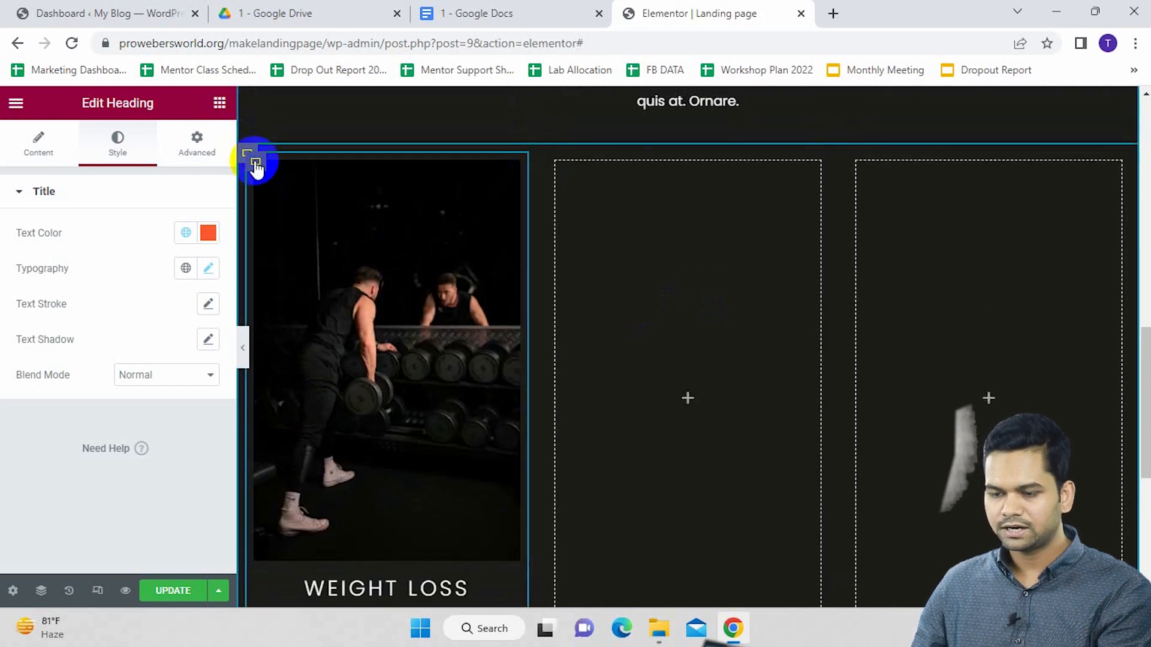
pyautogui.rightClick(255, 165)
pyautogui.click(316, 204)
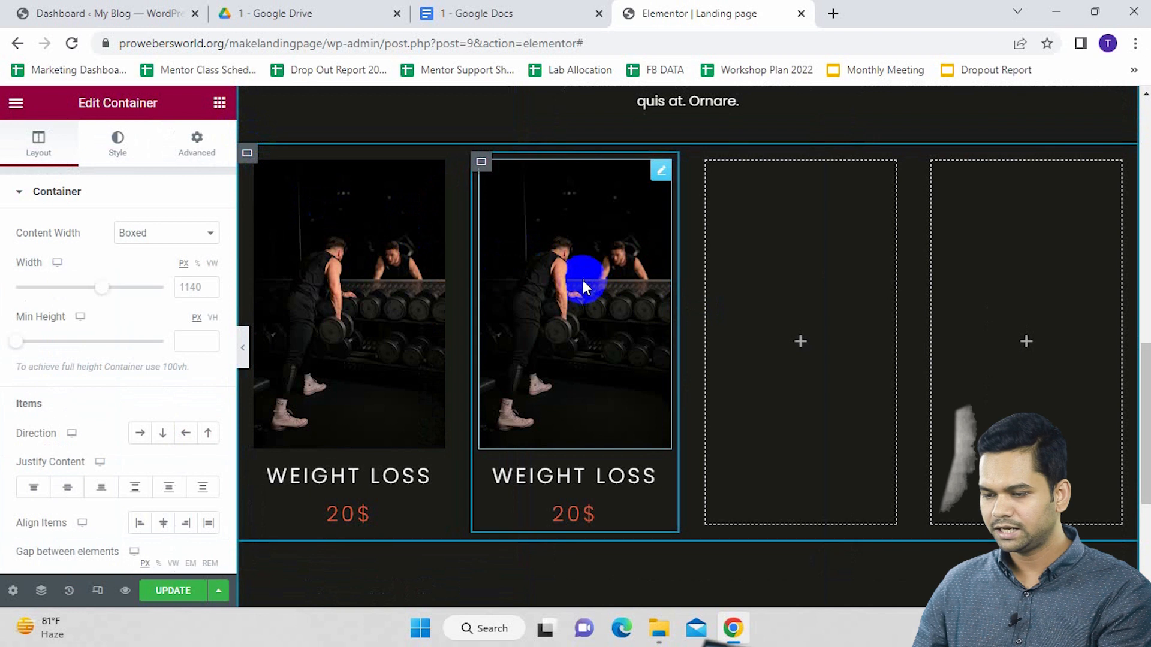
pyautogui.rightClick(482, 163)
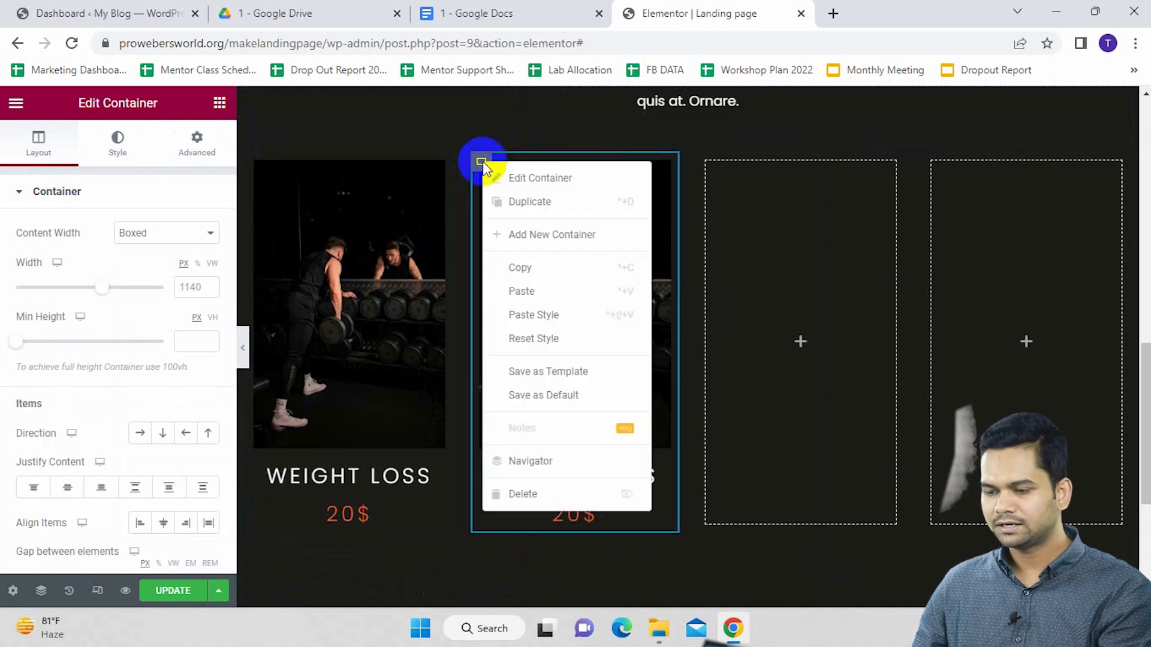
pyautogui.click(556, 211)
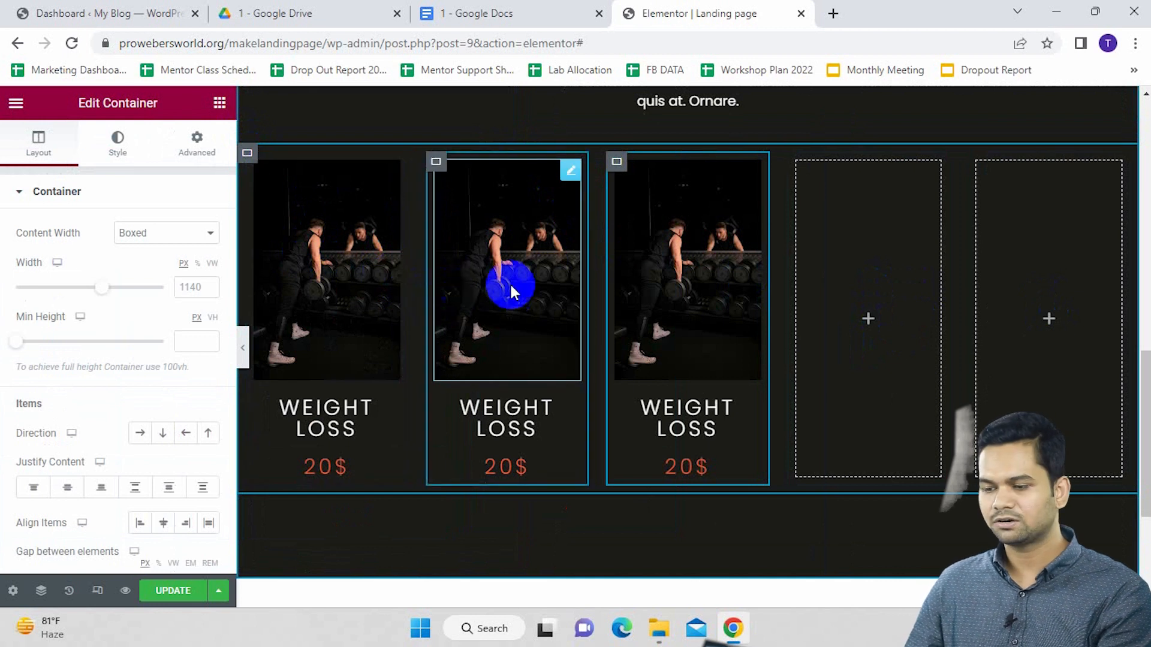
# Delete the two empty containers beside the three filled columns
pyautogui.rightClick(797, 159)
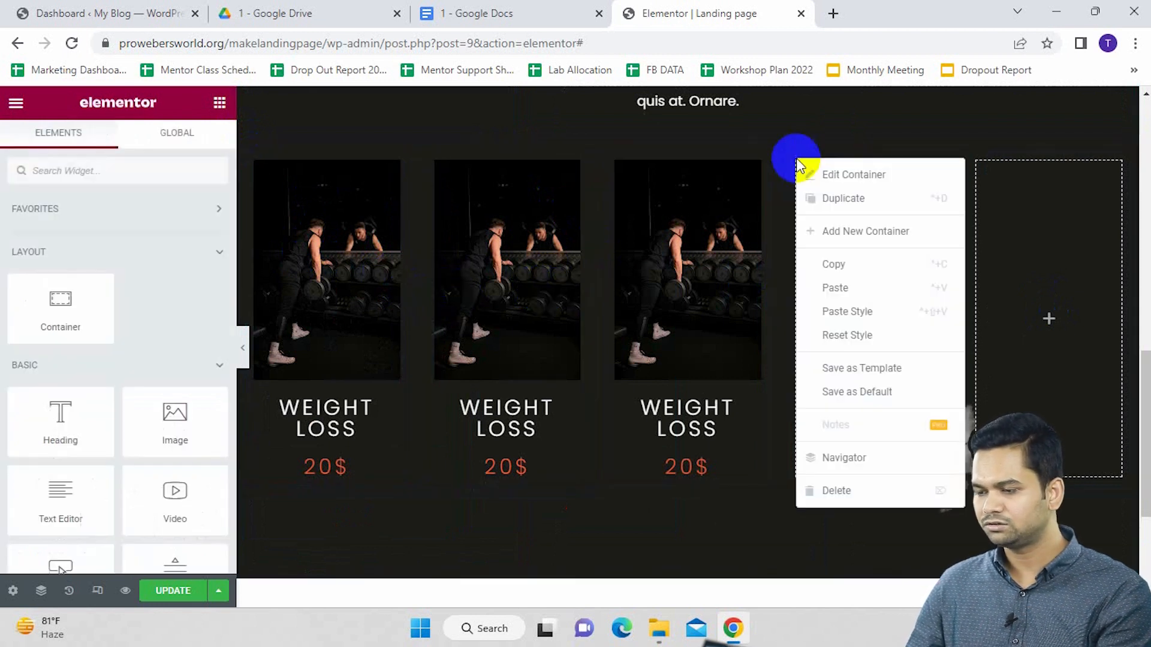
pyautogui.click(865, 490)
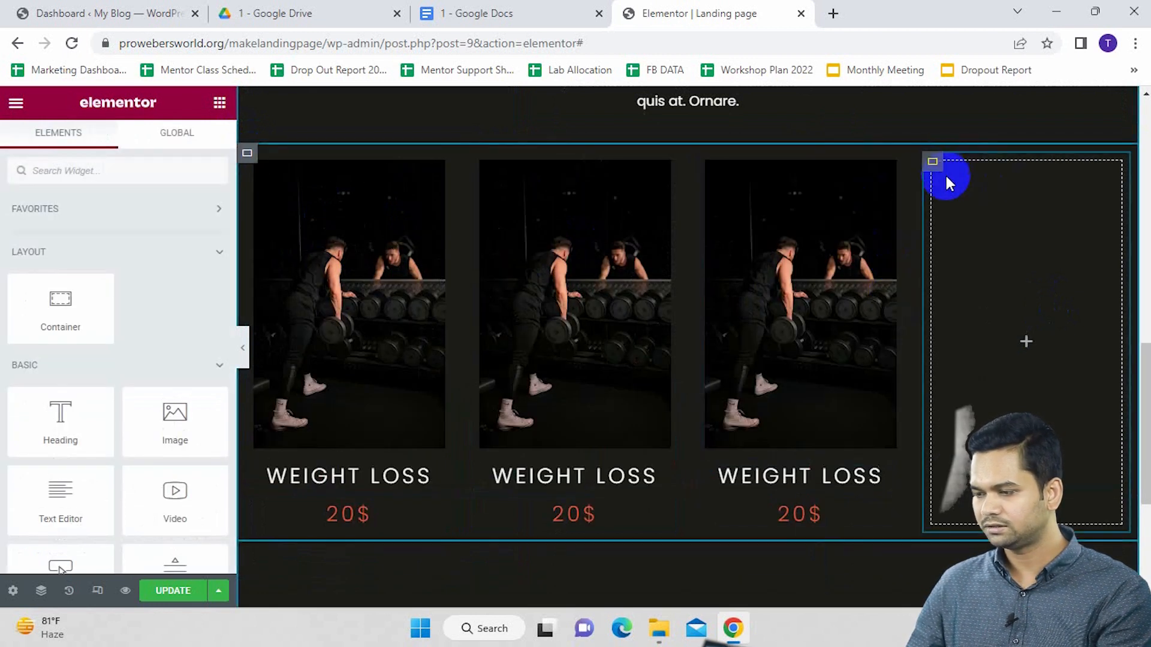
pyautogui.rightClick(935, 165)
pyautogui.click(974, 489)
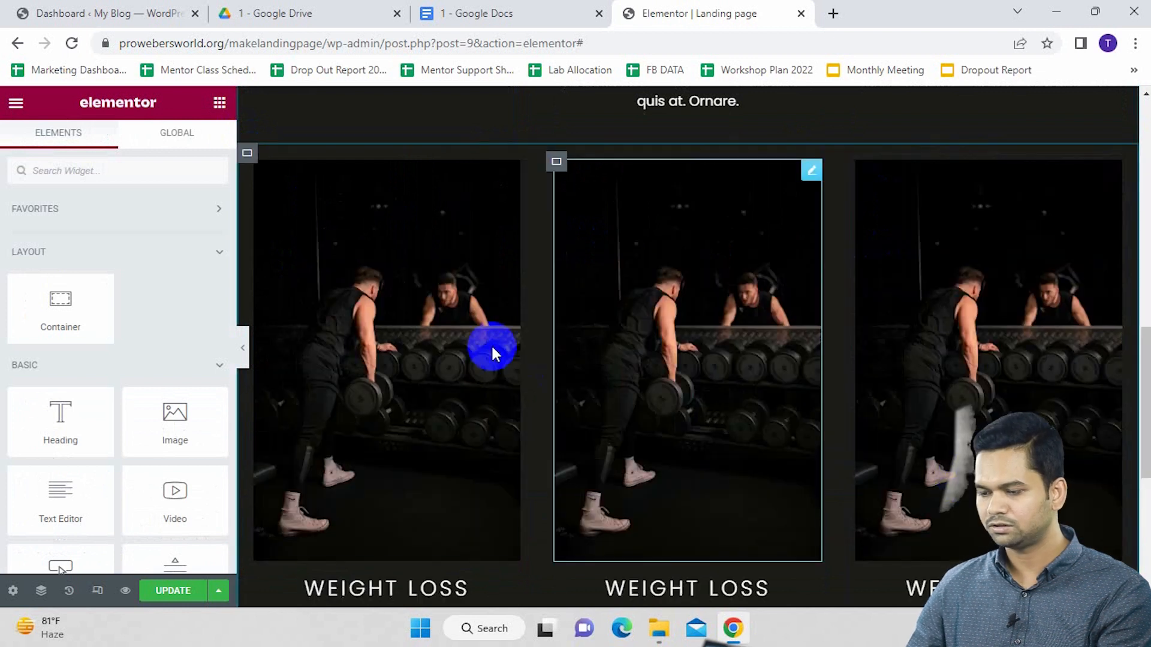
# Replace the second column's image with 1.jpg from the media library
pyautogui.click(714, 281)
pyautogui.click(105, 270)
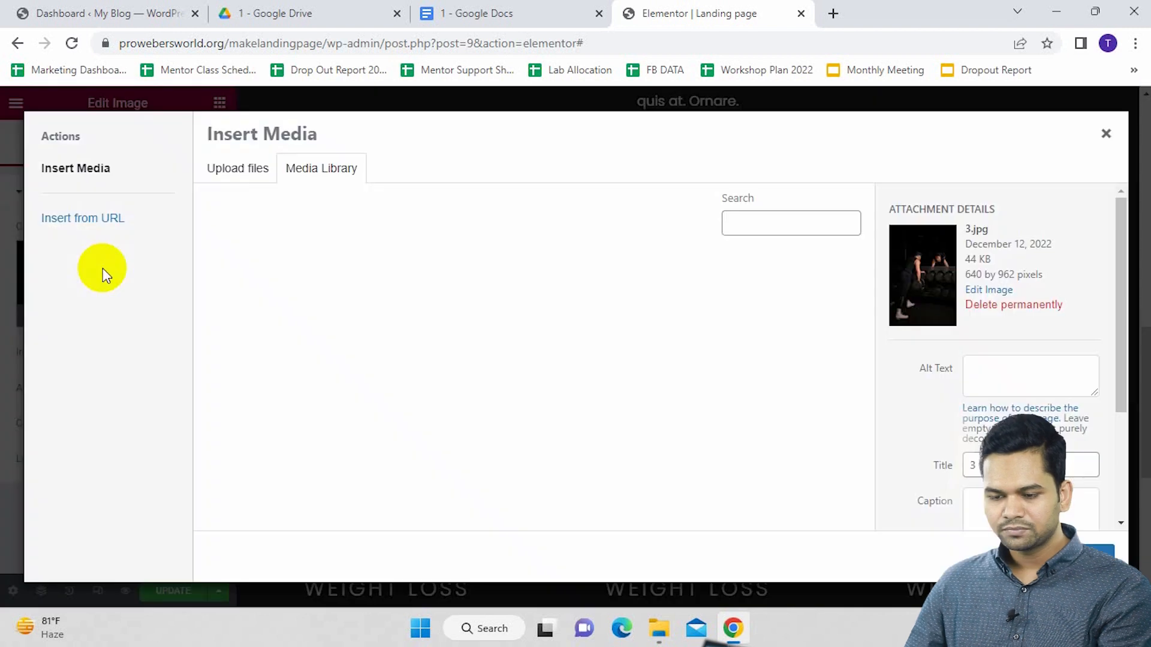
pyautogui.click(553, 302)
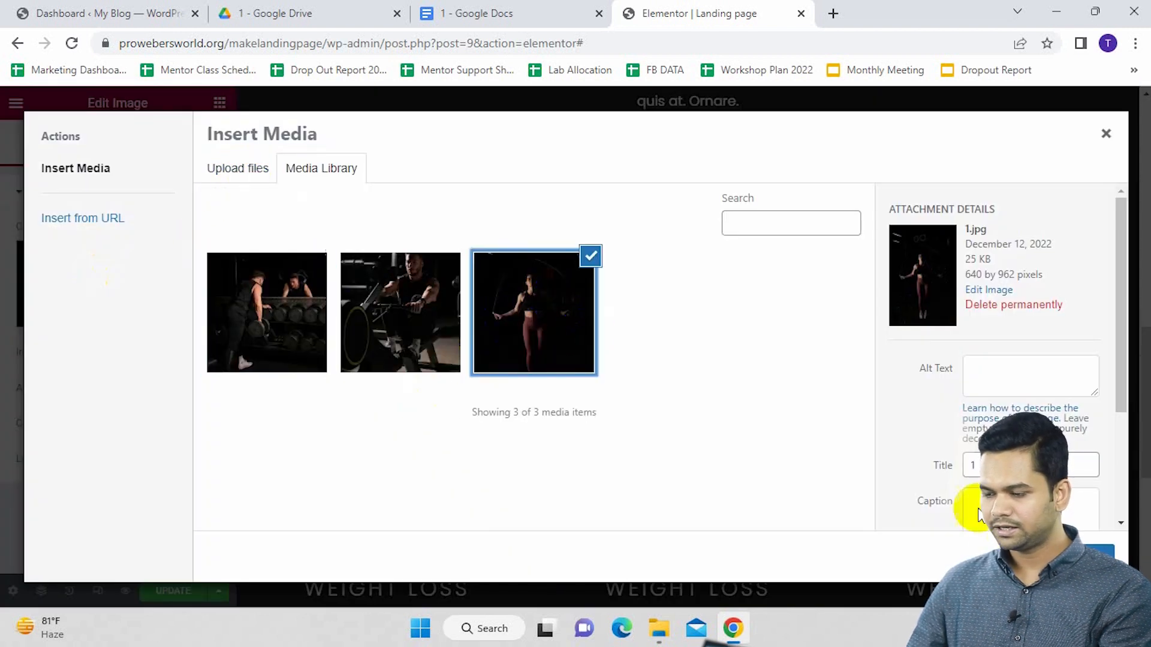
pyautogui.click(1097, 555)
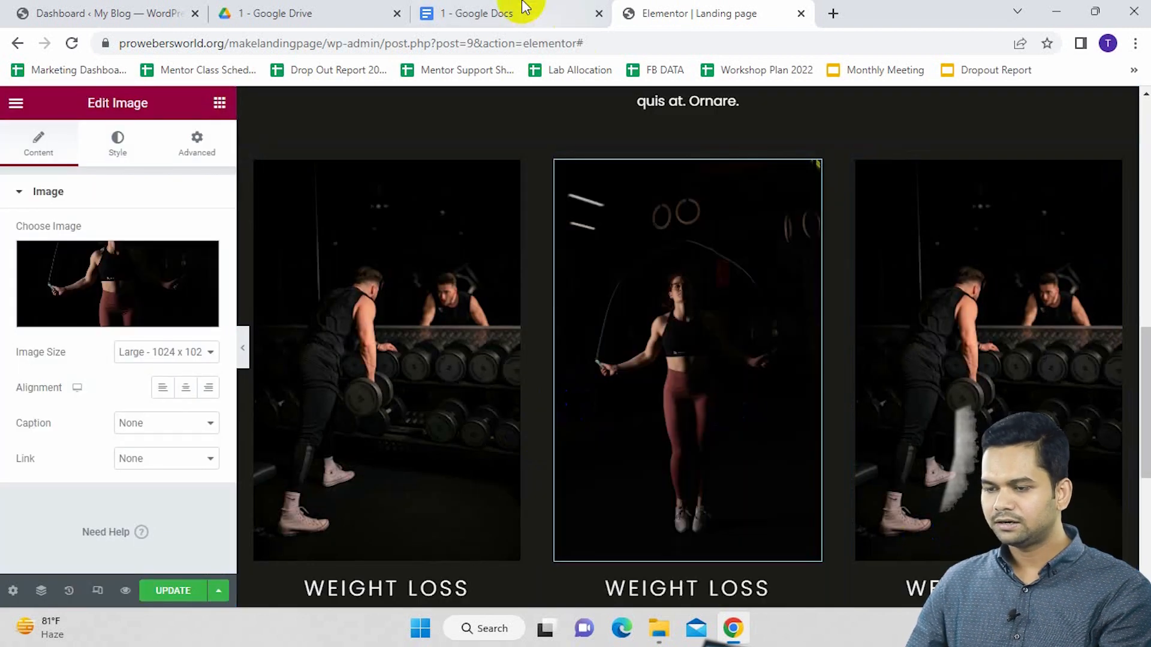
# Replace the second column's WEIGHT LOSS title with HEALTH STATUS, copied from the Google Docs plan list
pyautogui.click(510, 13)
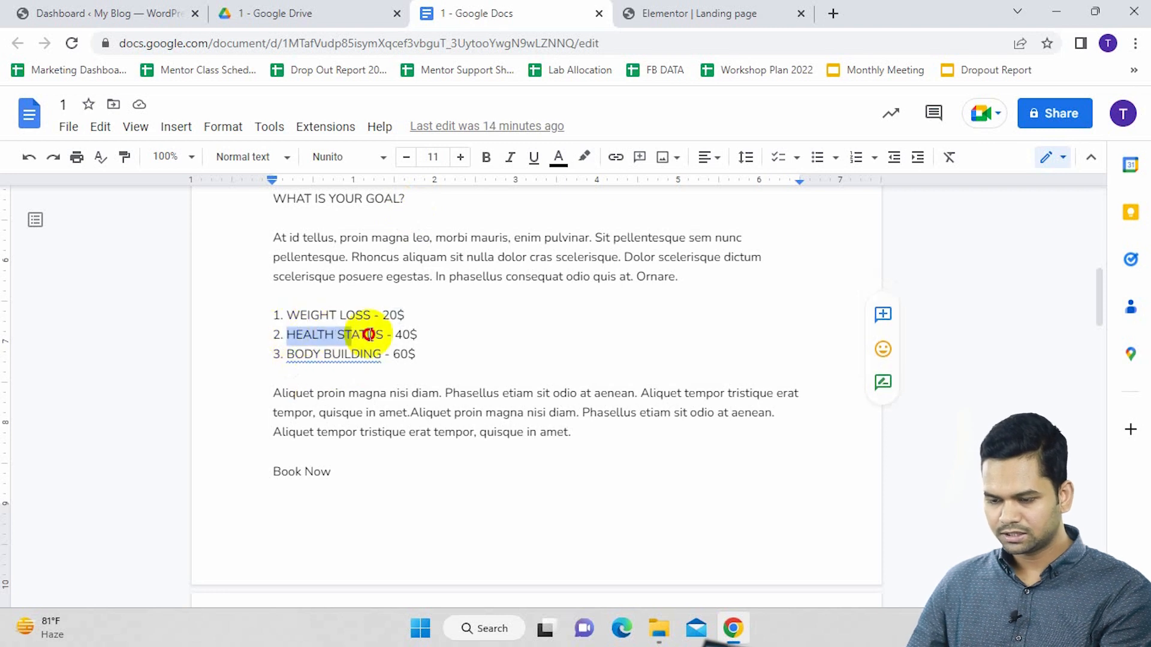
pyautogui.click(654, 24)
pyautogui.scroll(-4, 678, 495)
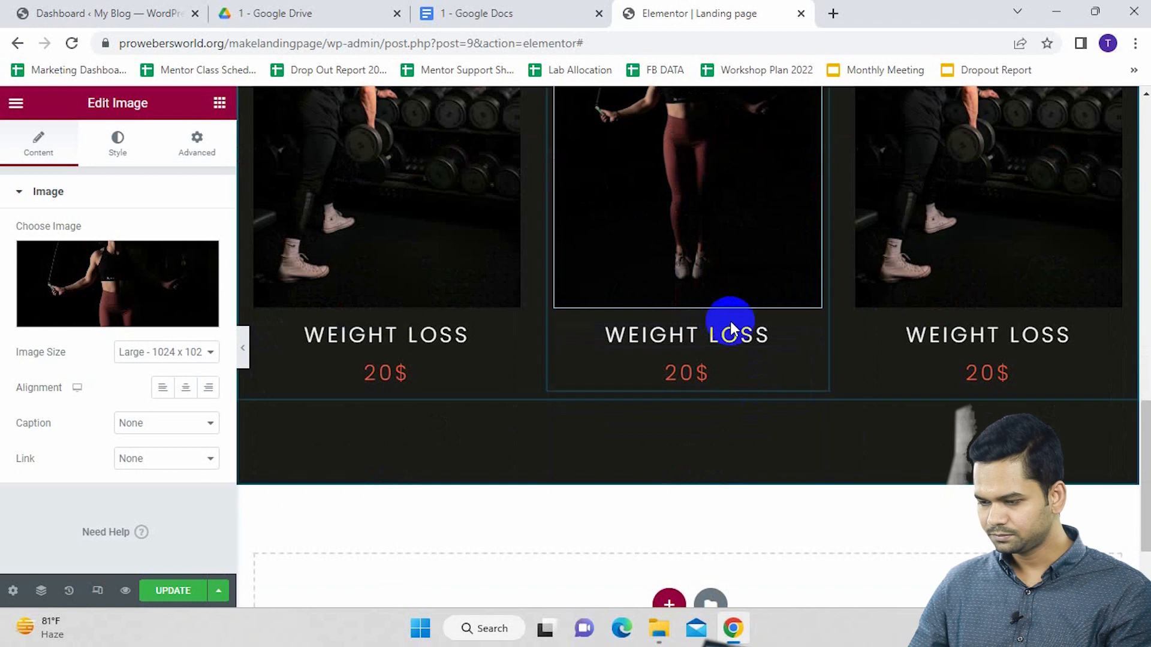
pyautogui.click(637, 335)
pyautogui.tripleClick(56, 250)
pyautogui.write('HEALTH STATUS')
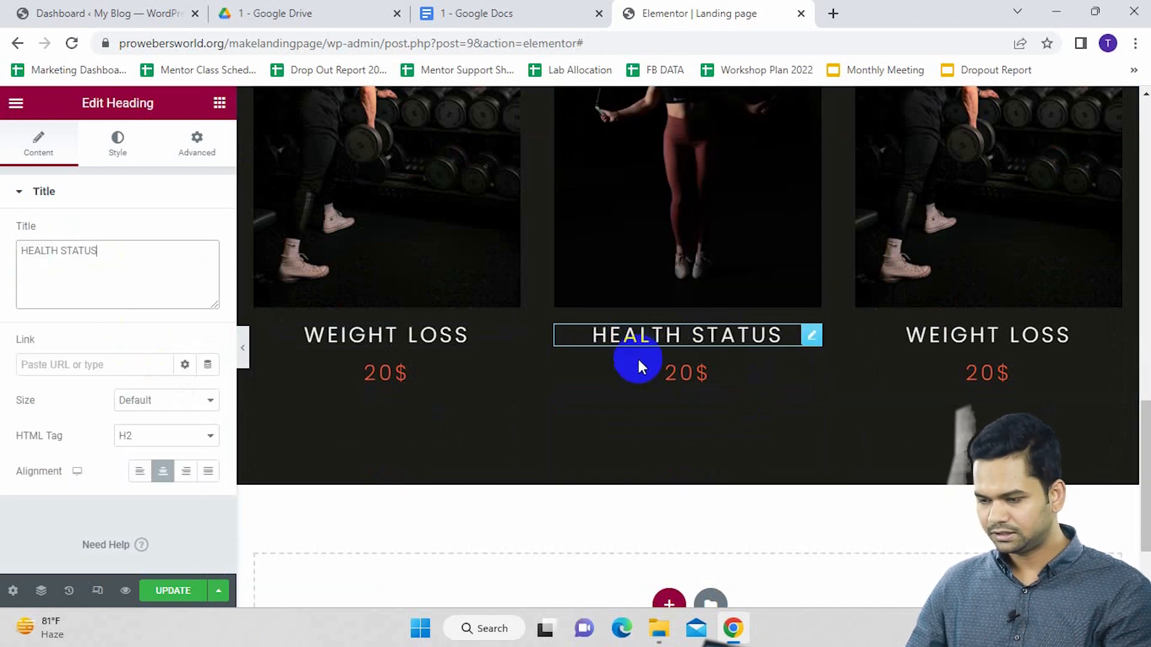
# Set the price heading in the HEALTH STATUS column to 40$
pyautogui.click(708, 372)
pyautogui.moveTo(27, 252); pyautogui.dragTo(5, 252)
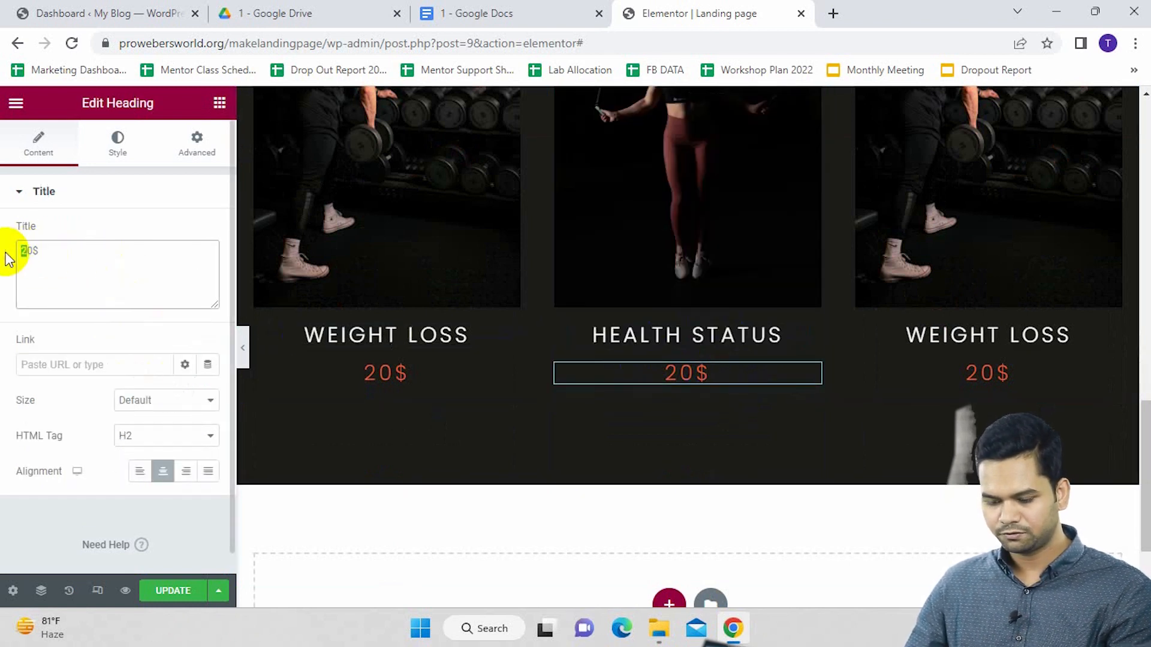
pyautogui.write('4')
# Replace the third column's image with 2.jpg from the media library
pyautogui.scroll(4, 942, 290)
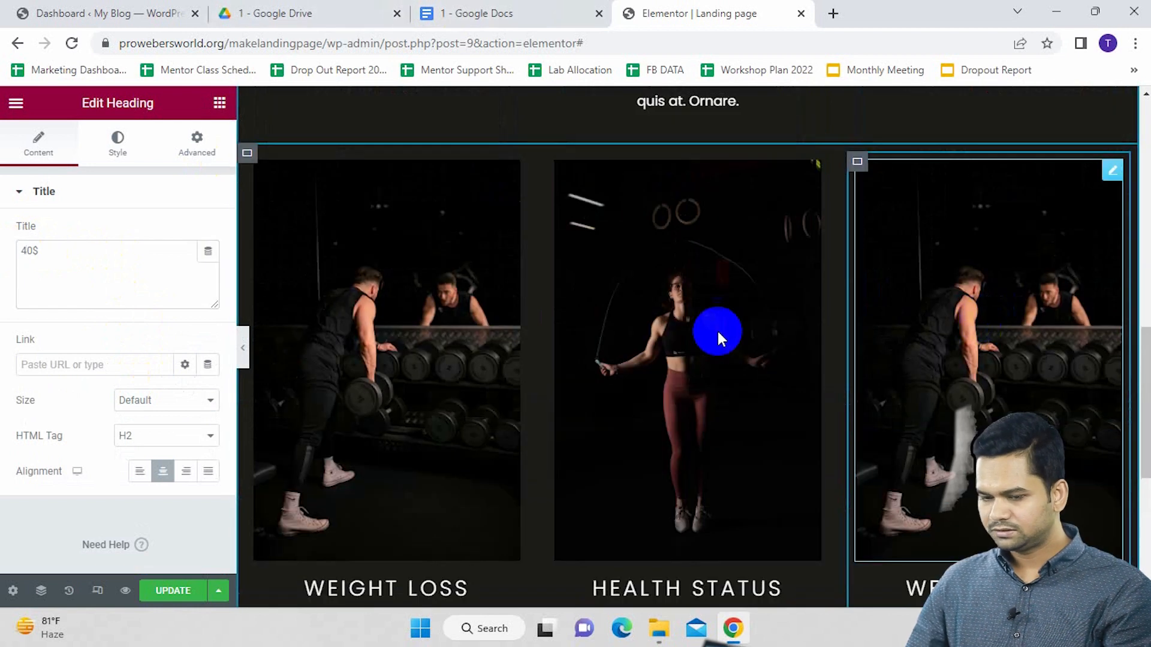
pyautogui.click(717, 329)
pyautogui.click(91, 268)
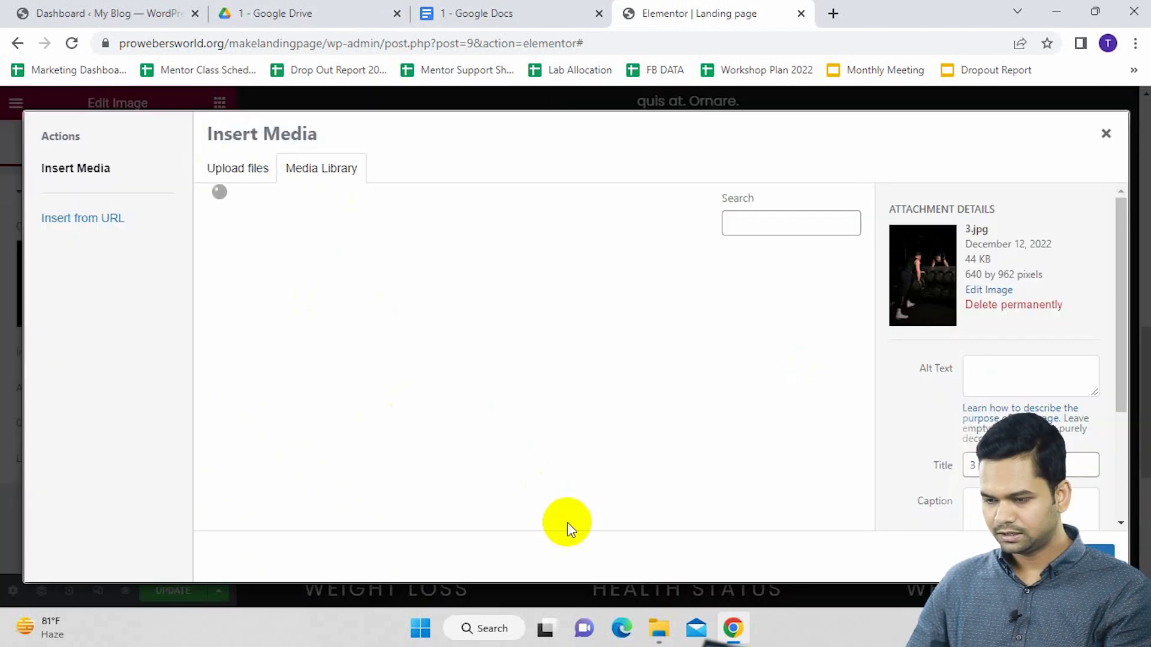
pyautogui.click(398, 304)
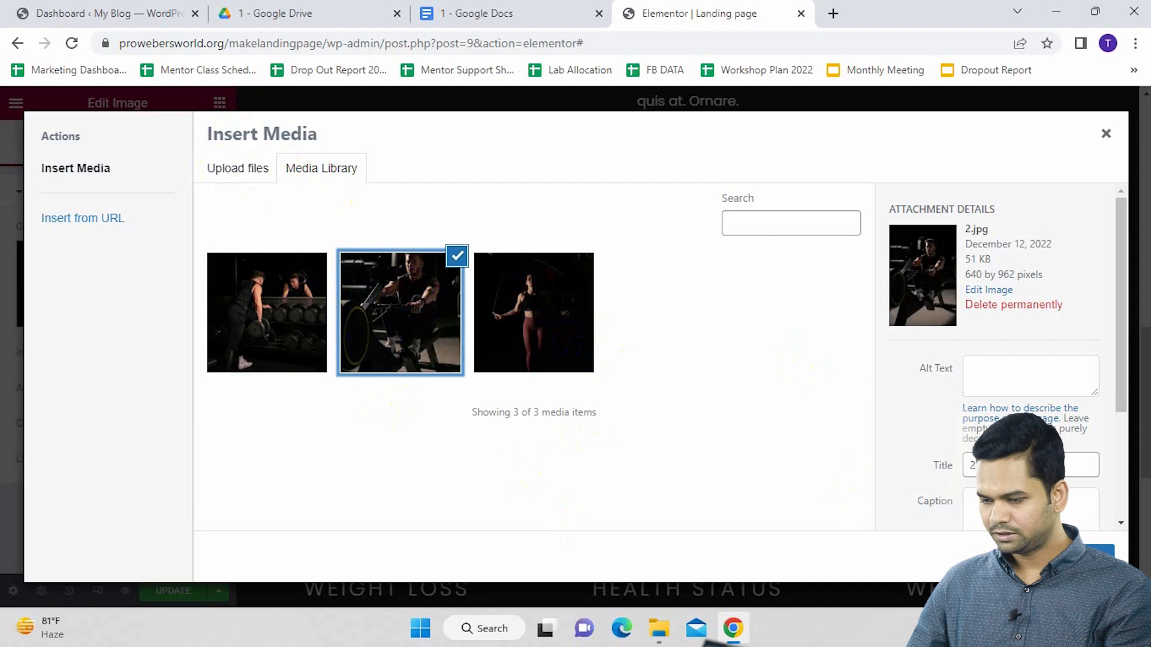
pyautogui.click(1098, 554)
# Copy BODY BUILDING from the Google Docs plan list and paste it over the third column's WEIGHT LOSS title
pyautogui.click(502, 13)
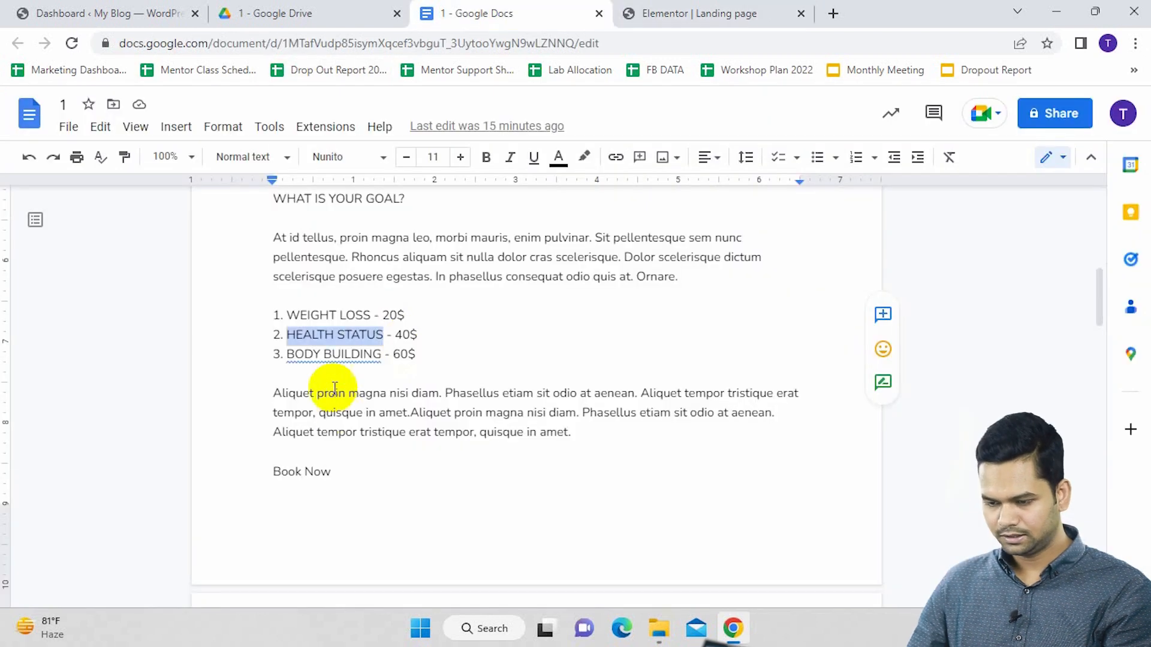
pyautogui.moveTo(288, 354); pyautogui.dragTo(382, 349)
pyautogui.hotkey('ctrl', 'c')
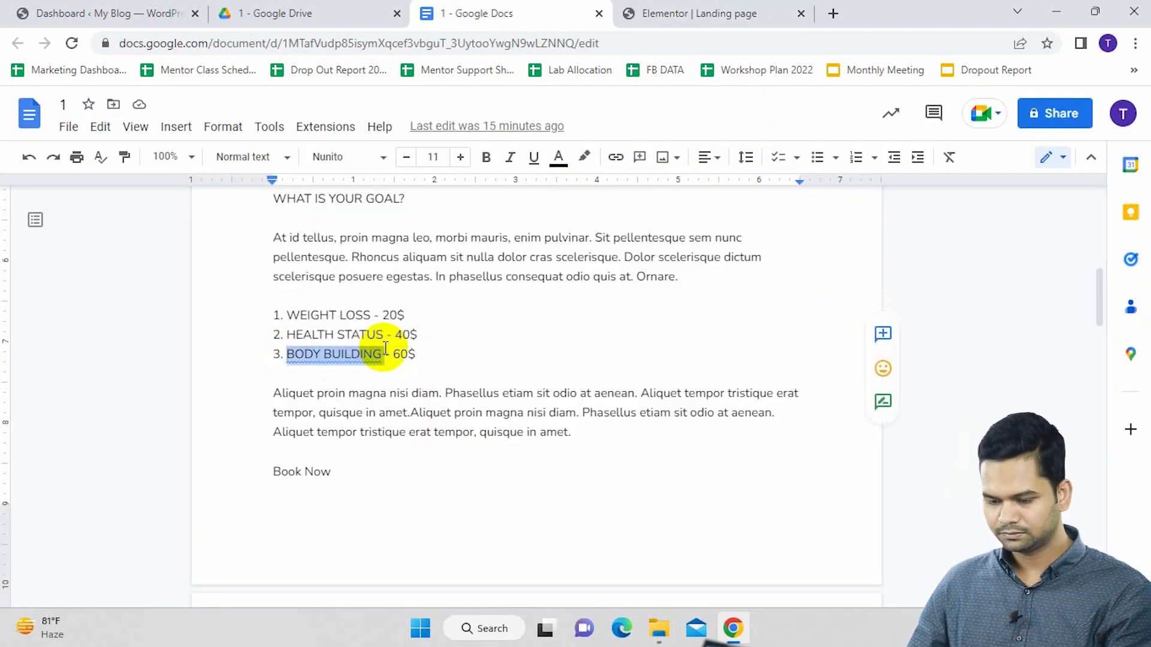
pyautogui.click(767, 13)
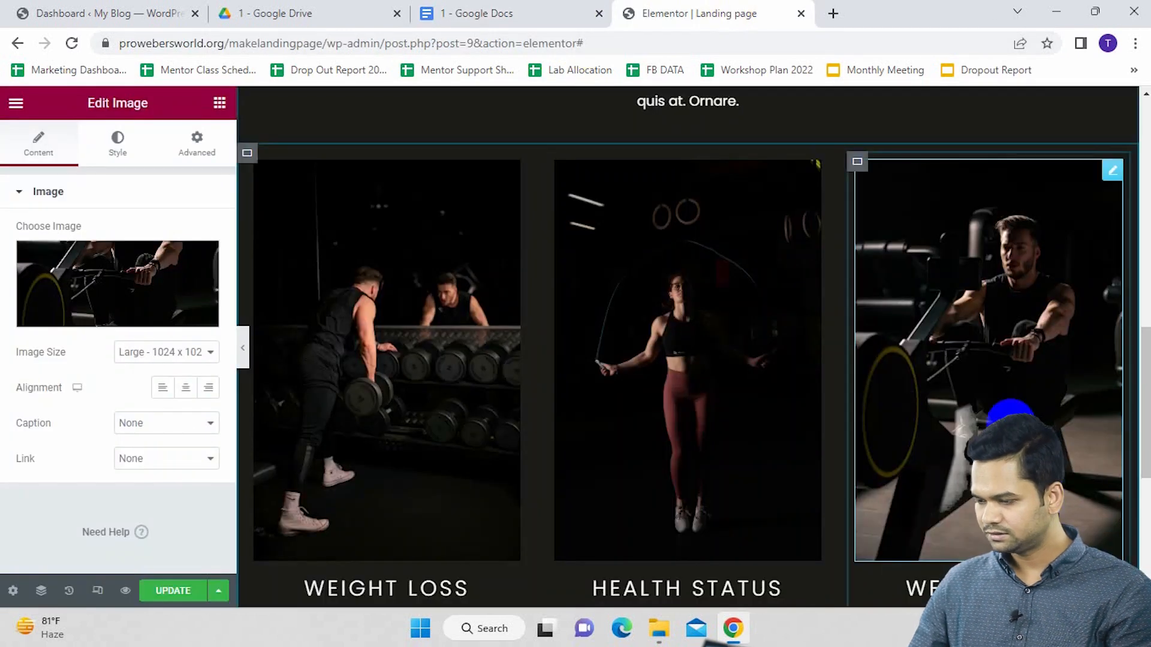
pyautogui.scroll(-3, 1010, 413)
pyautogui.click(1019, 420)
pyautogui.click(18, 243)
pyautogui.hotkey('ctrl', 'a')
pyautogui.hotkey('ctrl', 'v')
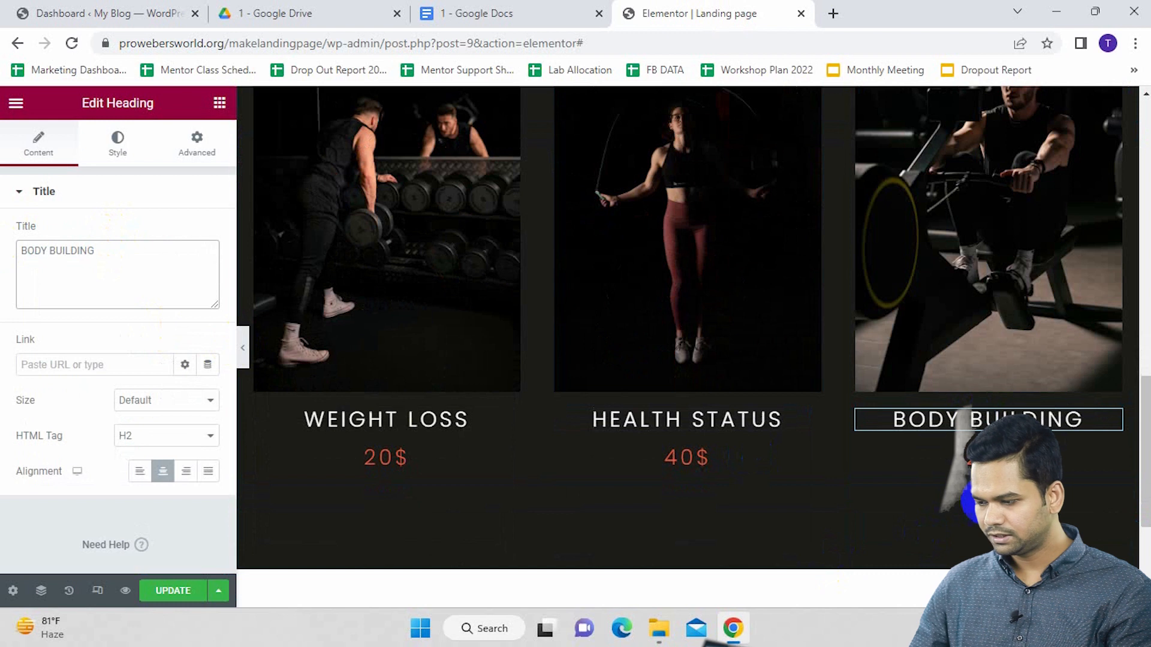
# Set the price heading in the BODY BUILDING column to 60$
pyautogui.click(989, 457)
pyautogui.click(26, 248)
pyautogui.press('BackSpace')
pyautogui.write('6')
# Switch to Google Docs and copy the "Aliquet proin magna nisi diam" paragraph below the plan list
pyautogui.scroll(1, 635, 460)
pyautogui.scroll(2, 635, 460)
pyautogui.click(501, 12)
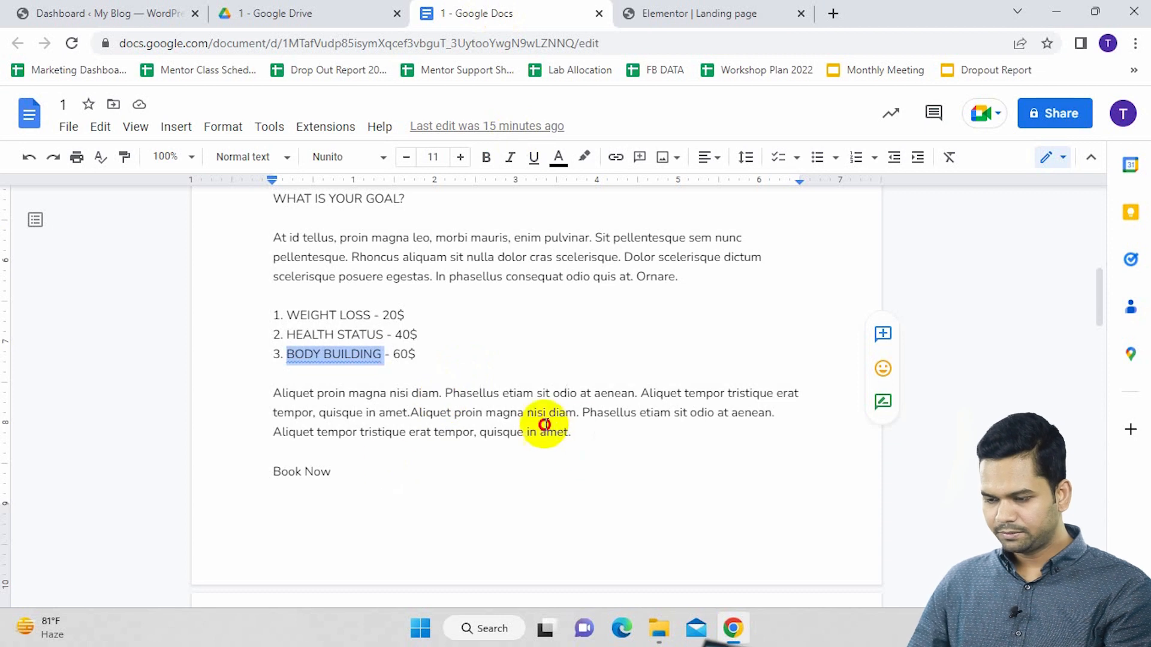
pyautogui.moveTo(545, 425); pyautogui.dragTo(280, 388)
pyautogui.hotkey('ctrl', 'c')
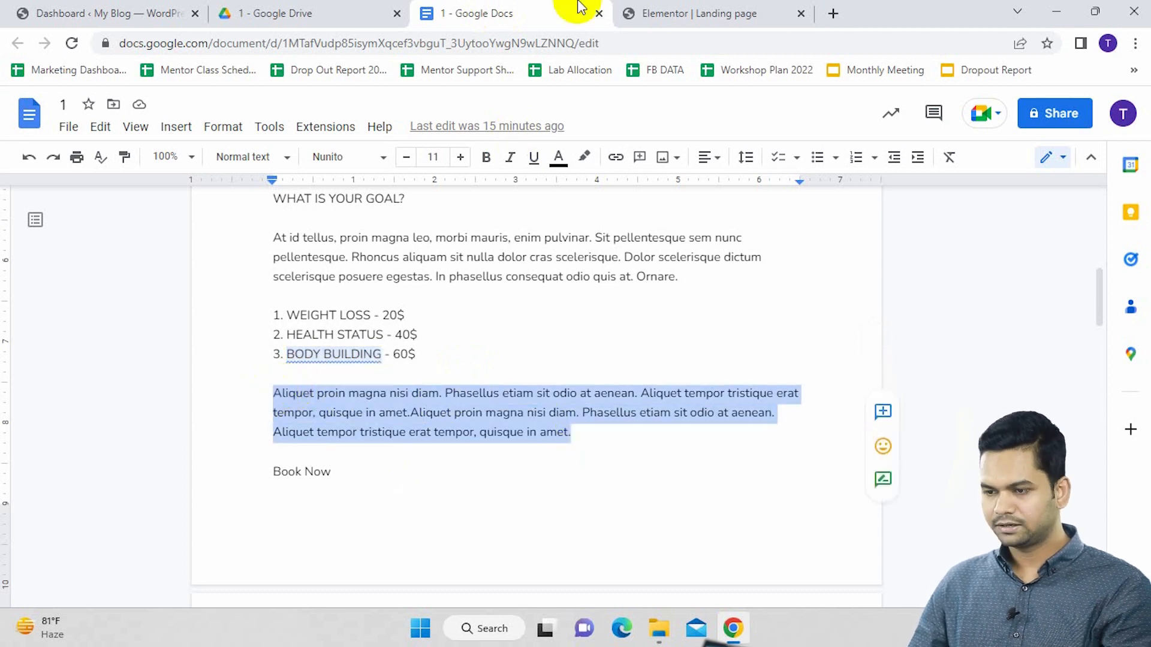
# Back in Elementor, duplicate the paragraph under WHAT IS YOUR GOAL? and move the copy below the three plan columns
pyautogui.click(698, 13)
pyautogui.scroll(1, 653, 516)
pyautogui.scroll(4, 653, 513)
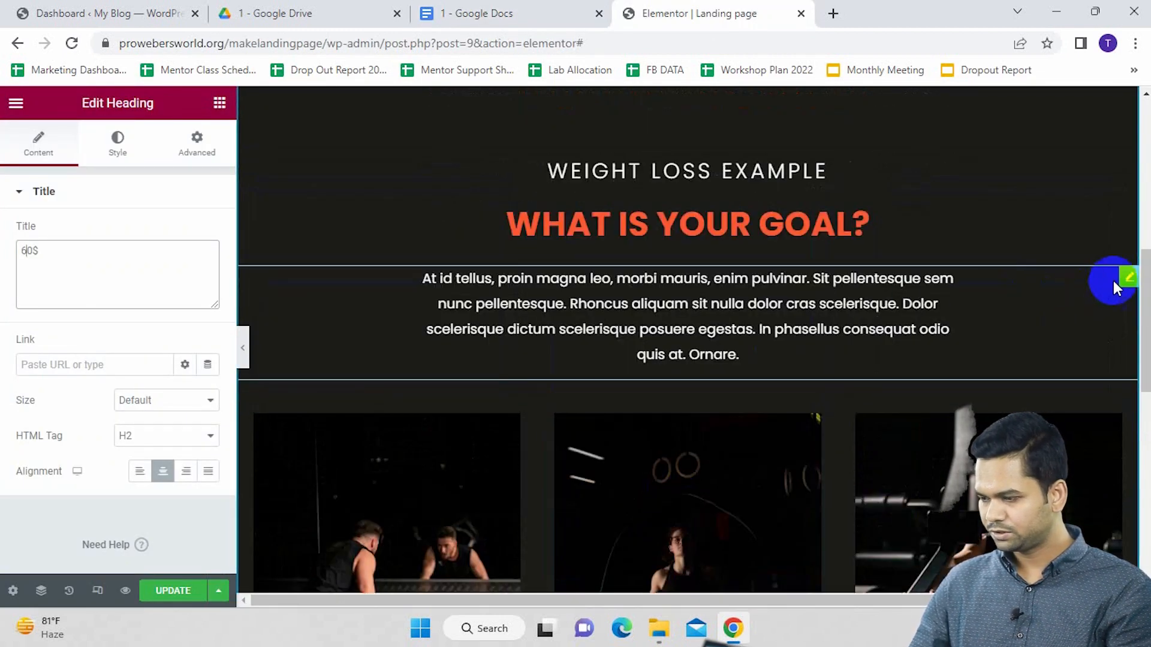
pyautogui.rightClick(1125, 287)
pyautogui.click(1027, 320)
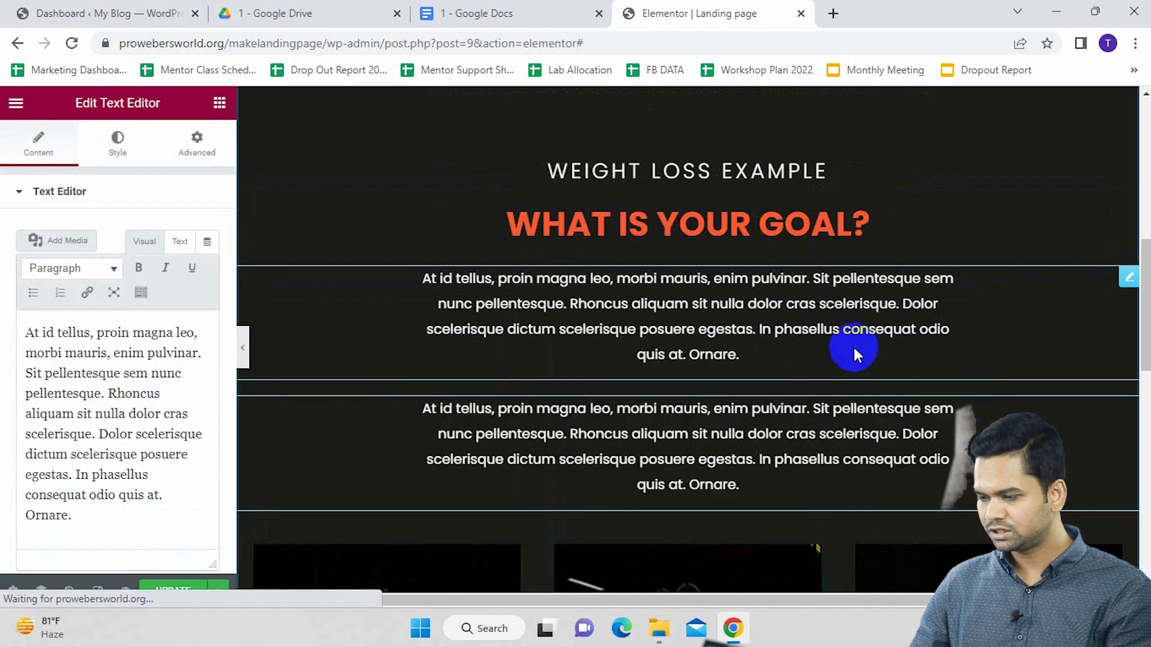
pyautogui.scroll(-3, 1116, 252)
pyautogui.moveTo(1129, 239); pyautogui.dragTo(702, 318)
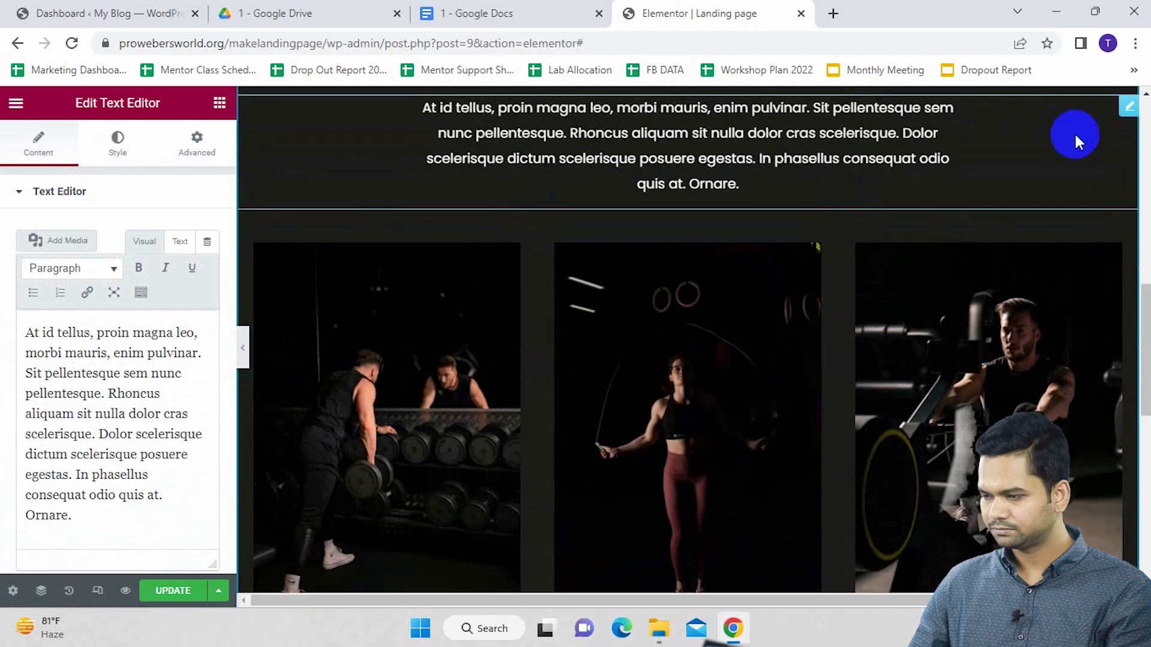
pyautogui.moveTo(1129, 114); pyautogui.dragTo(633, 560)
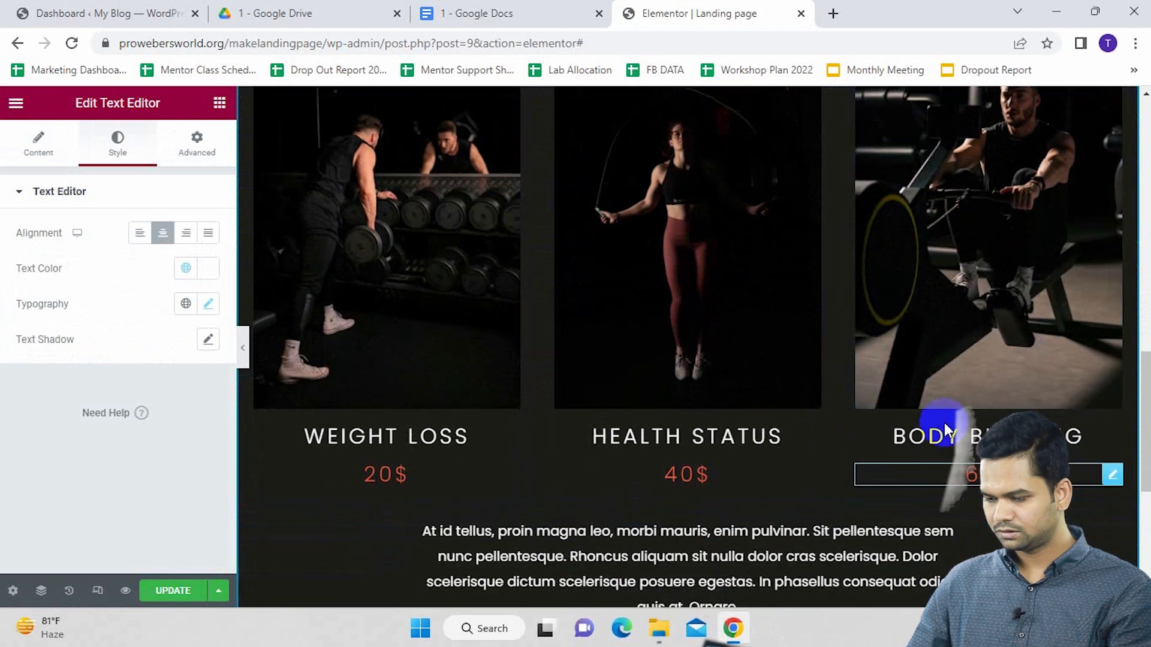
# Replace the text of the paragraph below the plan columns with the "Aliquet proin magna nisi diam" paragraph from the document
pyautogui.scroll(-6, 943, 423)
pyautogui.scroll(10, 918, 425)
pyautogui.scroll(-9, 911, 424)
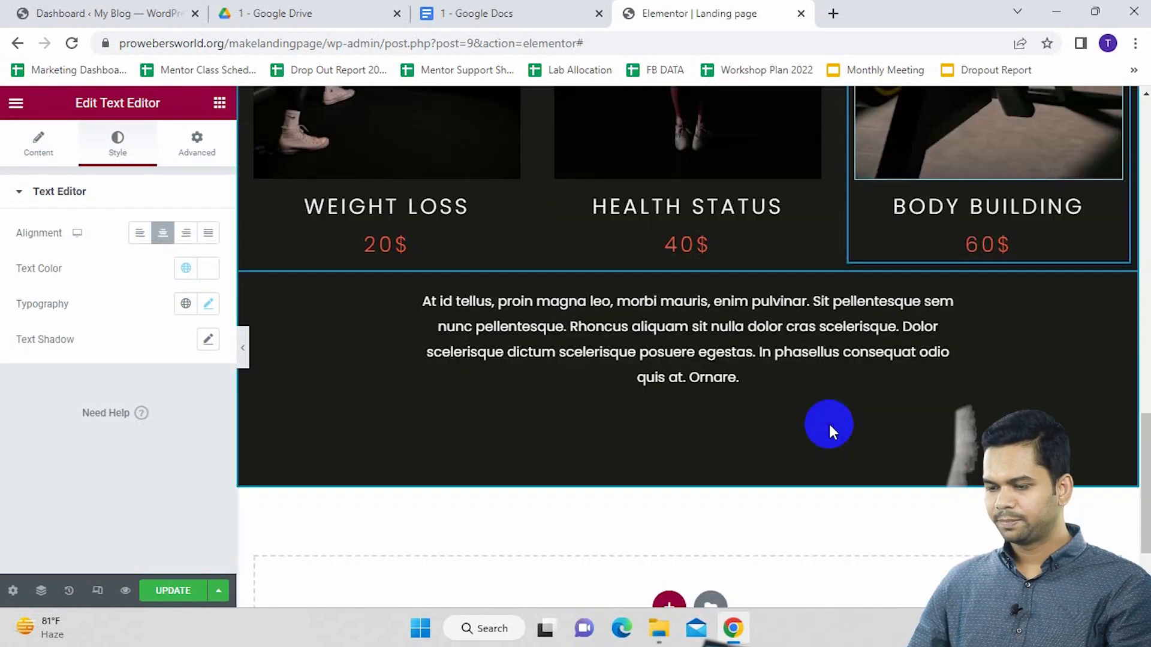
pyautogui.click(441, 13)
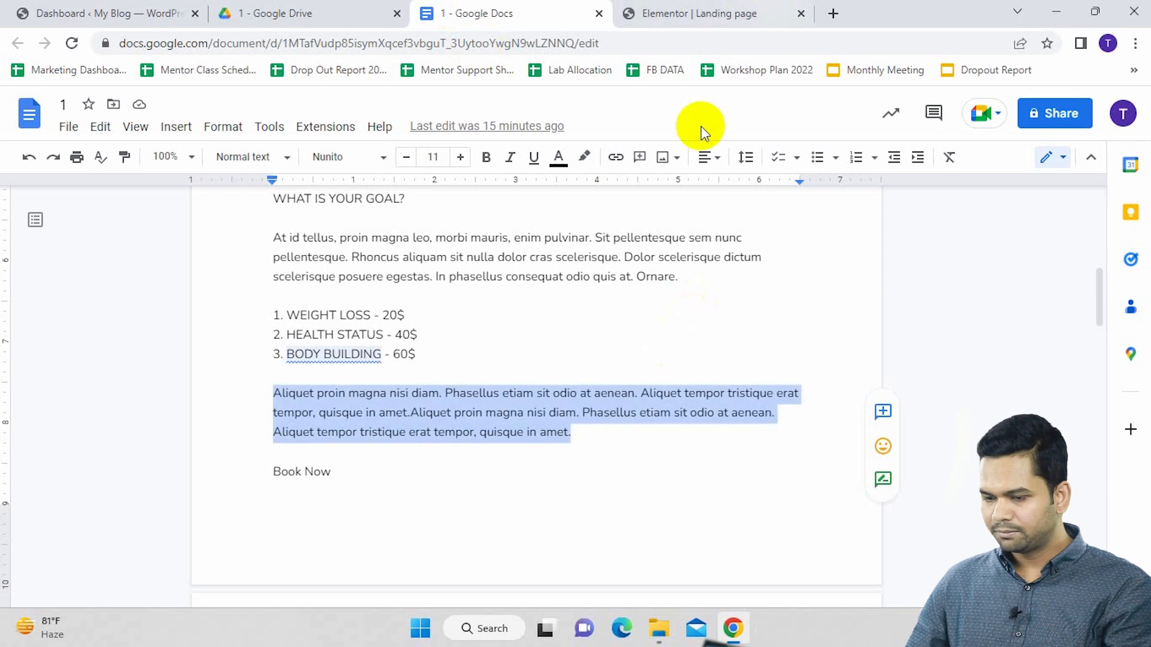
pyautogui.click(787, 24)
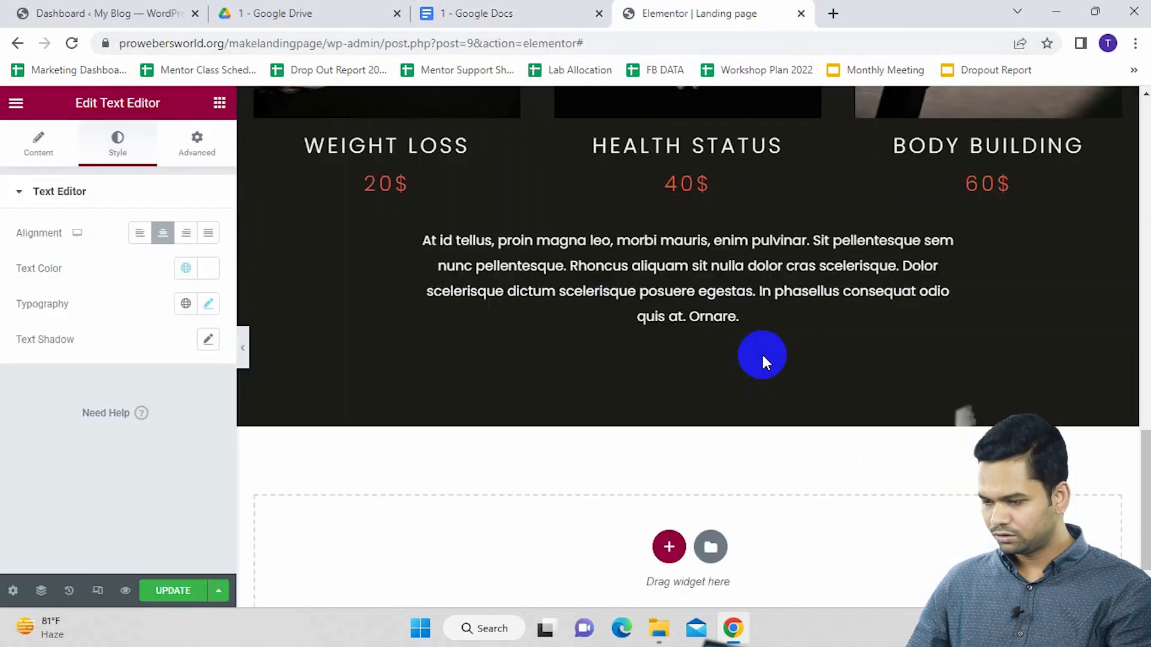
pyautogui.click(895, 249)
pyautogui.moveTo(144, 517); pyautogui.dragTo(12, 329)
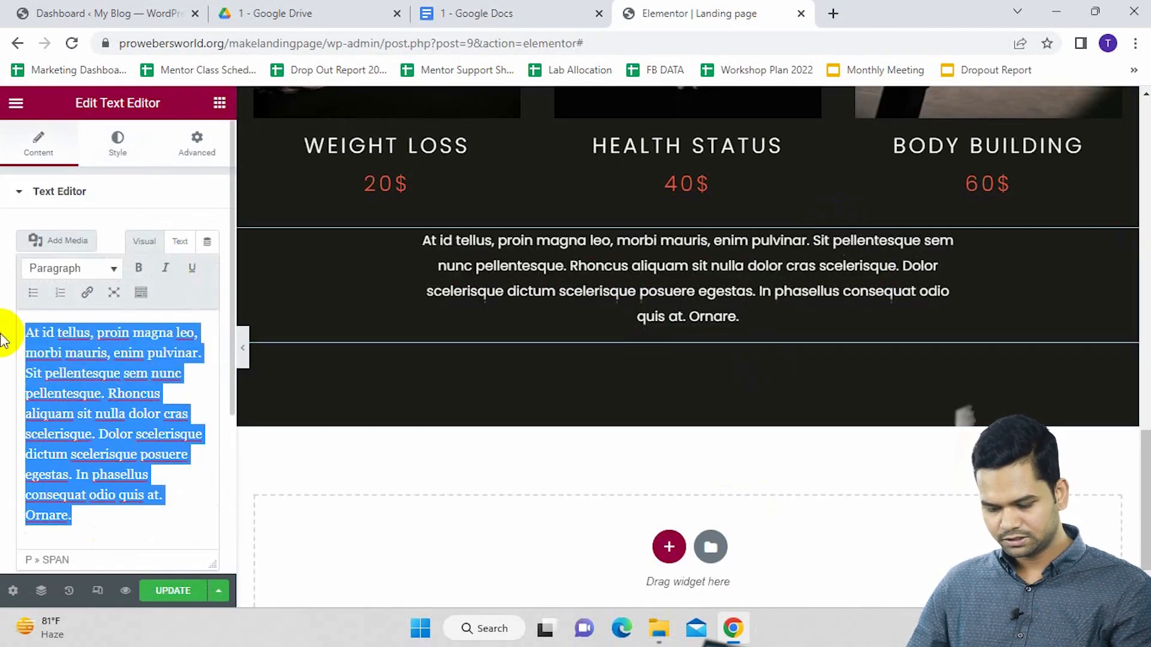
pyautogui.hotkey('ctrl', 'v')
# Switch to Google Docs and copy the "Book Now" text below the closing paragraph
pyautogui.click(545, 18)
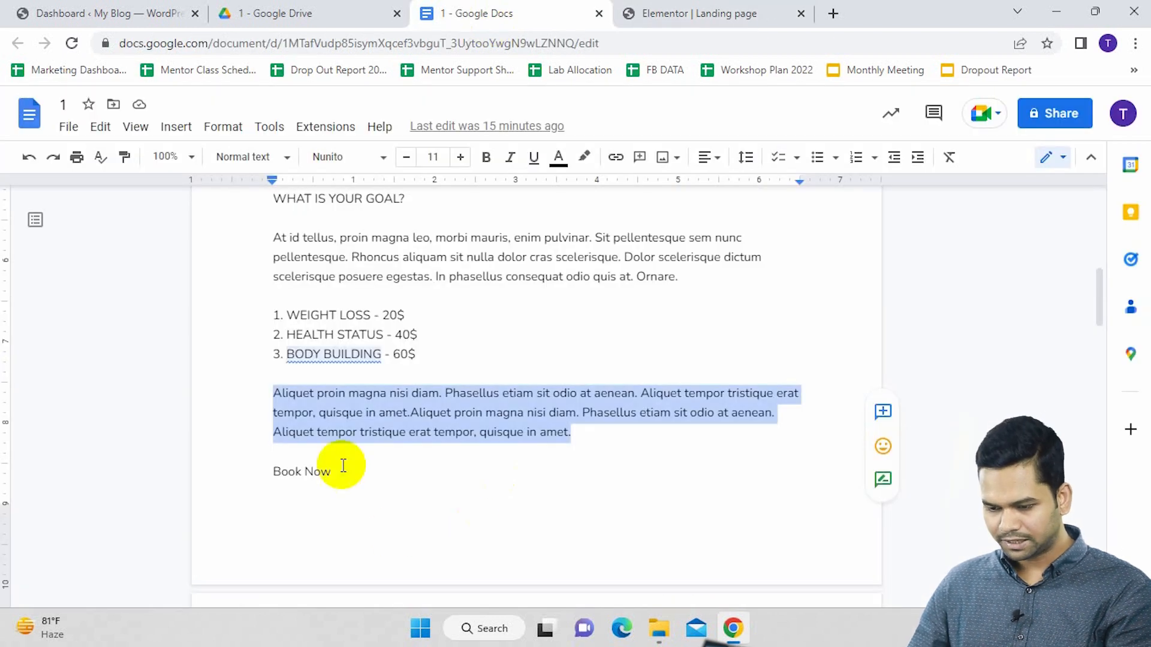
pyautogui.moveTo(332, 472); pyautogui.dragTo(265, 473)
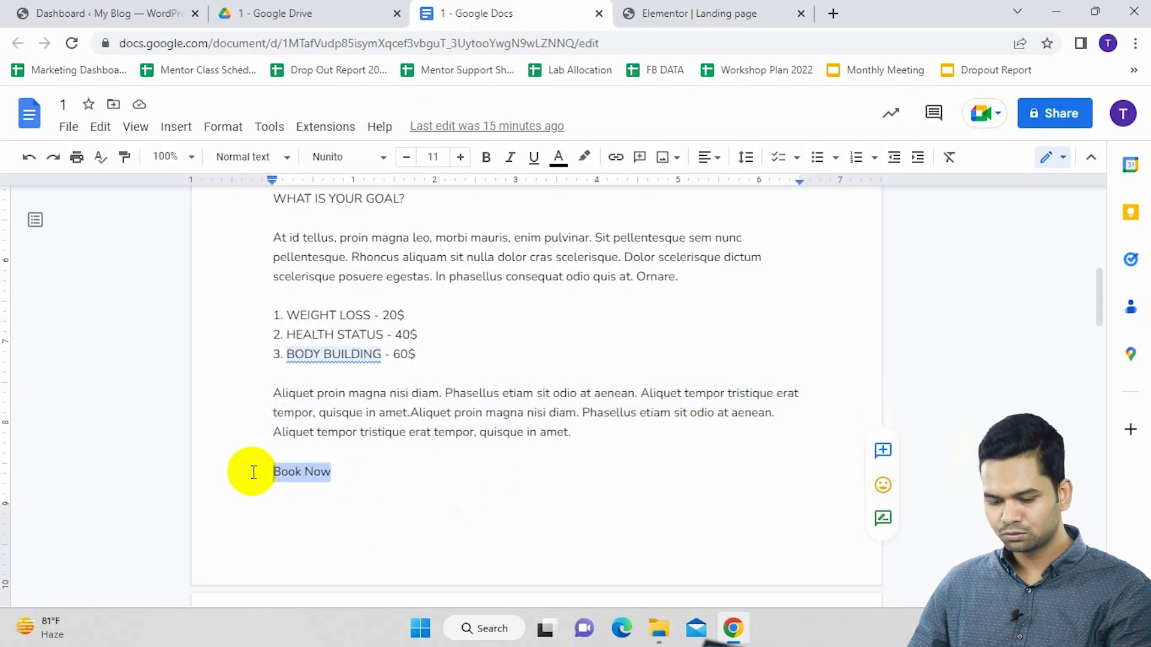
# Back in Elementor, copy the SEE MY PLANS button from the hero section and paste it below the closing paragraph under the plan columns
pyautogui.click(745, 13)
pyautogui.scroll(7, 703, 359)
pyautogui.scroll(8, 704, 359)
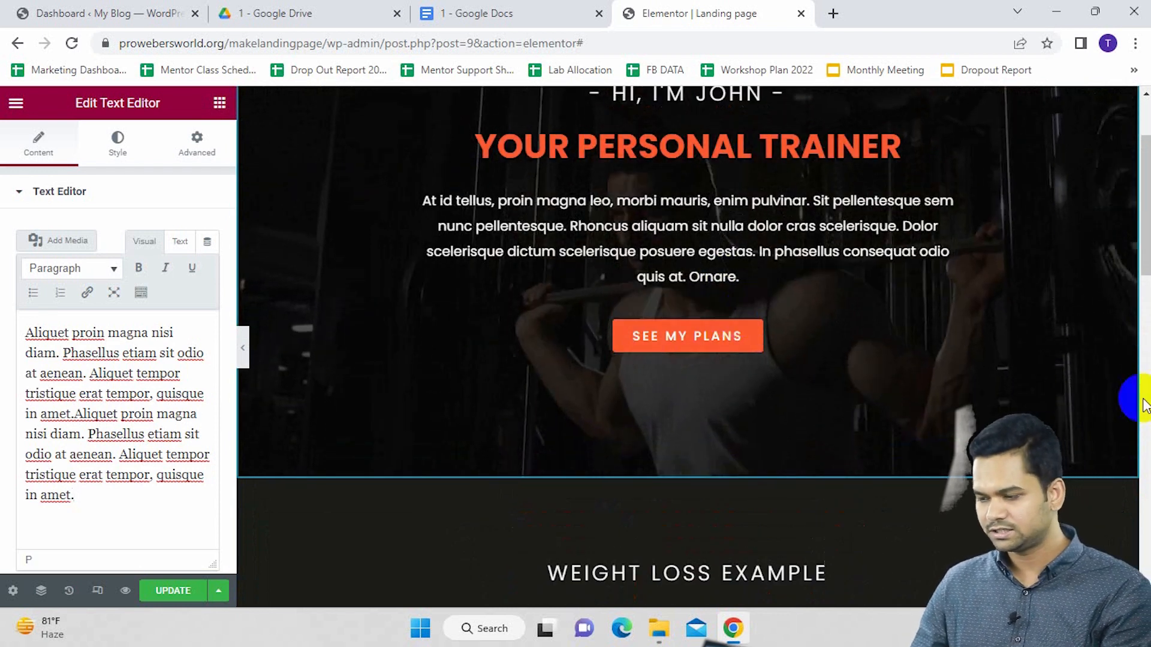
pyautogui.rightClick(1121, 336)
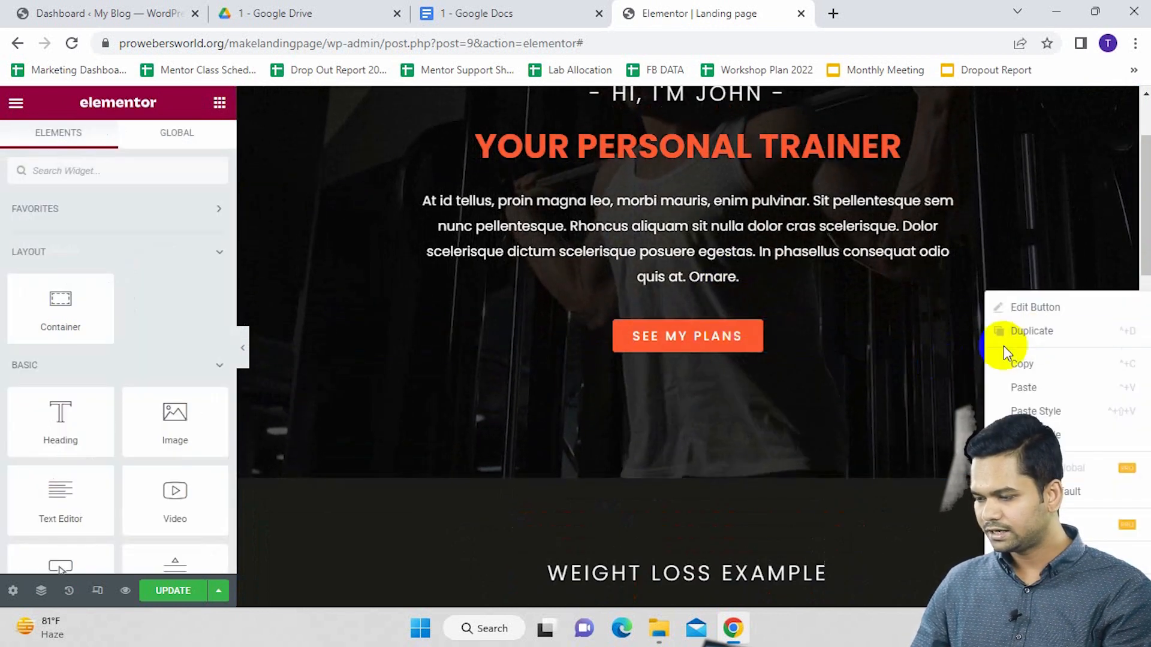
pyautogui.click(1030, 367)
pyautogui.scroll(-10, 645, 412)
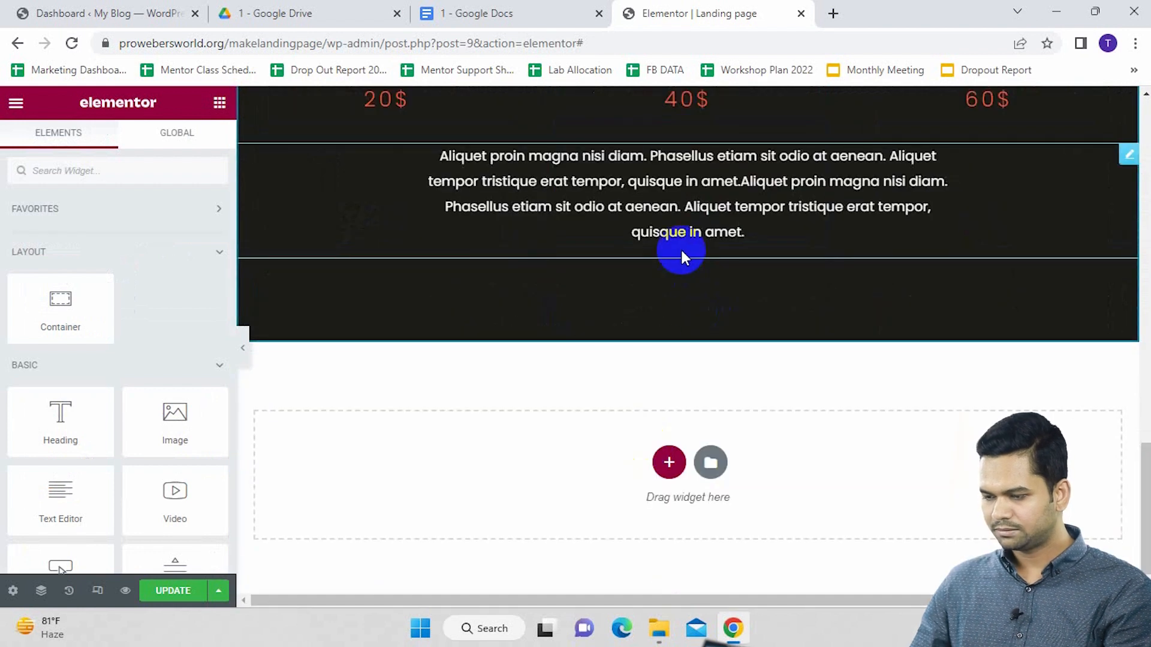
pyautogui.rightClick(683, 255)
pyautogui.click(716, 347)
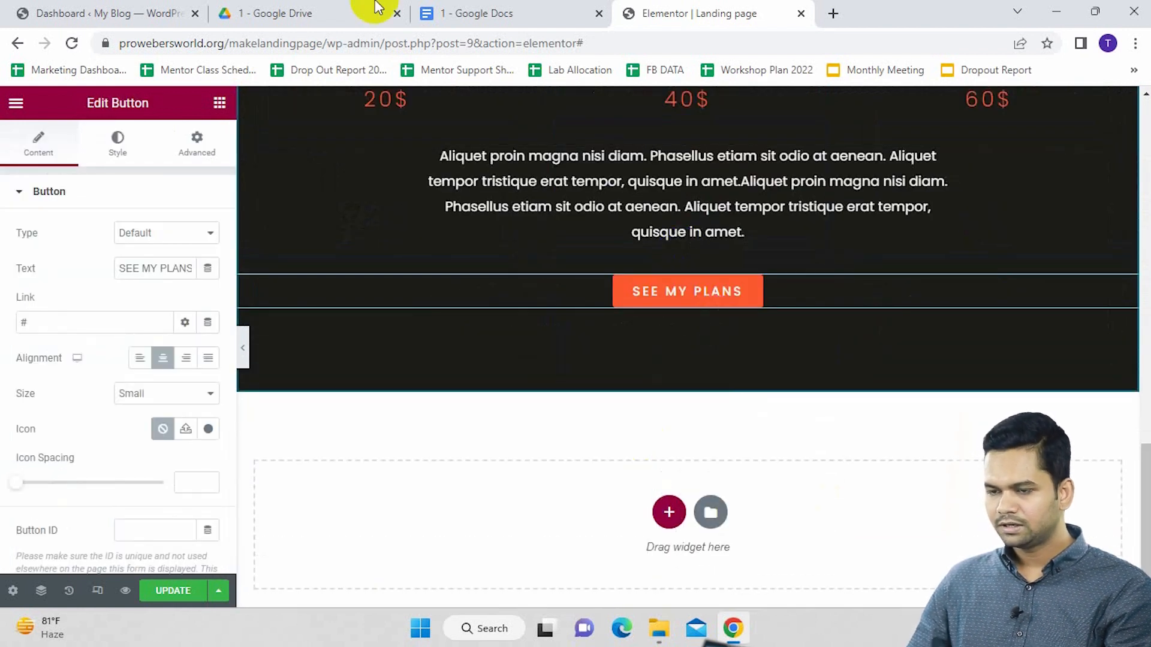
# Copy "Book Now" from the Google Docs document again and use it as the text of the pasted Elementor button
pyautogui.click(493, 14)
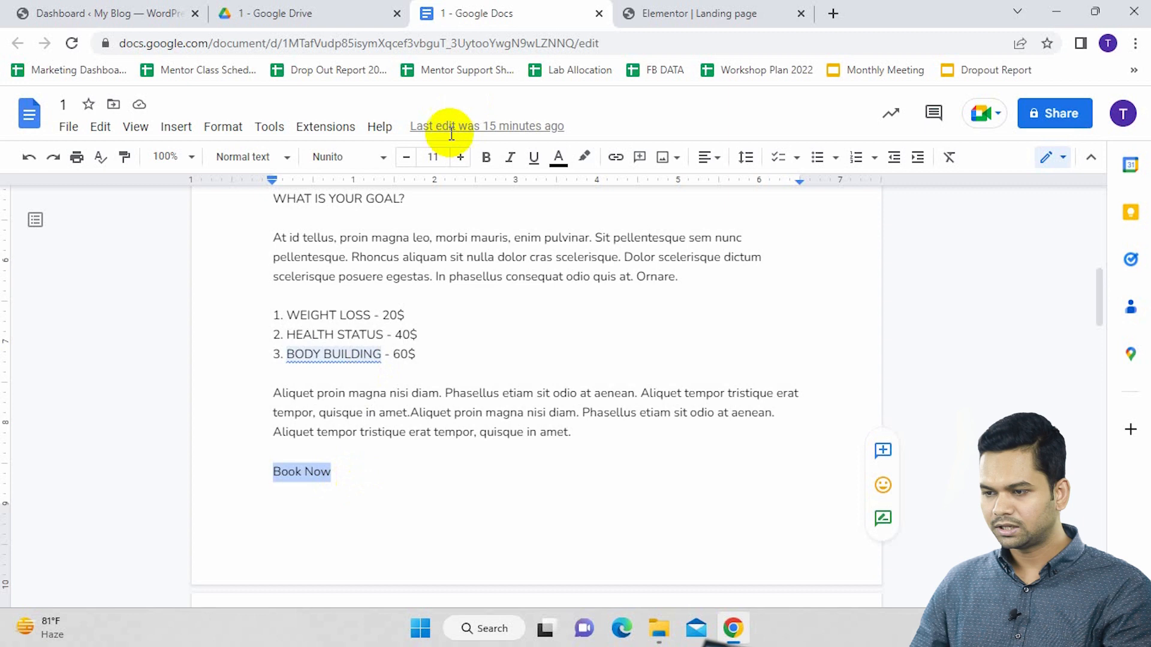
pyautogui.click(690, 13)
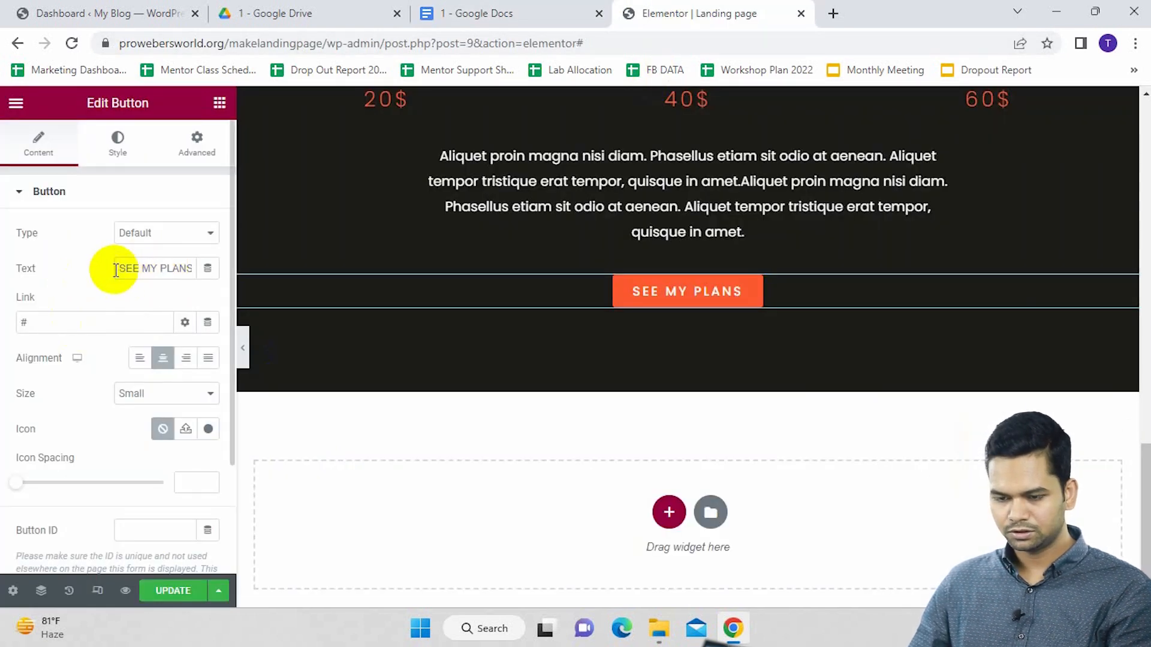
pyautogui.moveTo(114, 268); pyautogui.dragTo(220, 273)
pyautogui.hotkey('ctrl', 'v')
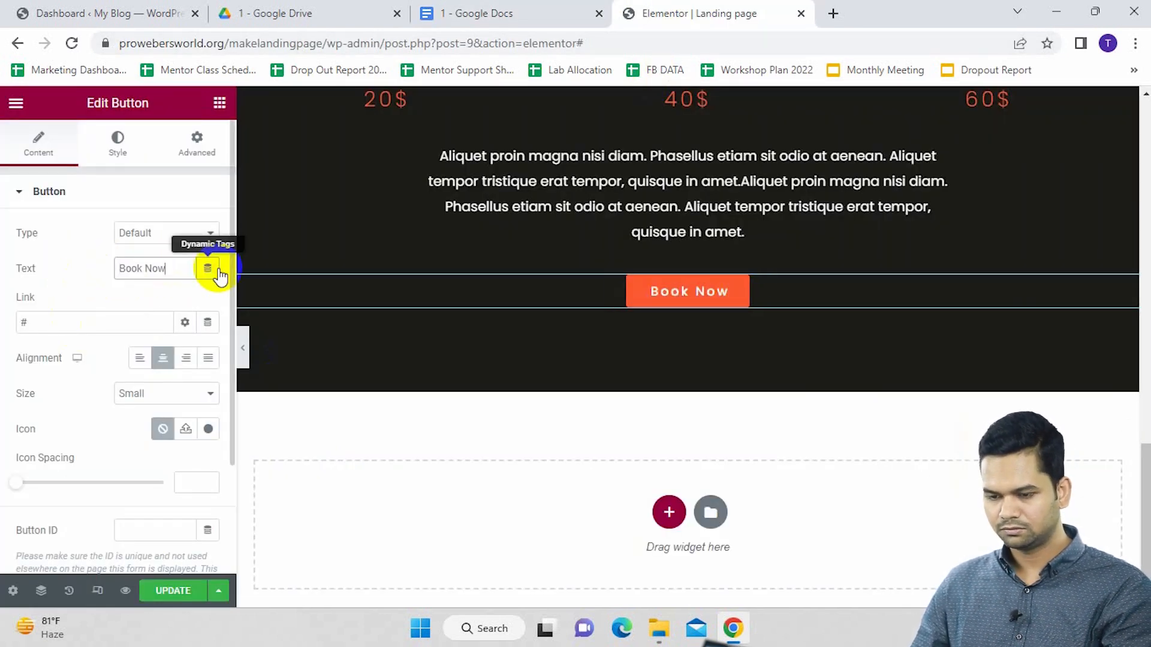
# Set the Book Now button's typography transform to Uppercase
pyautogui.click(123, 142)
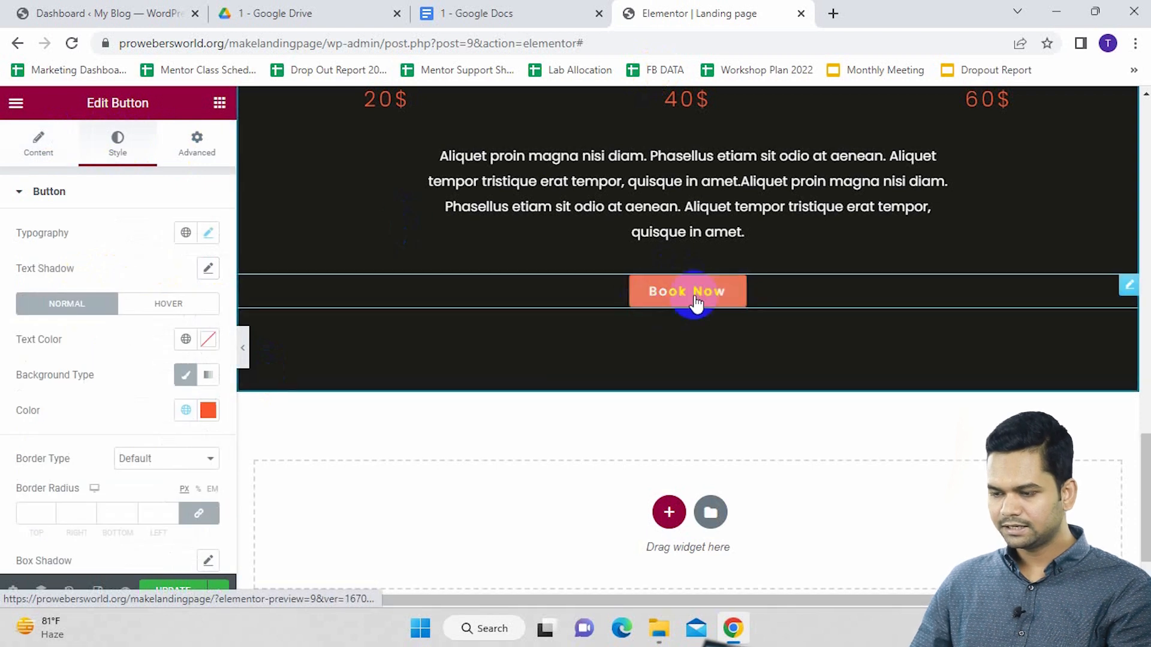
pyautogui.click(207, 232)
pyautogui.scroll(-2, 114, 359)
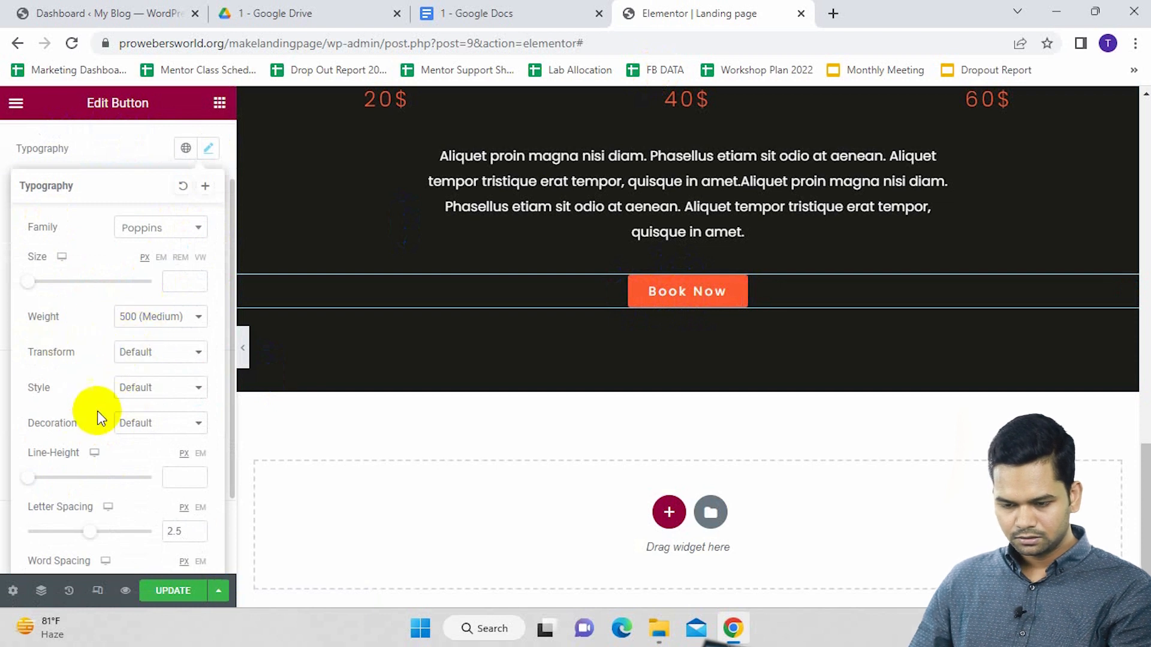
pyautogui.click(150, 354)
pyautogui.click(143, 383)
pyautogui.scroll(4, 258, 305)
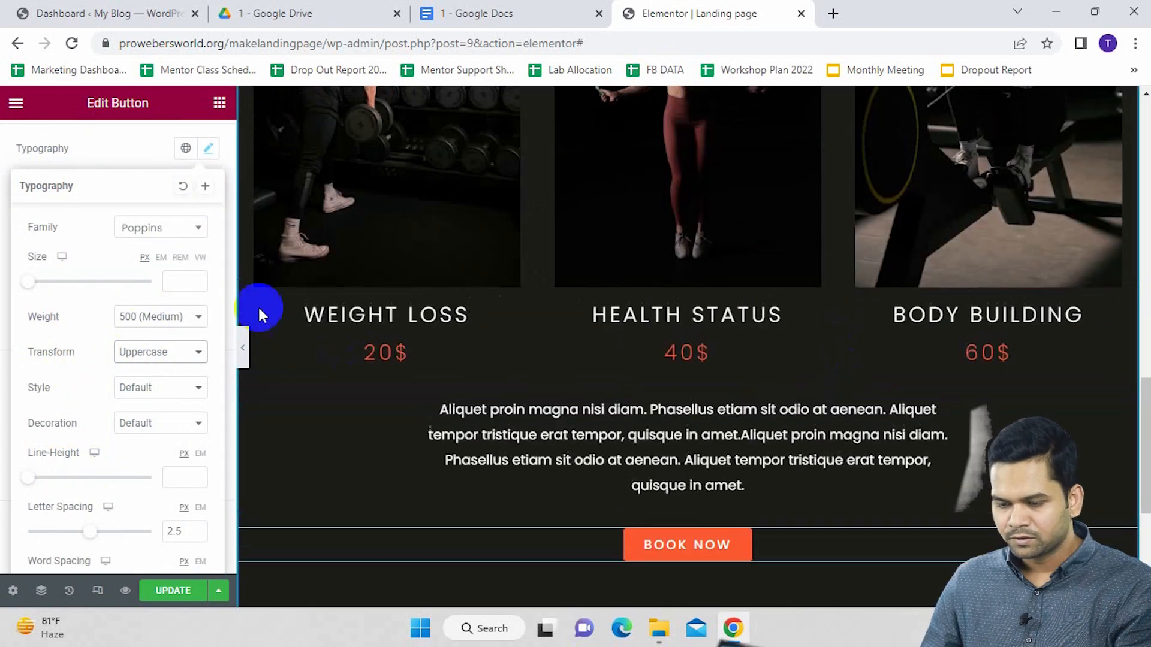
# Review the page at full width from the hero section down to the plan columns, closing paragraph and BOOK NOW button
pyautogui.click(244, 355)
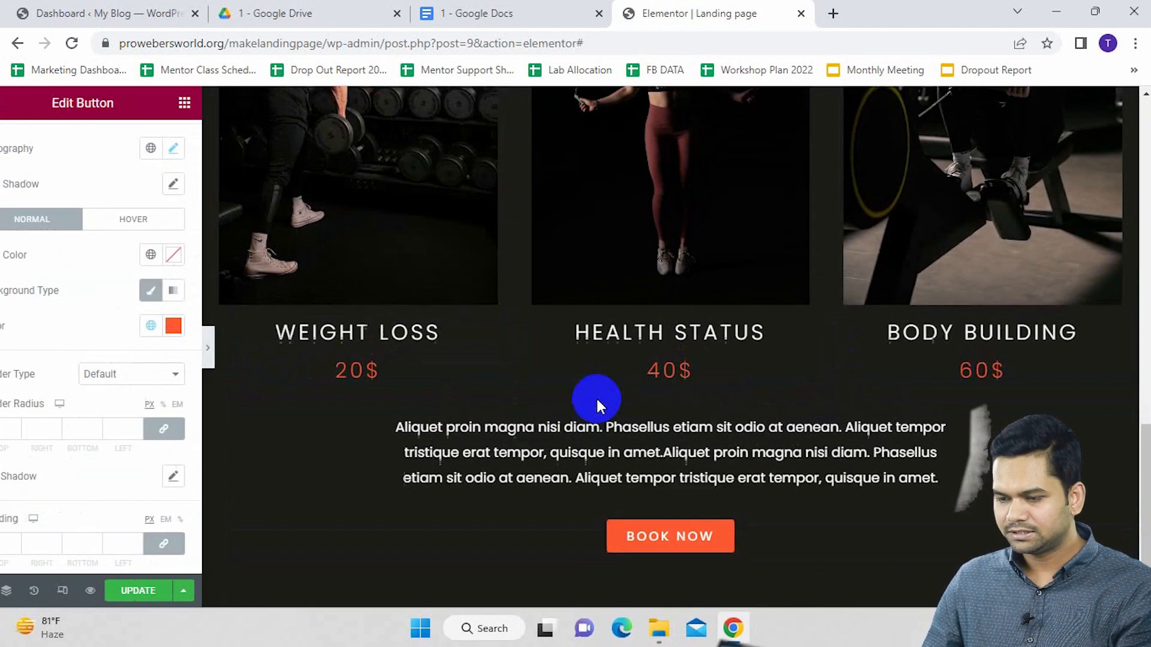
pyautogui.scroll(10, 596, 397)
pyautogui.scroll(3, 596, 397)
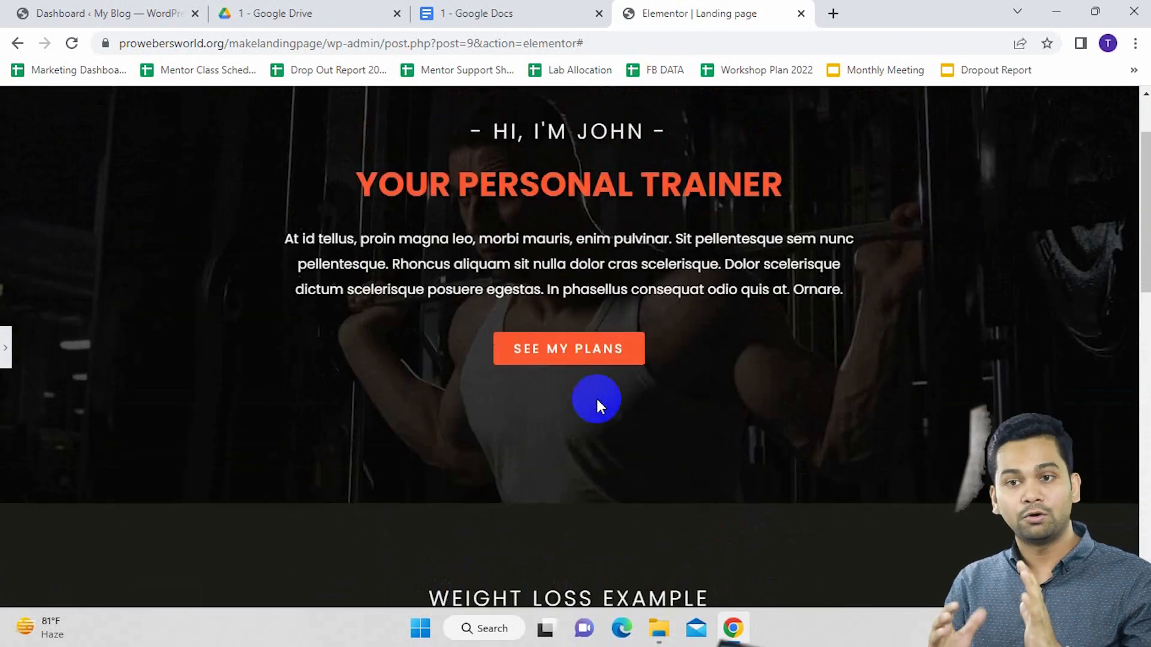
pyautogui.scroll(-4, 596, 397)
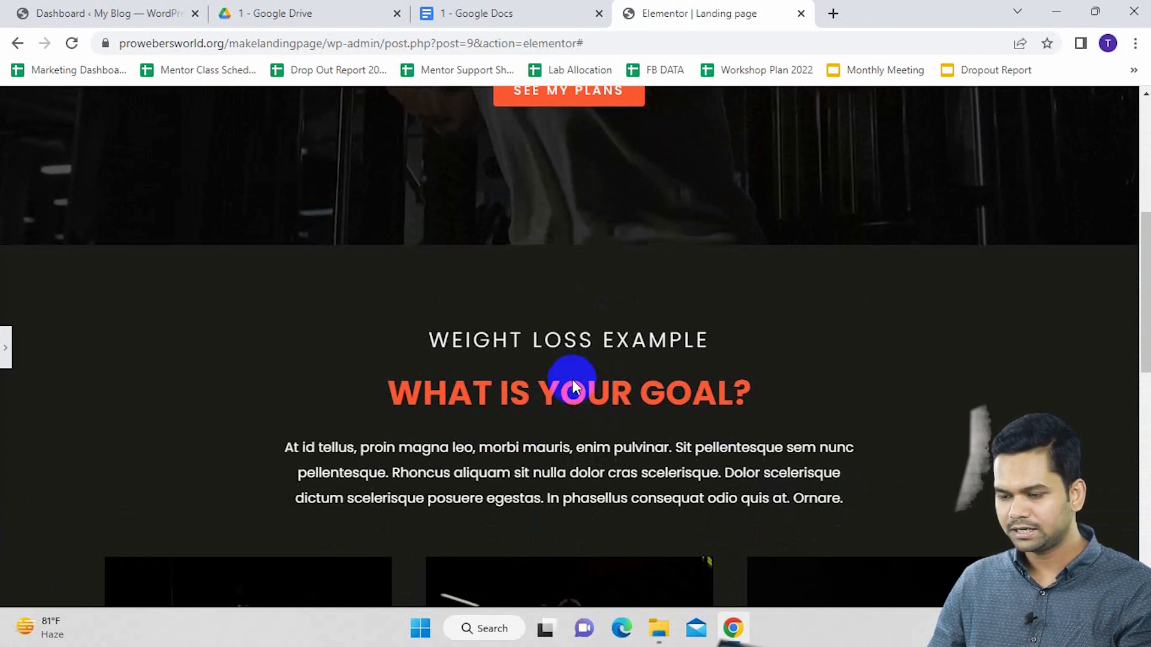
pyautogui.scroll(-1, 570, 380)
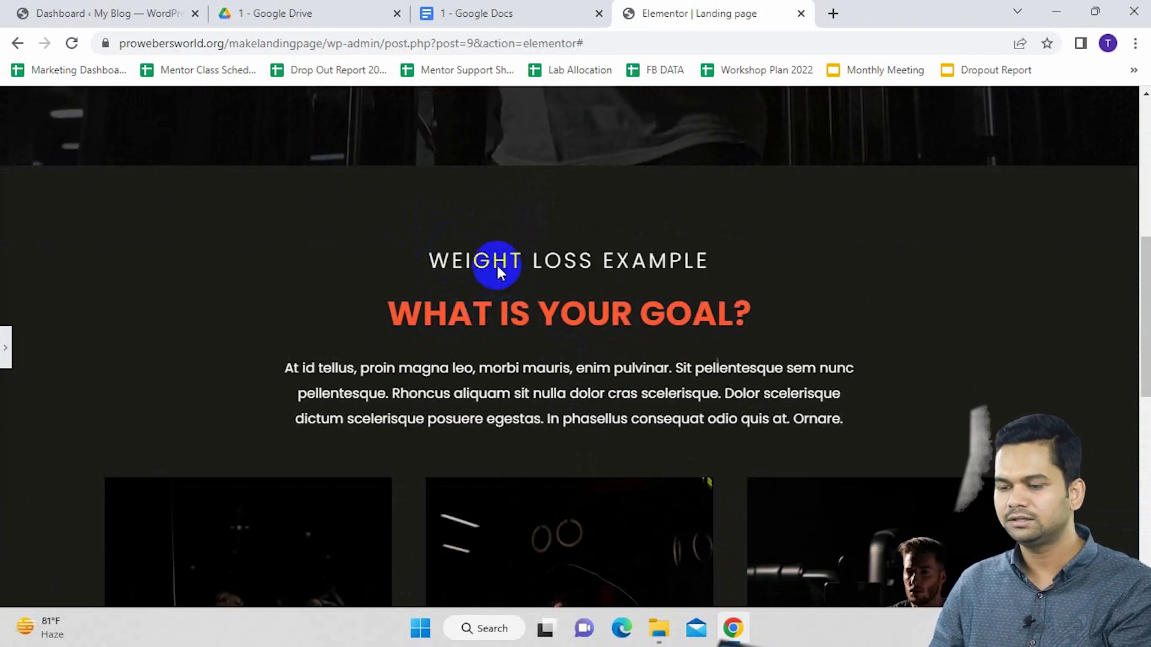
pyautogui.scroll(-1, 456, 233)
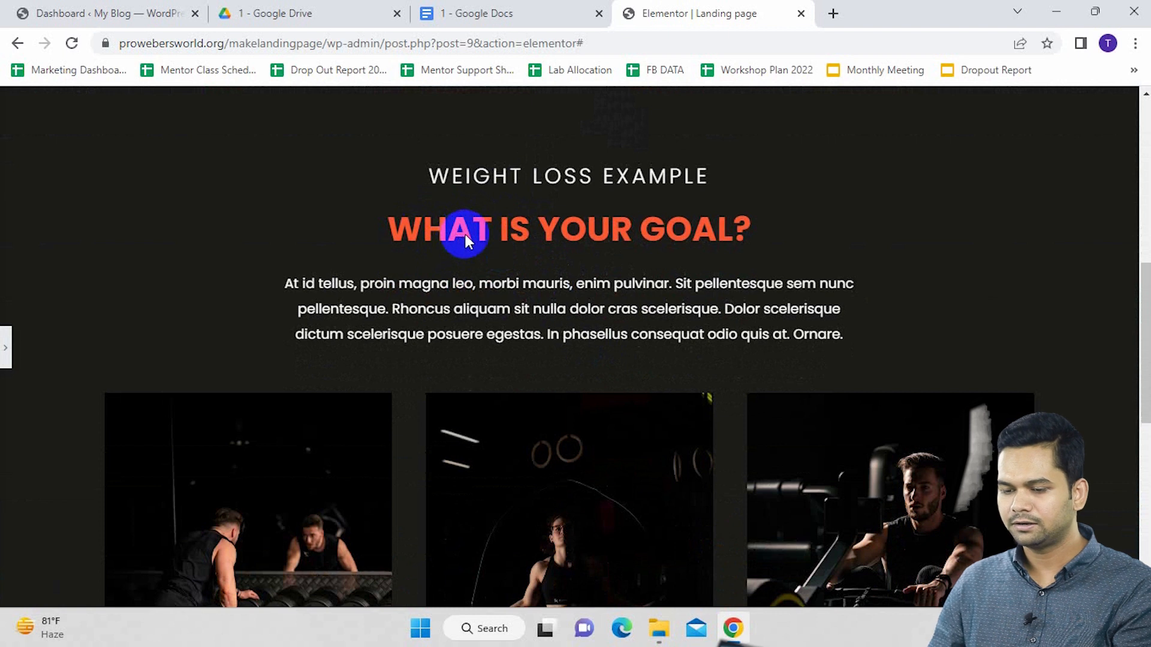
pyautogui.scroll(-4, 523, 221)
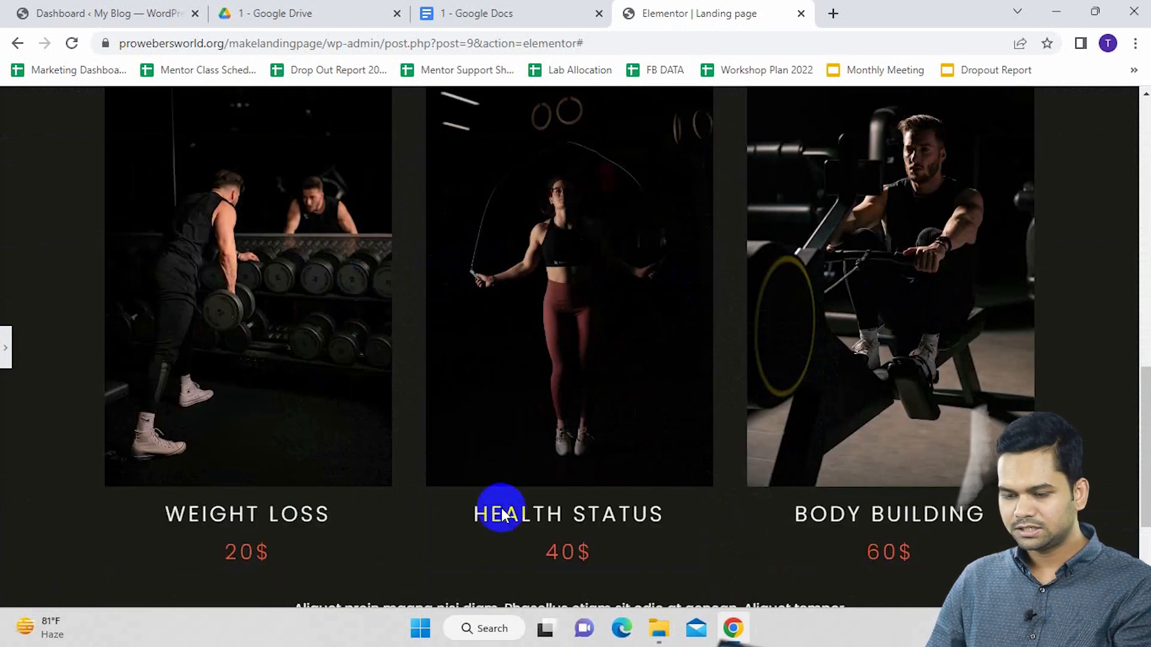
pyautogui.scroll(-2, 502, 509)
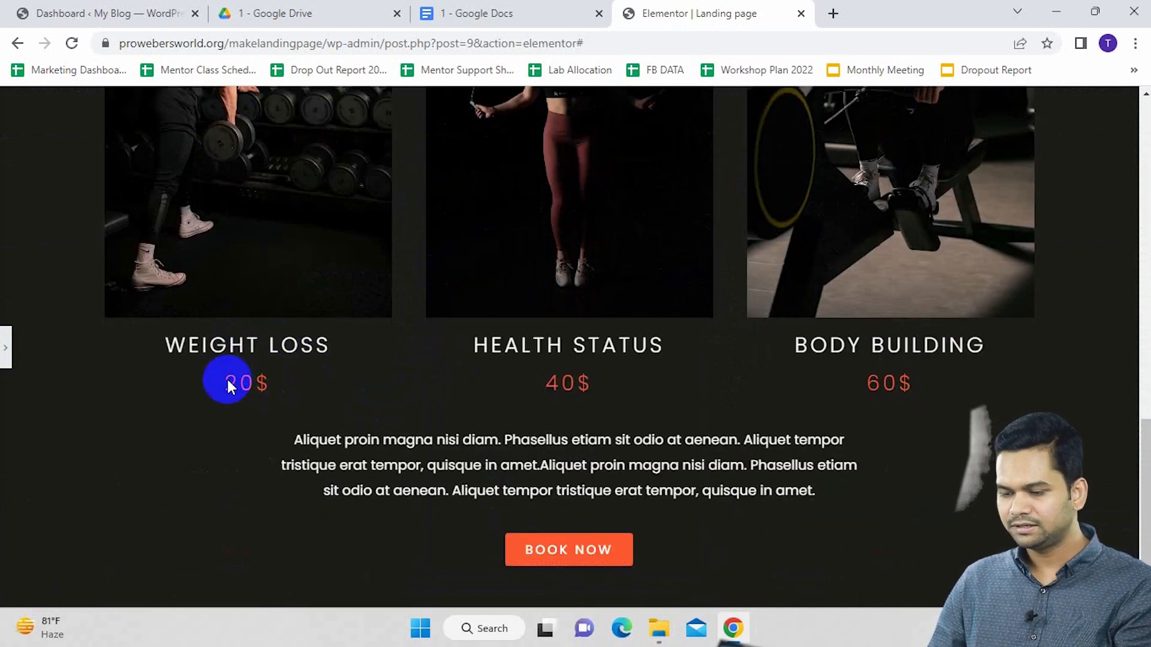
pyautogui.scroll(-1, 578, 474)
pyautogui.click(5, 346)
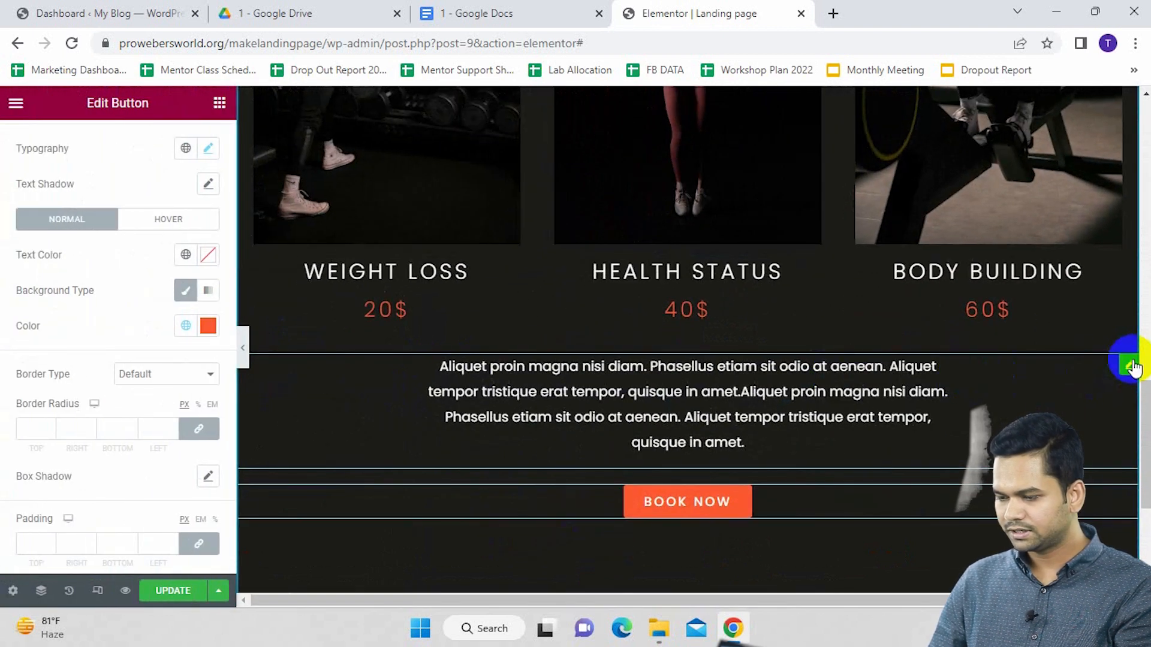
# Set the padding of the container holding the three plan columns to 50 px at the bottom and 0 on the other sides
pyautogui.click(1132, 367)
pyautogui.scroll(5, 697, 268)
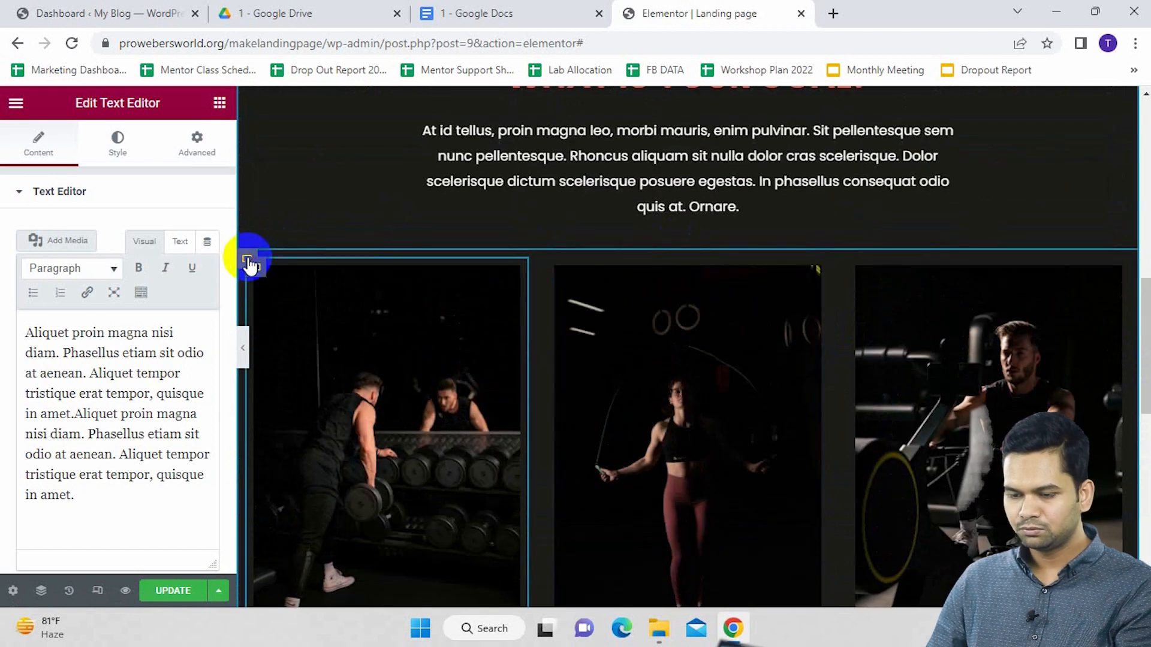
pyautogui.click(245, 252)
pyautogui.click(247, 261)
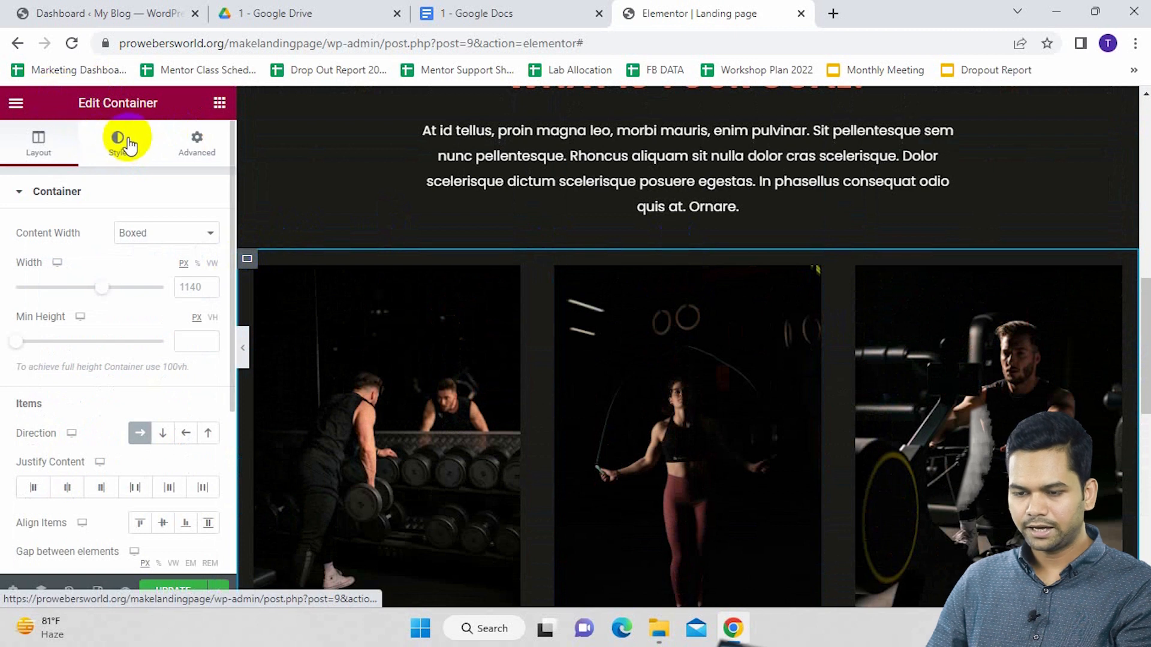
pyautogui.click(196, 143)
pyautogui.click(198, 318)
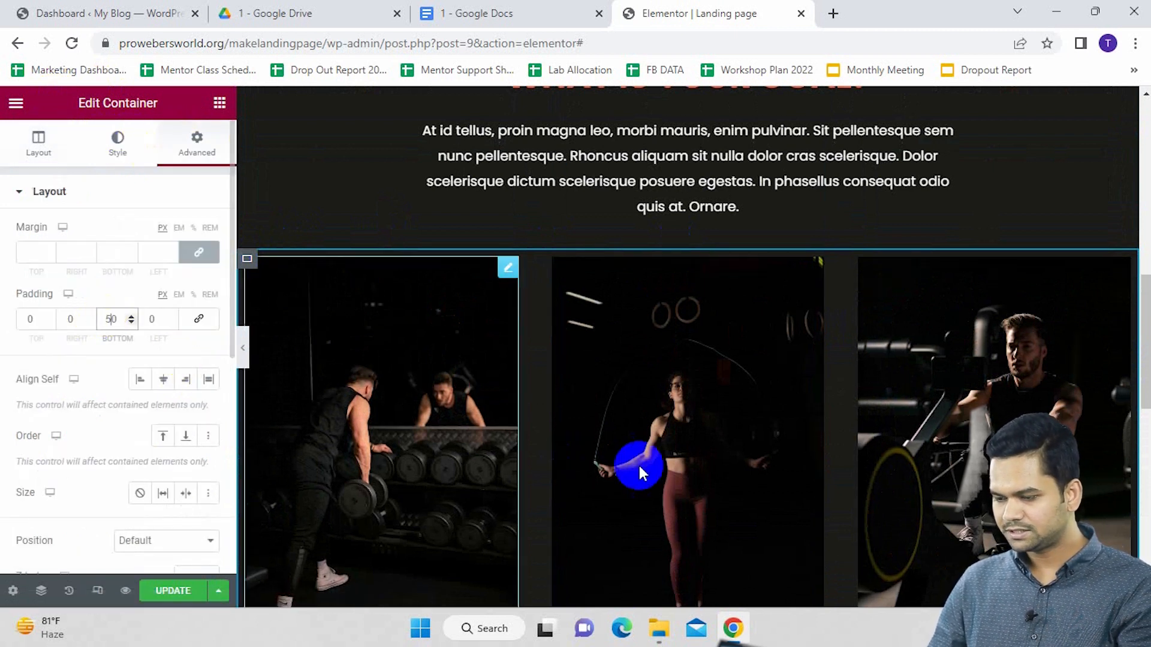
pyautogui.scroll(-5, 641, 466)
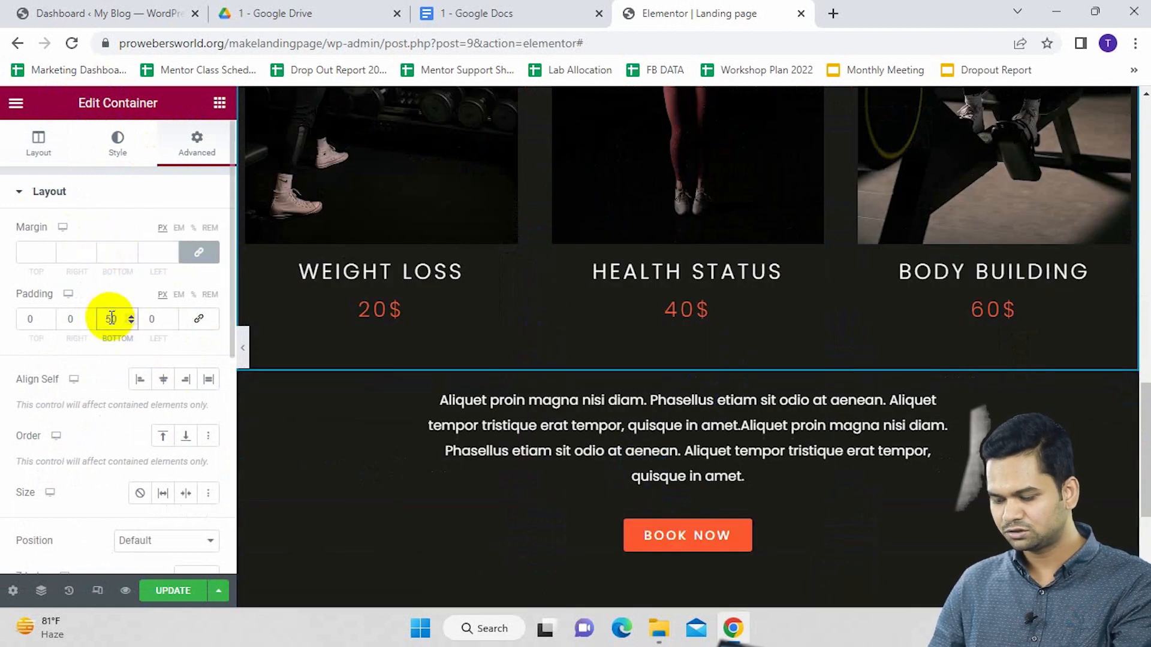
pyautogui.write('0')
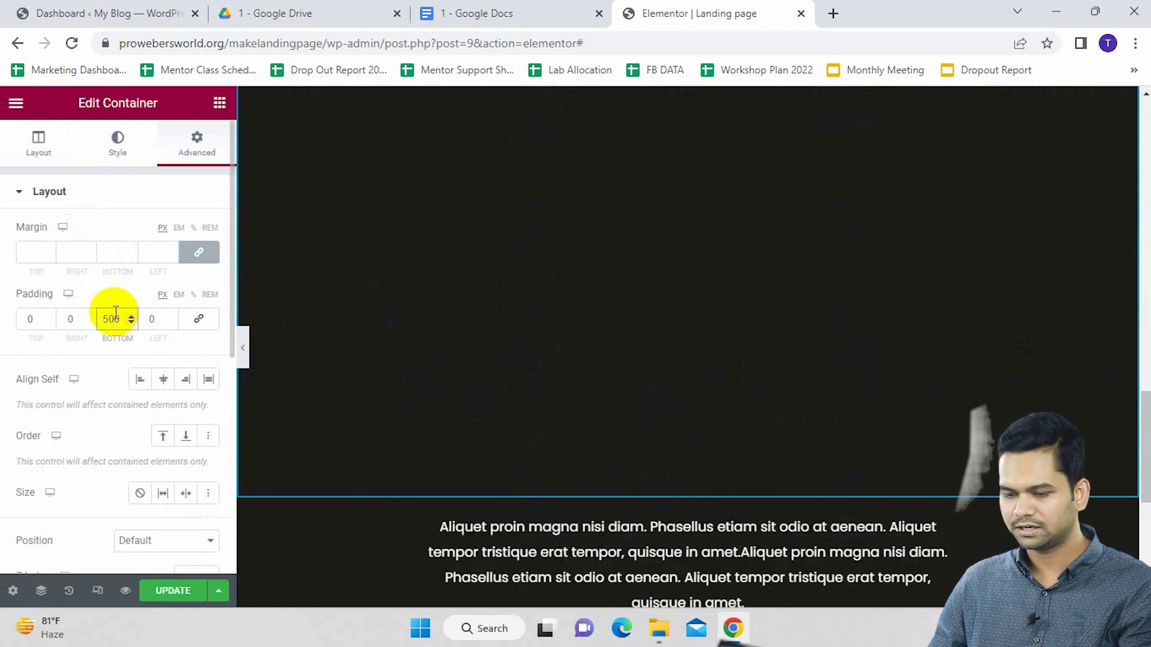
pyautogui.press('BackSpace')
pyautogui.click(244, 349)
pyautogui.scroll(5, 723, 338)
pyautogui.scroll(-3, 724, 338)
pyautogui.click(8, 360)
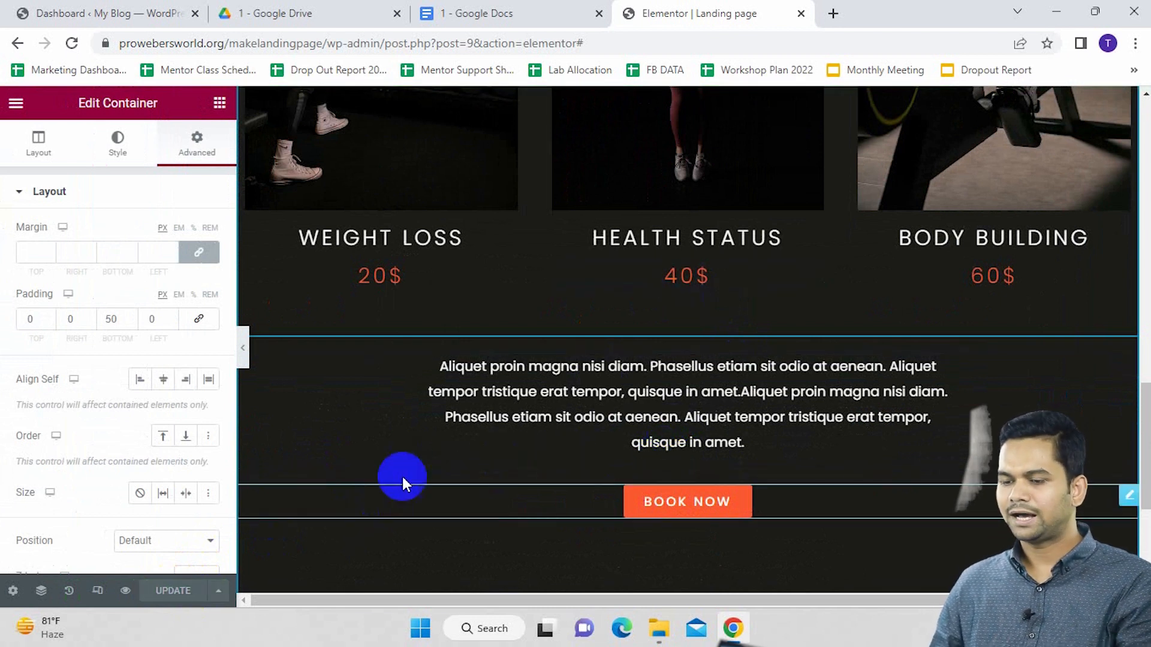
pyautogui.scroll(4, 407, 448)
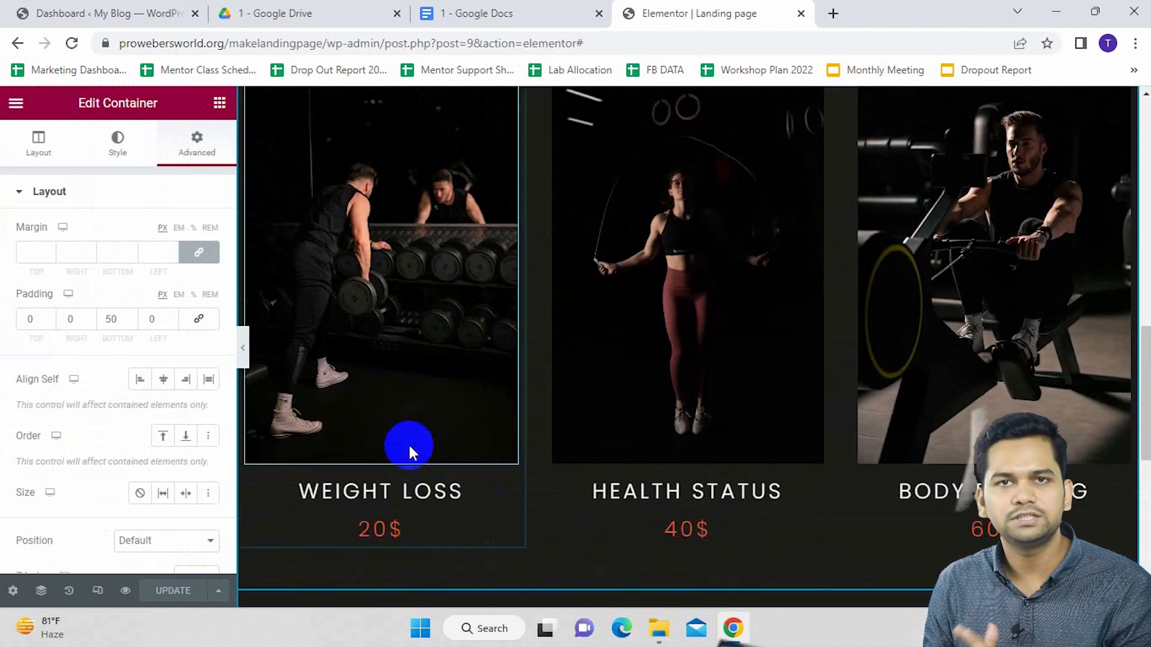